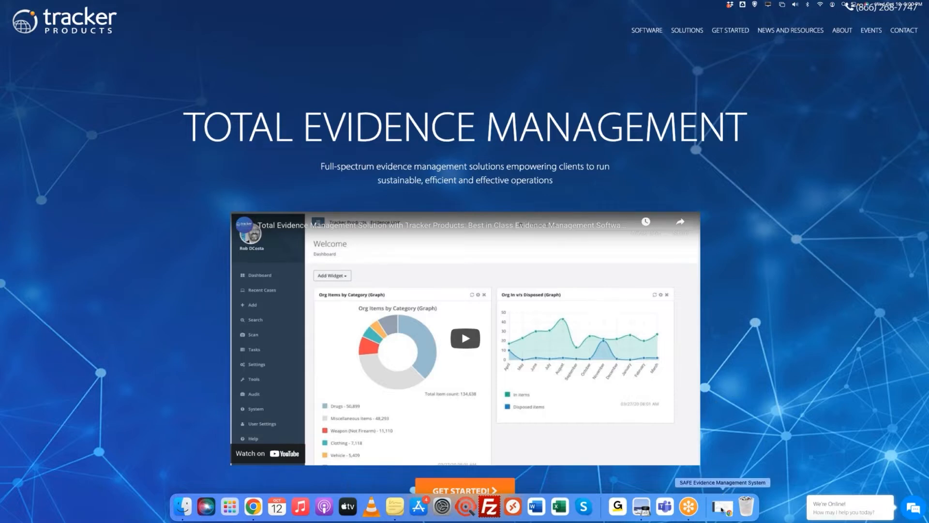
Step: Switch to the SAFE Evidence Management System in Chrome and reveal the Wiki Support Guide entry under Help
click(722, 508)
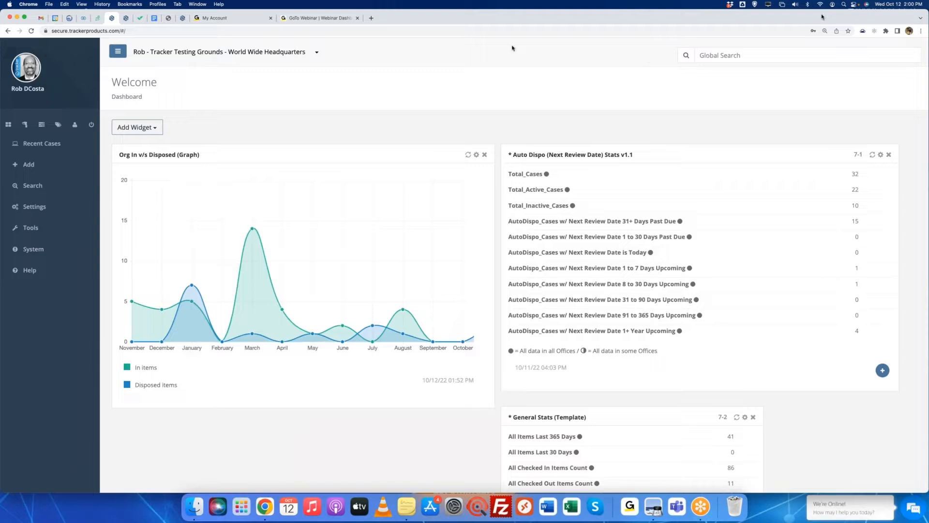
key(super+equal)
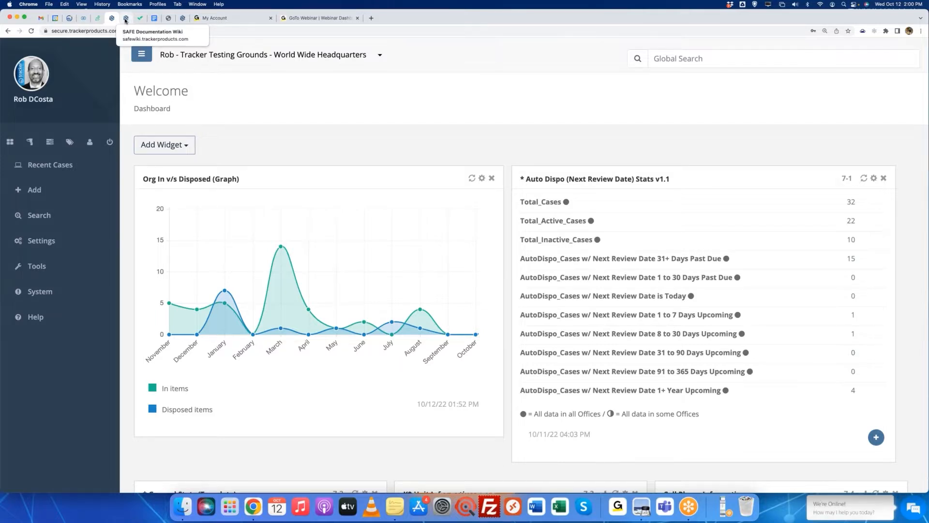
click(126, 20)
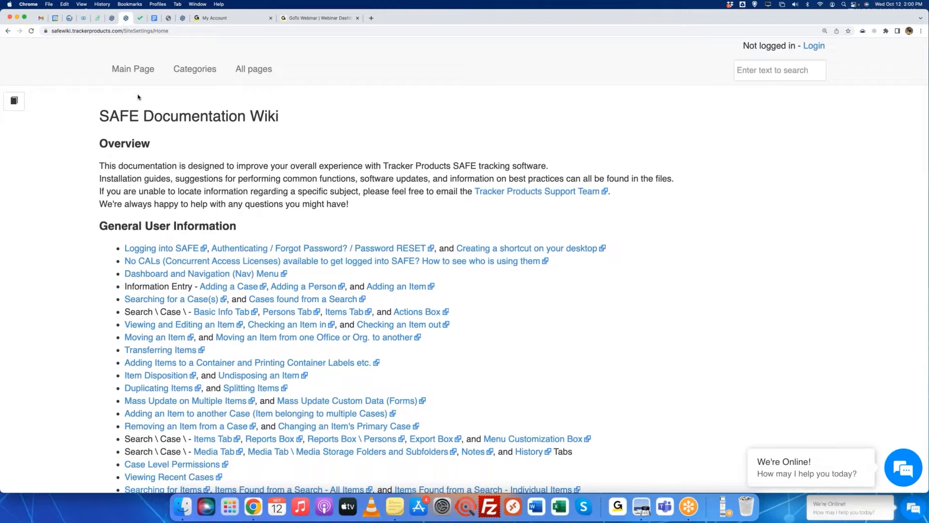
click(107, 20)
click(43, 317)
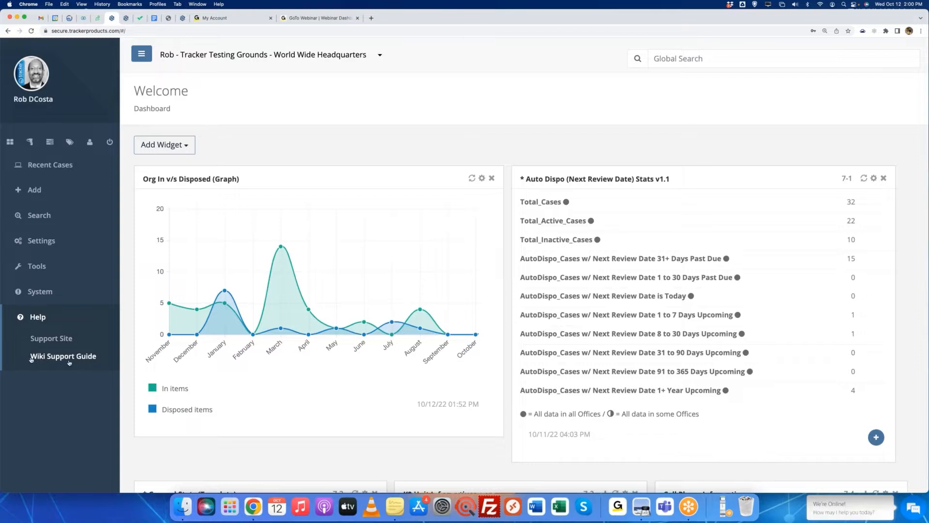
click(36, 317)
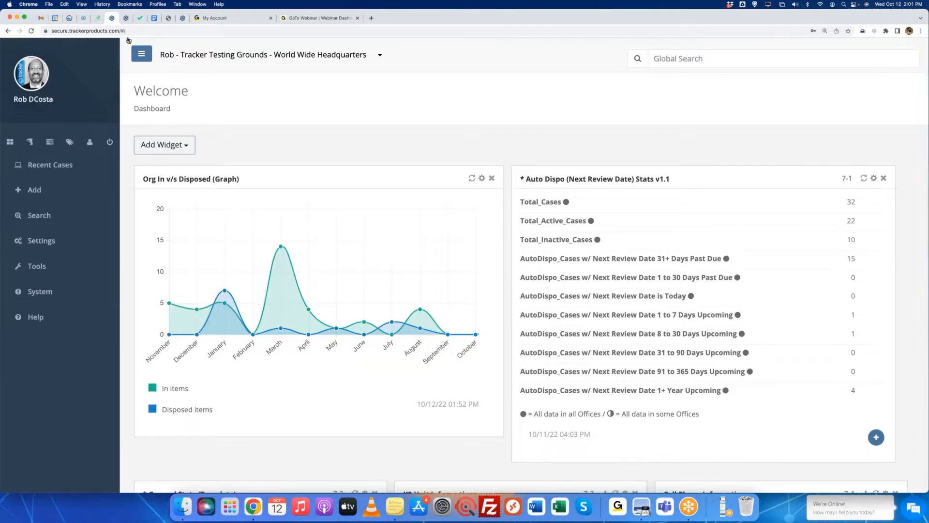
Step: Look through the SAFE Documentation Wiki home page from General User Information down to the Training Webinars section
click(125, 18)
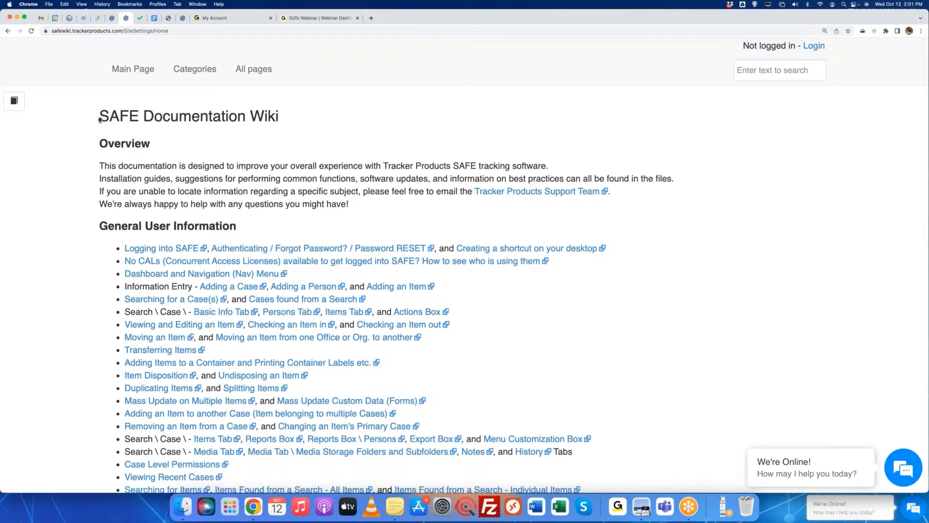
drag(99, 119, 282, 118)
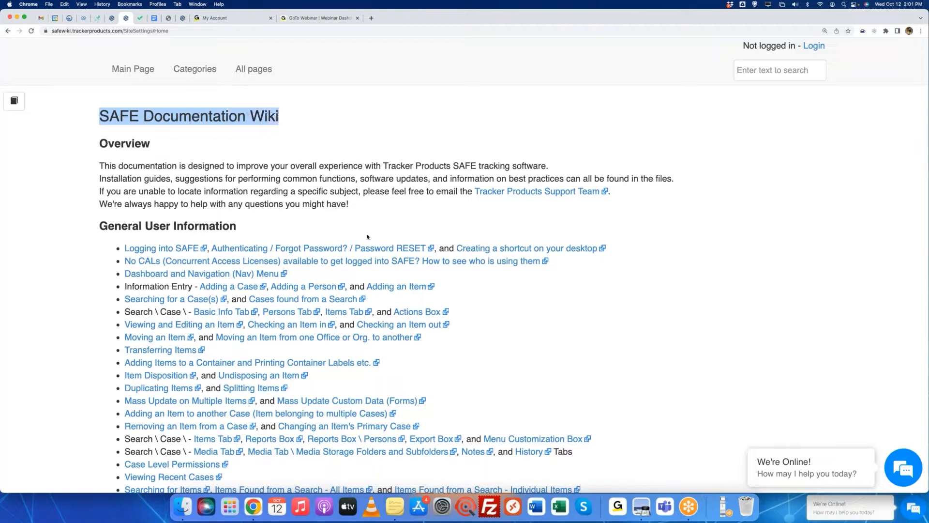
scroll(393, 245, down, 4)
scroll(396, 255, down, 10)
scroll(396, 255, down, 5)
scroll(396, 255, up, 13)
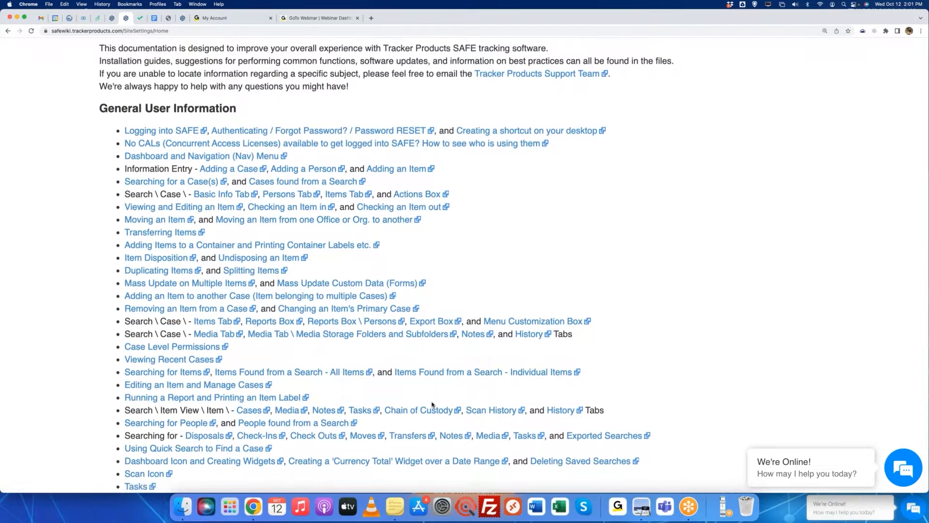
scroll(432, 404, down, 10)
scroll(432, 405, down, 8)
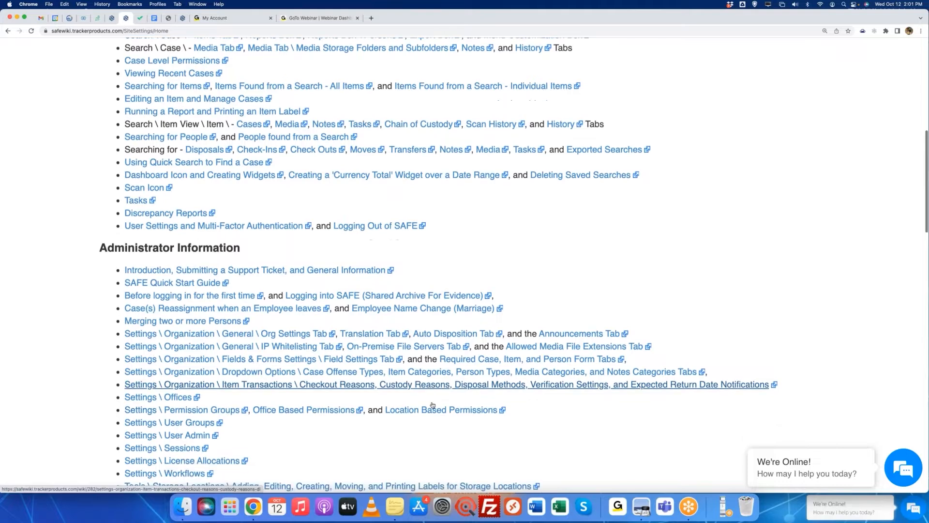
scroll(432, 404, down, 20)
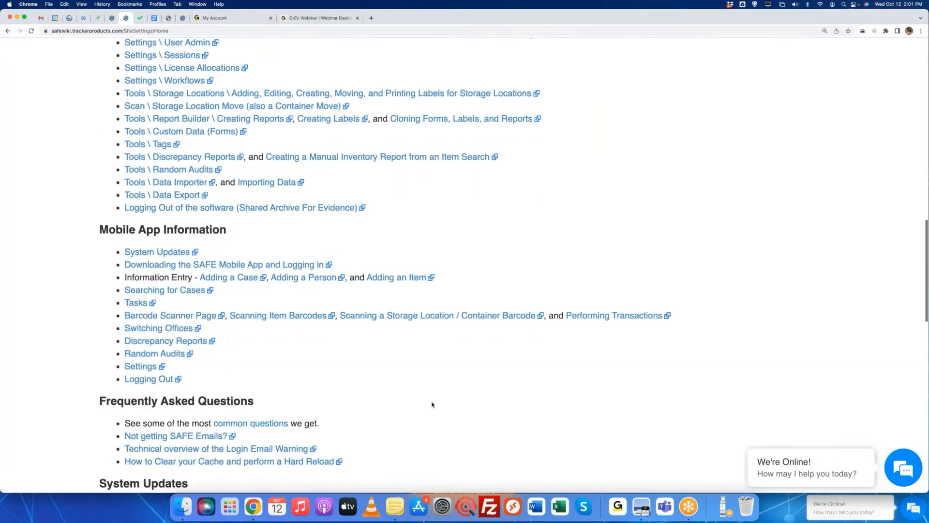
scroll(432, 405, down, 3)
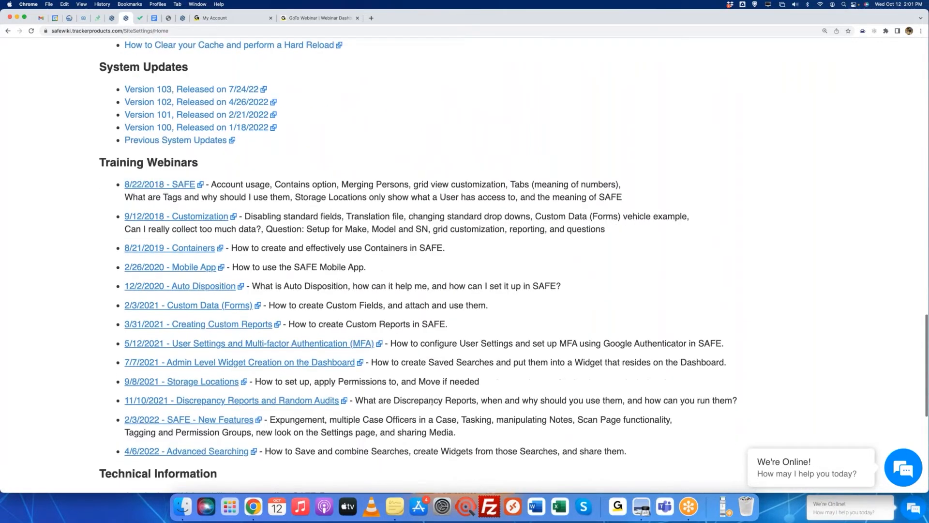
Step: Examine the list of past Training Webinars in the wiki, highlighting its heading, and return to the page start
drag(97, 160, 205, 161)
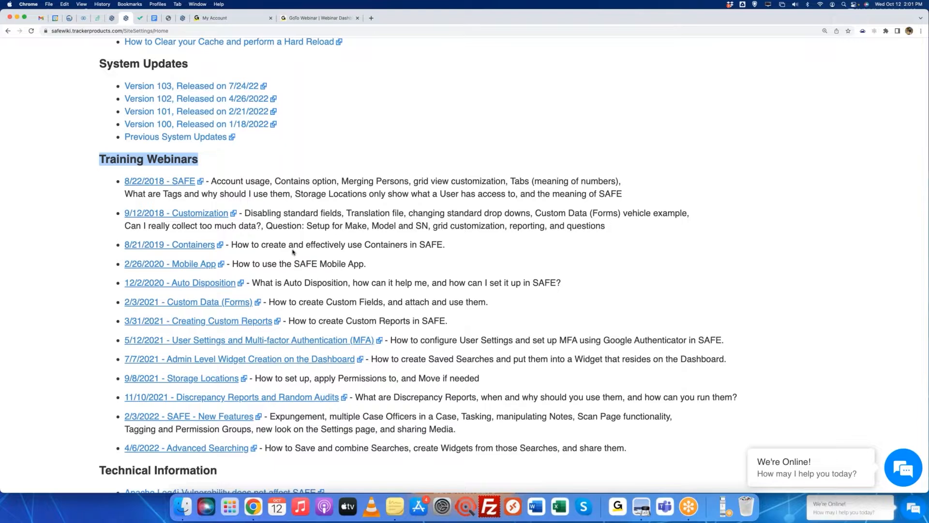
scroll(293, 252, up, 2)
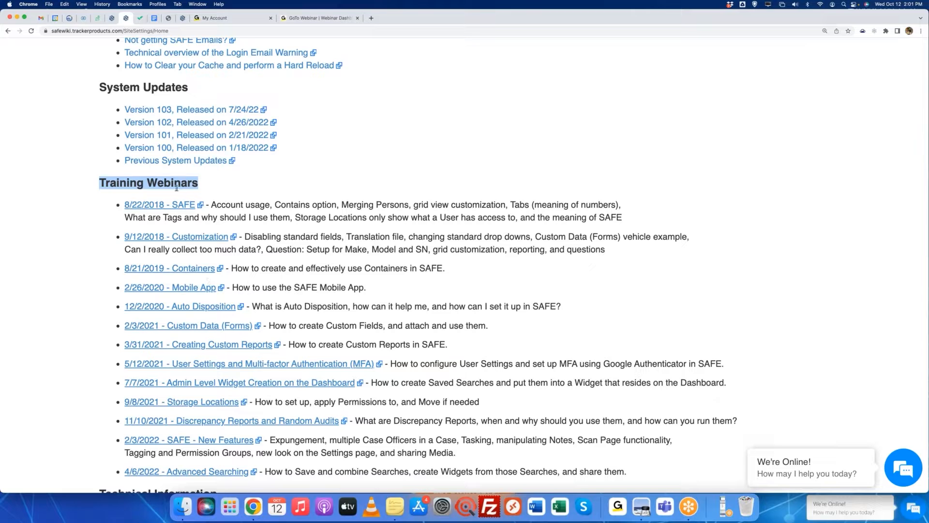
click(275, 269)
scroll(274, 269, up, 20)
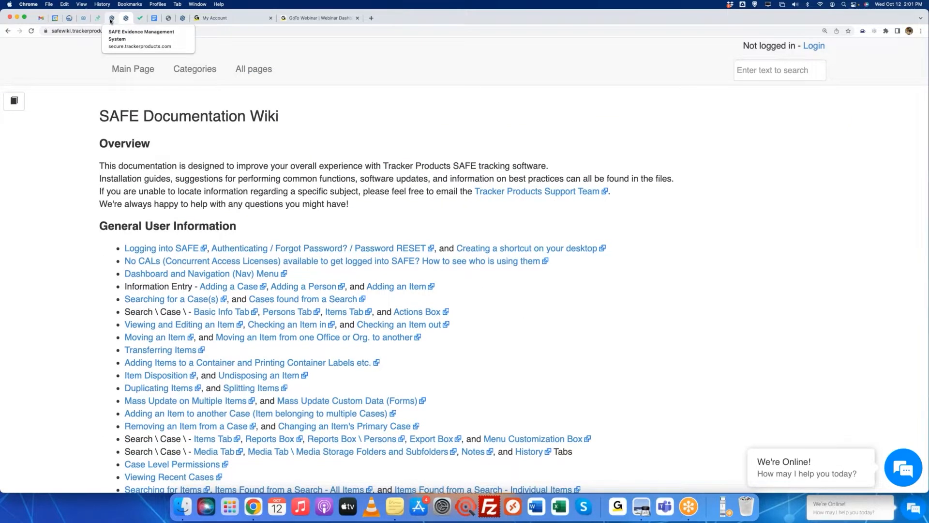
Step: Return to the SAFE dashboard and open the items list of recent case 03222022
click(111, 18)
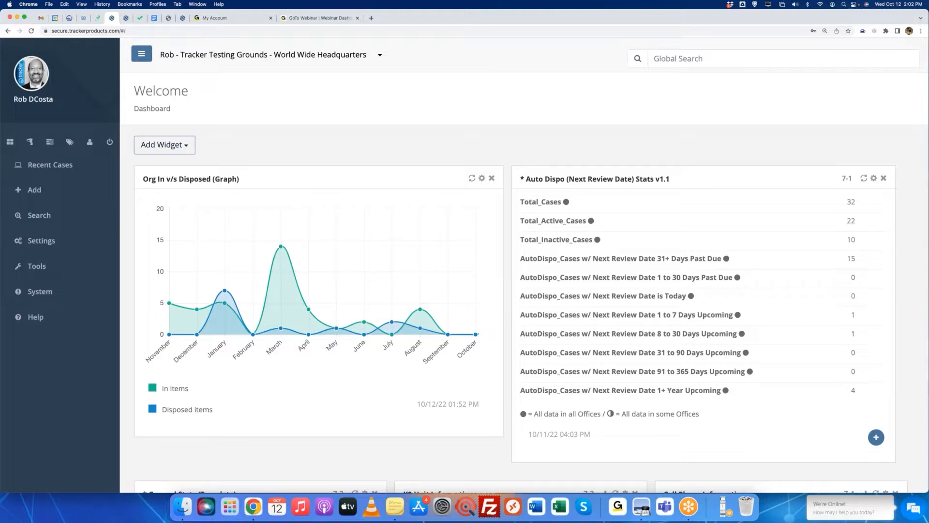
click(47, 174)
click(48, 188)
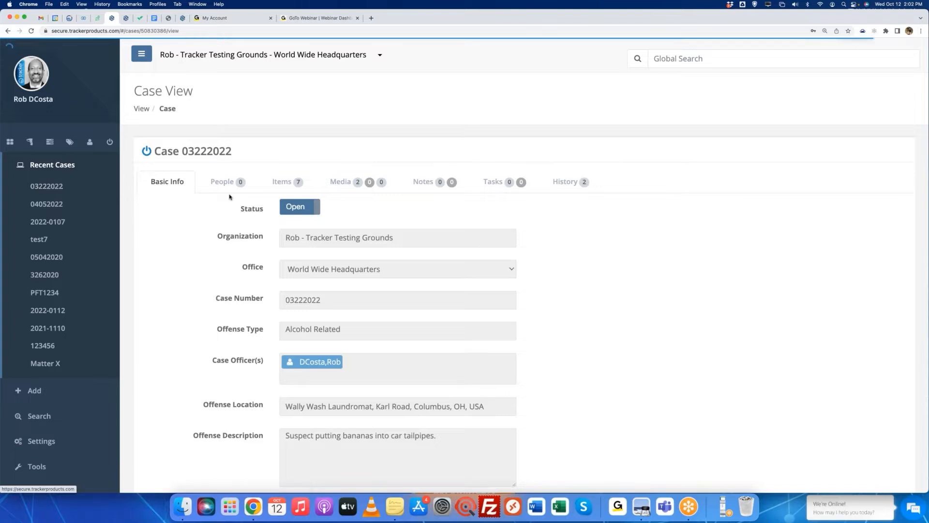
click(285, 185)
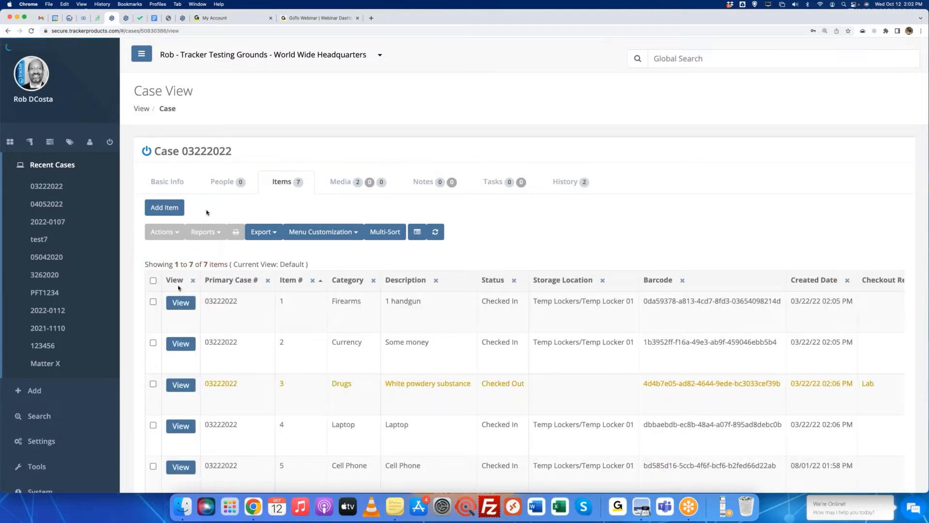
Step: Run the 4x3 Primary Label report for items 1 and 2 of the case
click(153, 301)
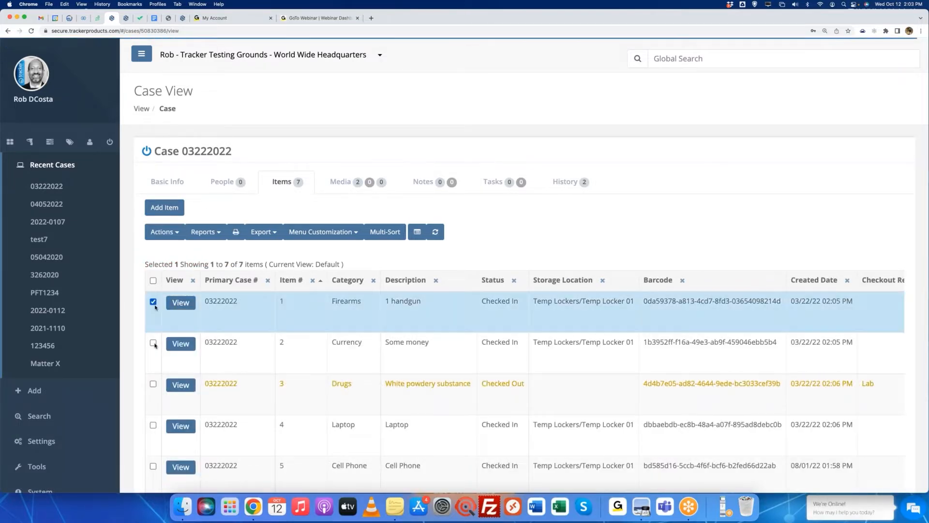
click(153, 343)
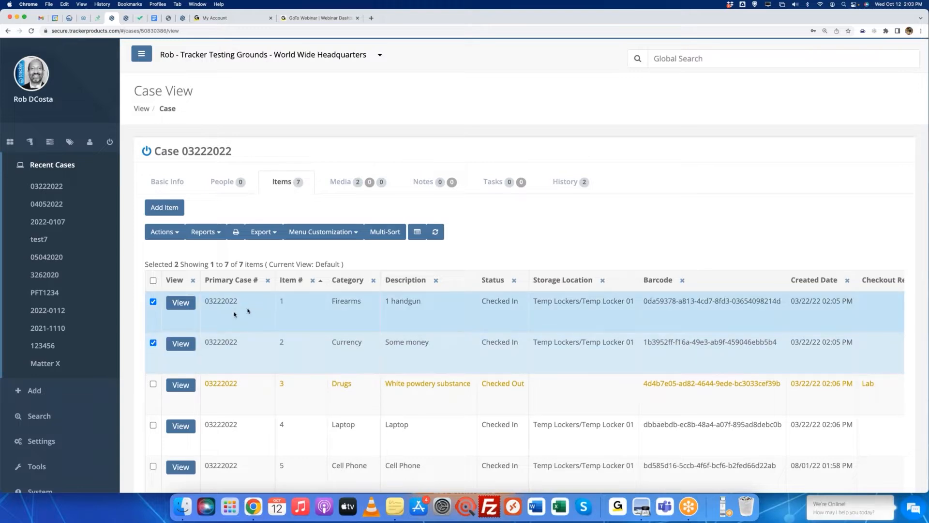
click(218, 234)
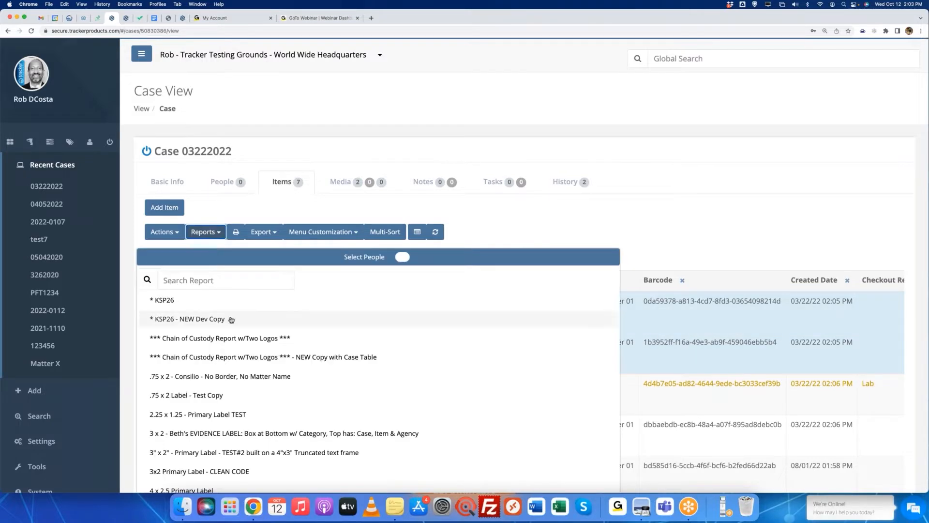
scroll(232, 320, down, 6)
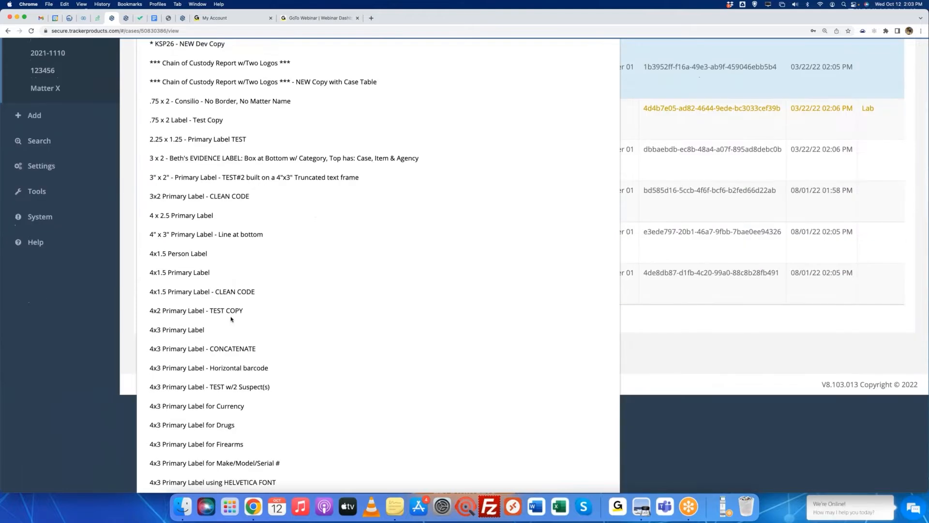
scroll(231, 319, down, 1)
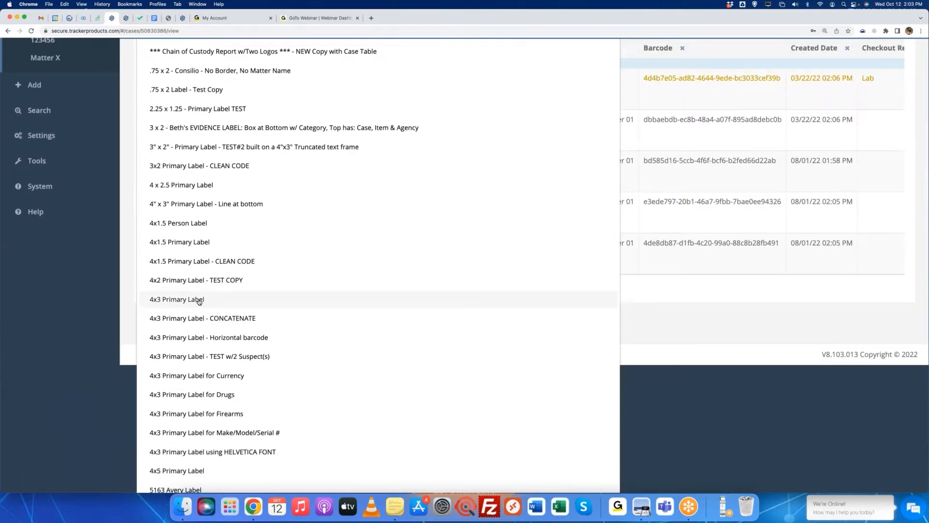
click(199, 300)
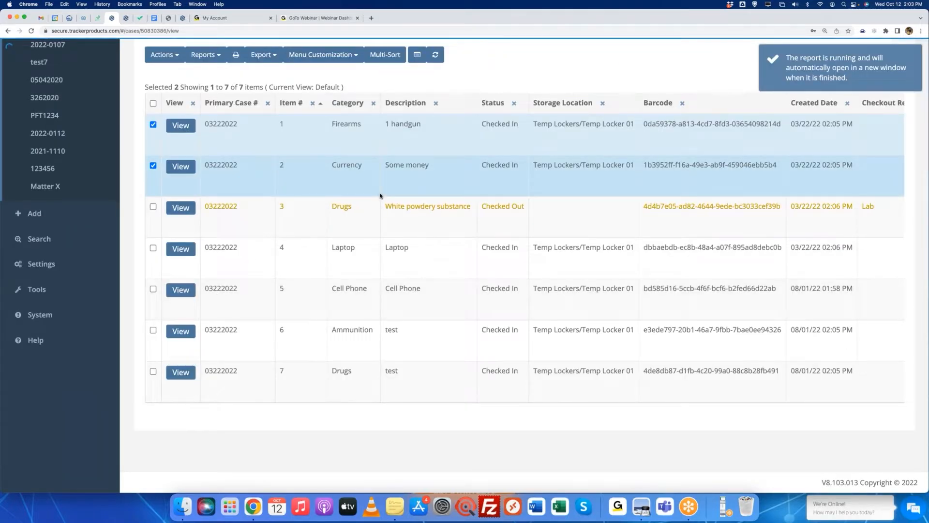
scroll(380, 196, up, 3)
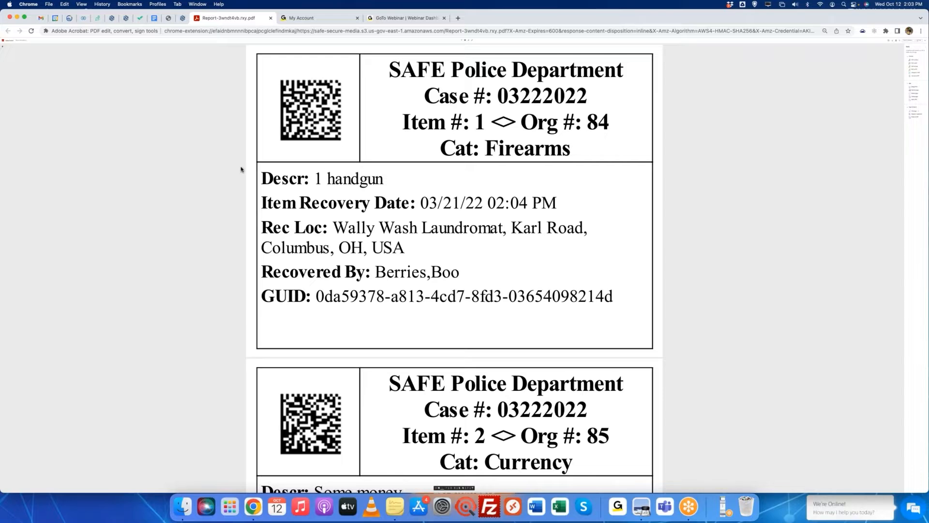
Step: Return from the label PDF to the case's items list and deselect items 1 and 2
click(112, 18)
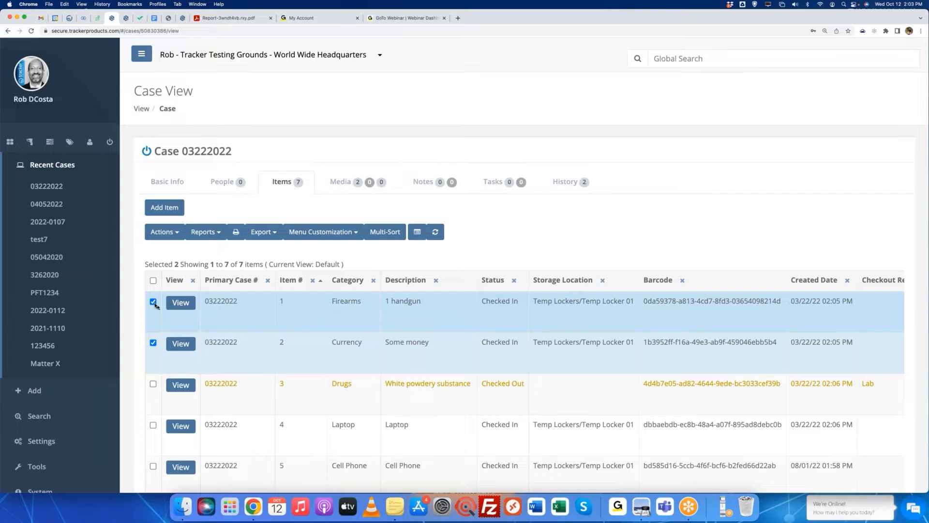
click(154, 320)
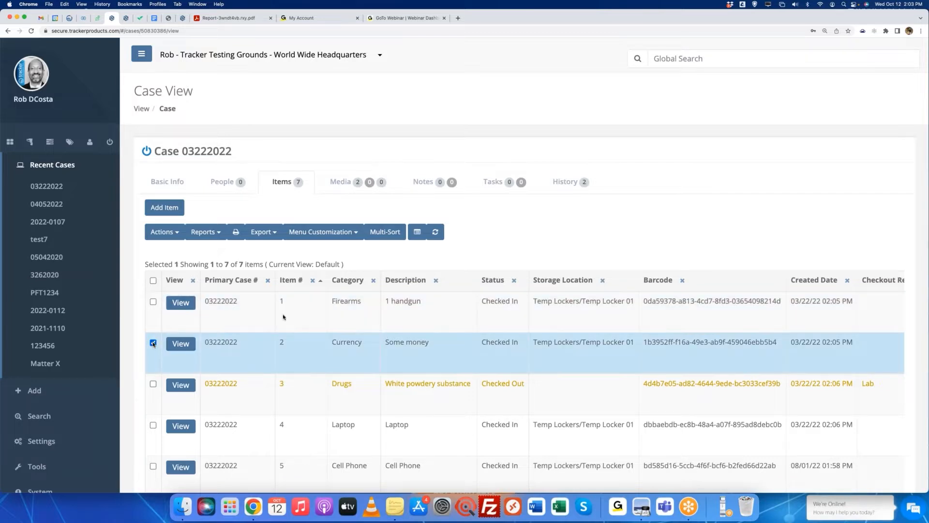
click(154, 344)
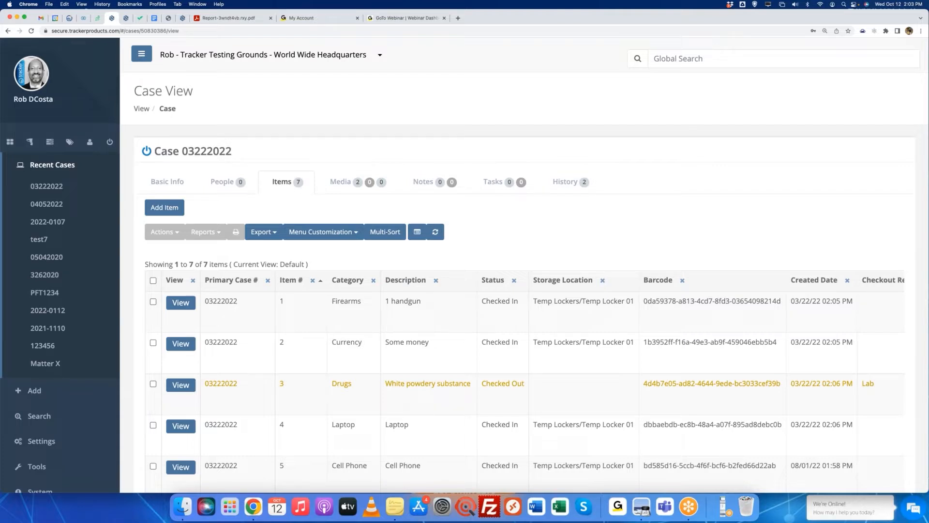
Step: View the Covered photo of the label-covered box in Preview and close it
drag(227, 31, 426, 64)
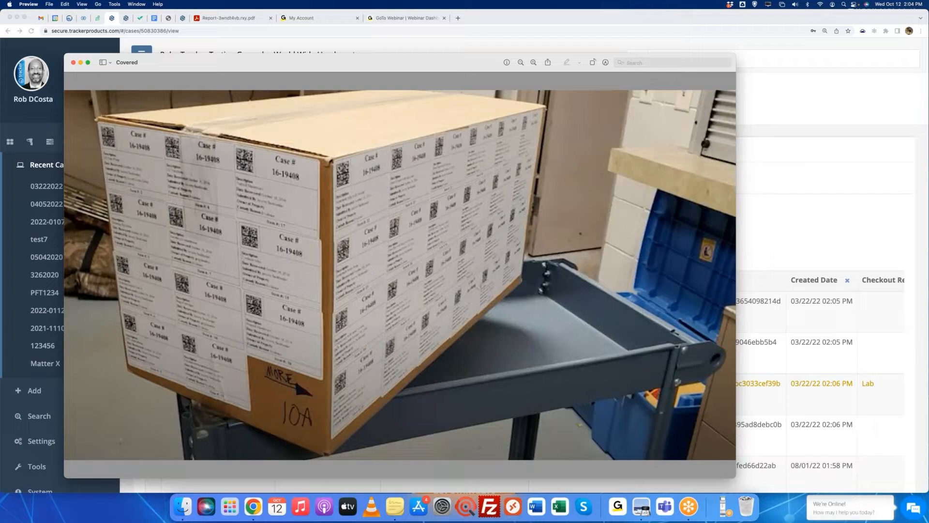
click(73, 63)
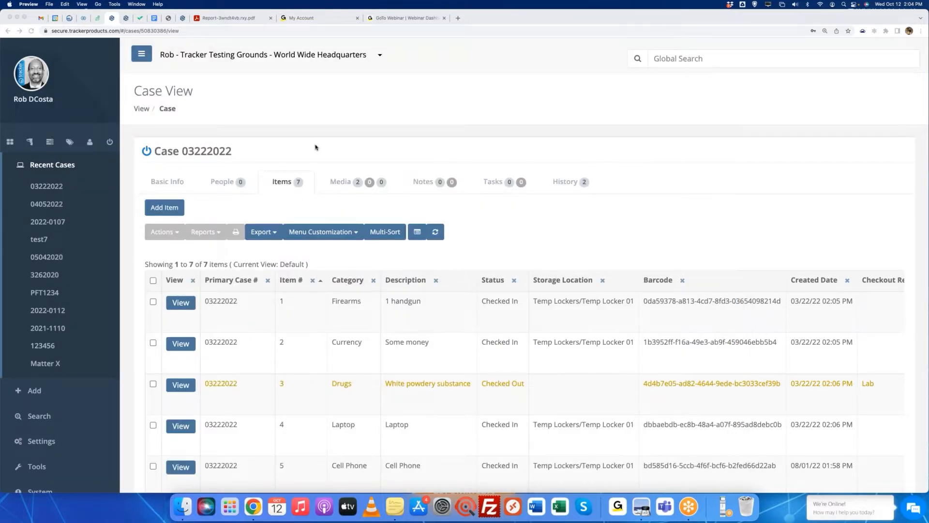
Step: Run the Container Label - Item List for Labels 4x3 - NO BOX report for all case items except item 3
click(152, 302)
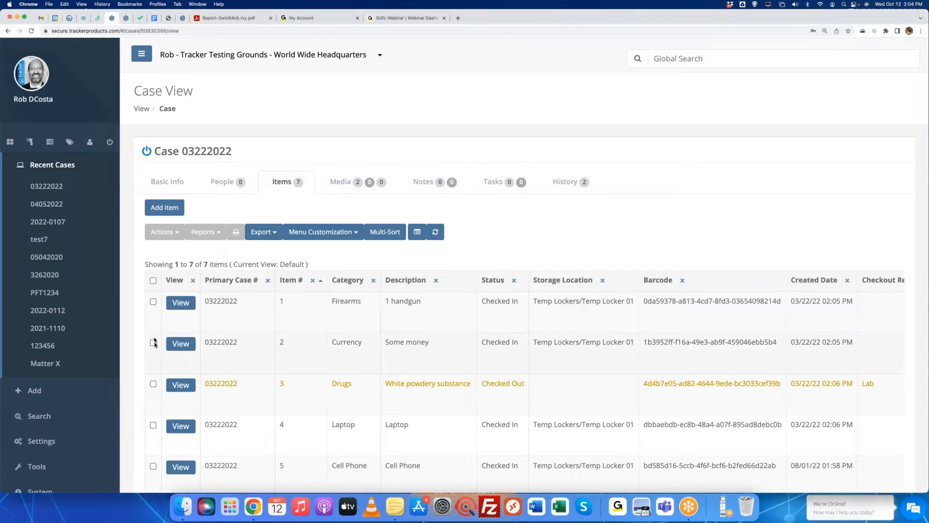
click(153, 281)
click(153, 384)
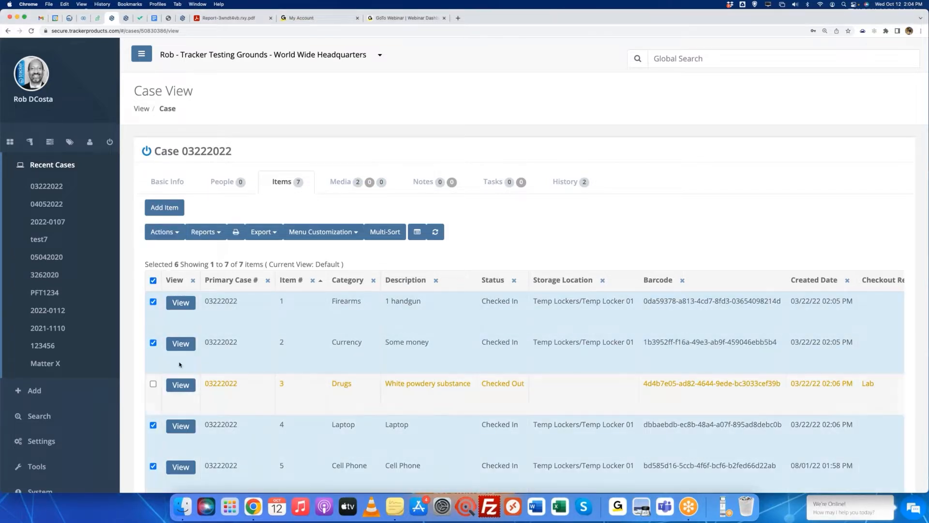
click(205, 232)
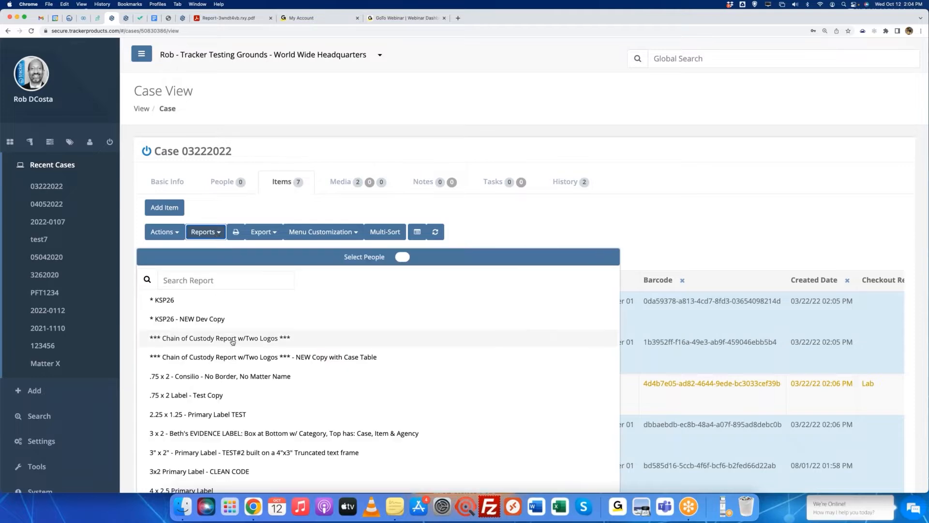
scroll(232, 341, down, 10)
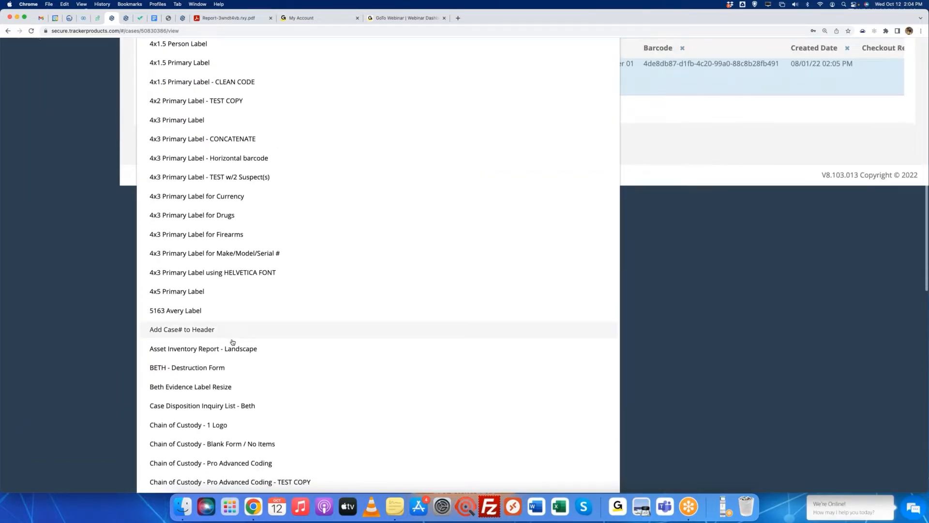
scroll(232, 341, down, 8)
scroll(232, 341, down, 4)
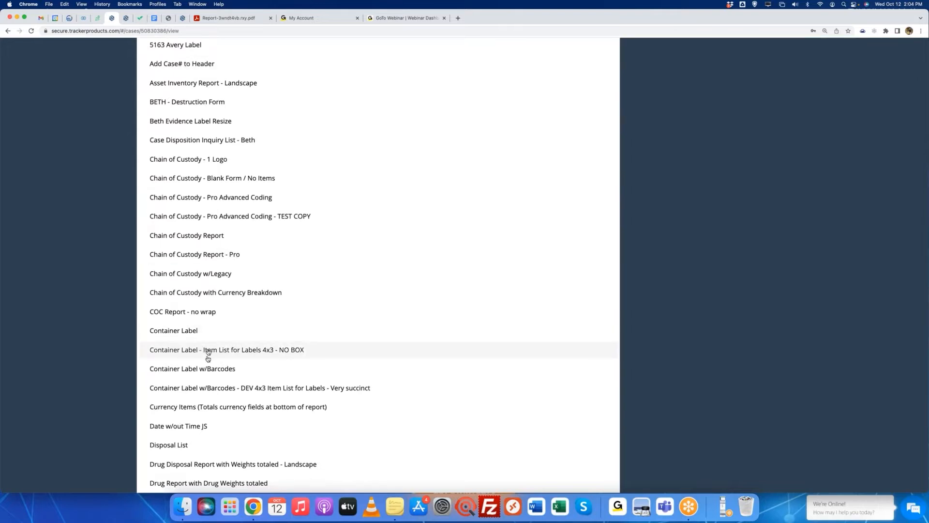
click(208, 350)
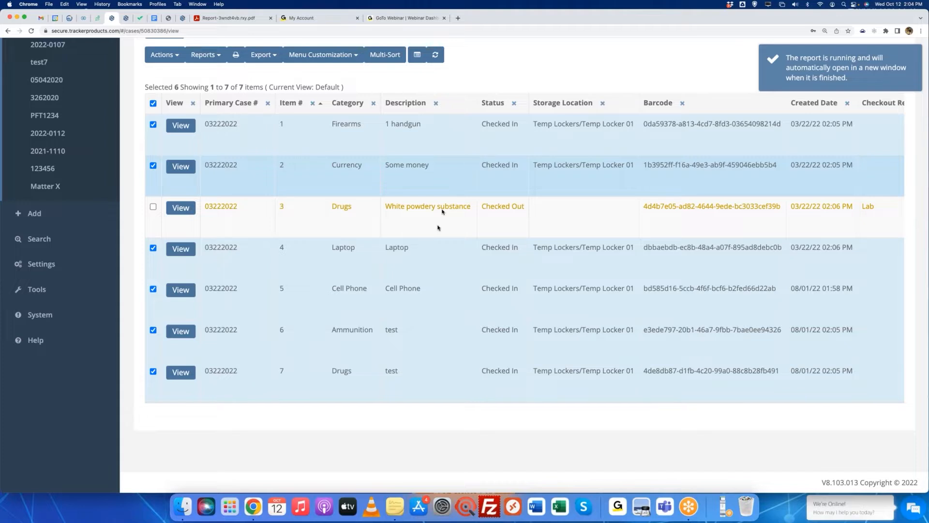
Step: Look through the generated container label PDF for case 03222022 and return to its beginning
scroll(437, 223, up, 5)
scroll(328, 93, down, 1)
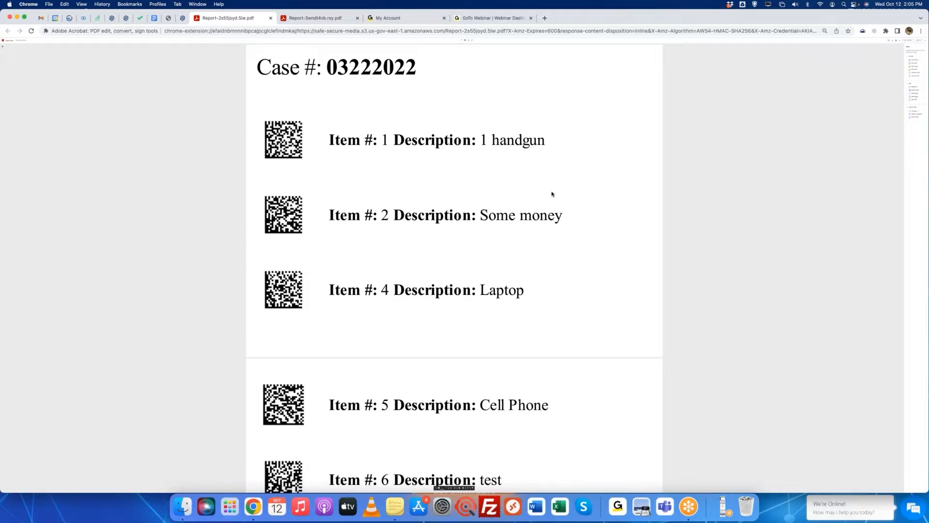
scroll(492, 276, down, 3)
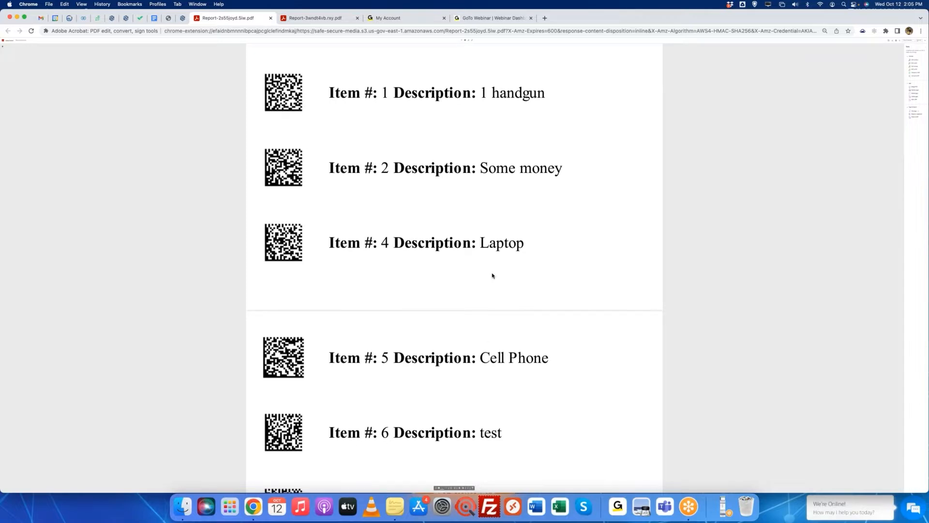
scroll(493, 276, down, 5)
scroll(492, 275, up, 6)
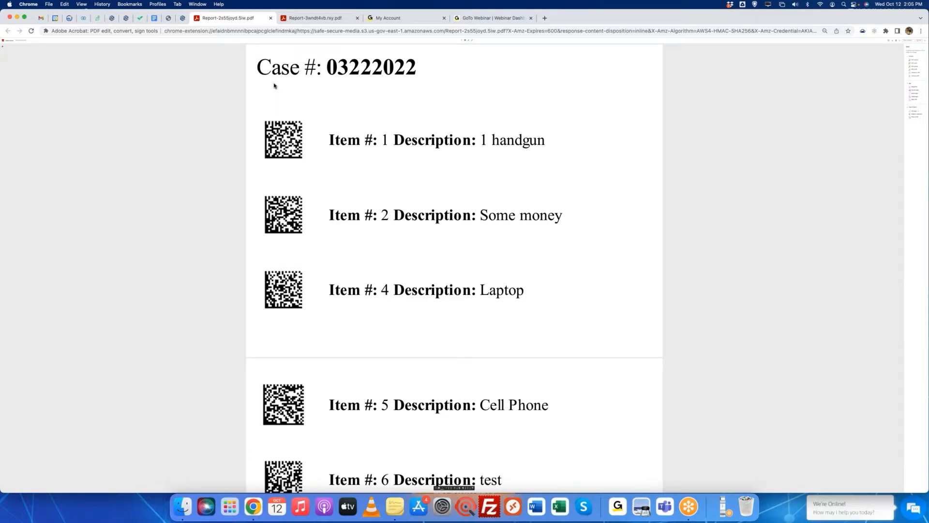
Step: Return to the case's items list and deselect all items
click(111, 19)
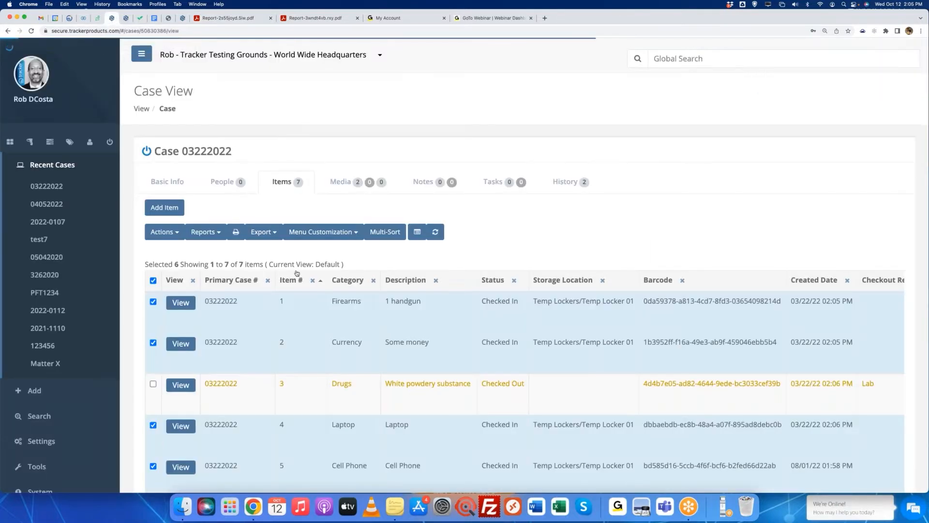
click(153, 280)
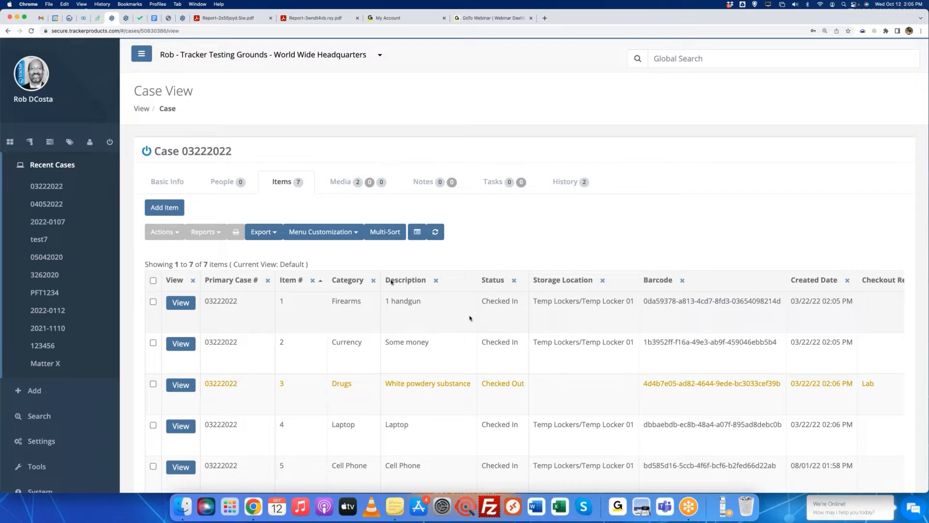
scroll(466, 432, down, 5)
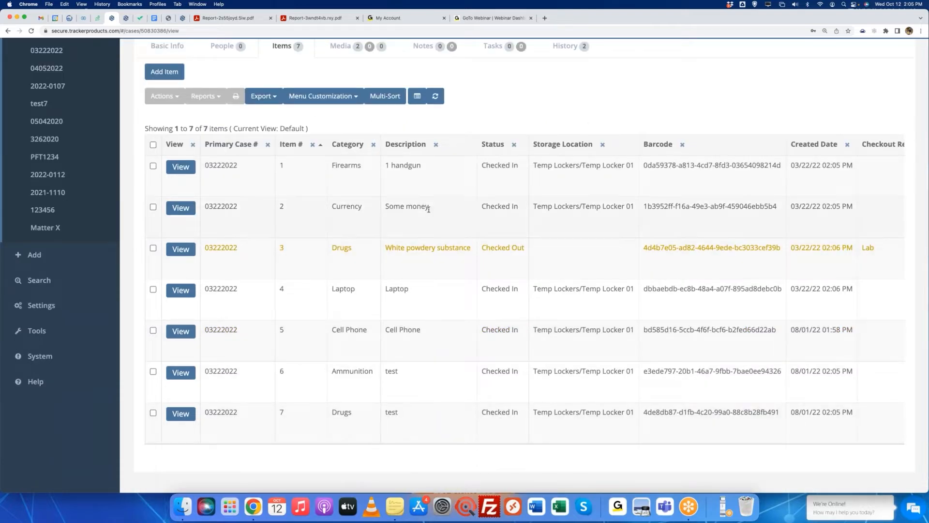
scroll(407, 236, up, 1)
scroll(408, 236, up, 3)
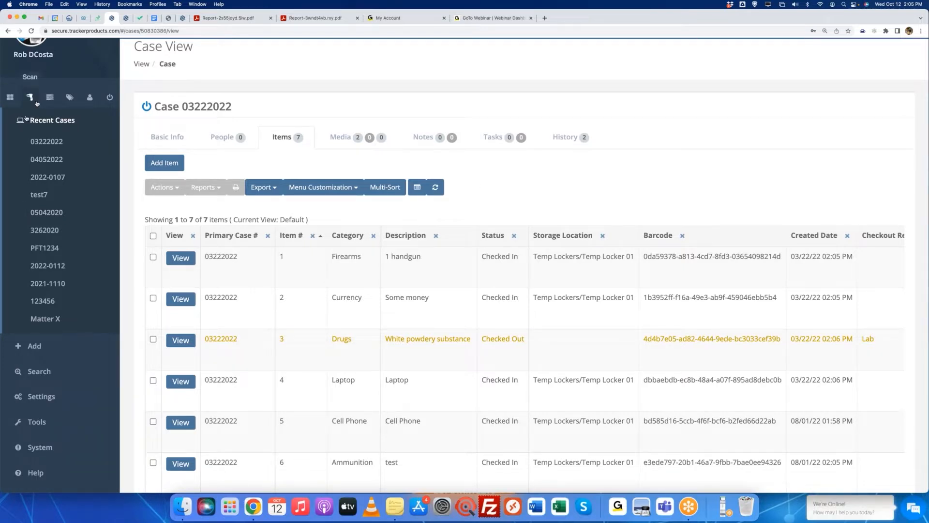
scroll(36, 103, up, 2)
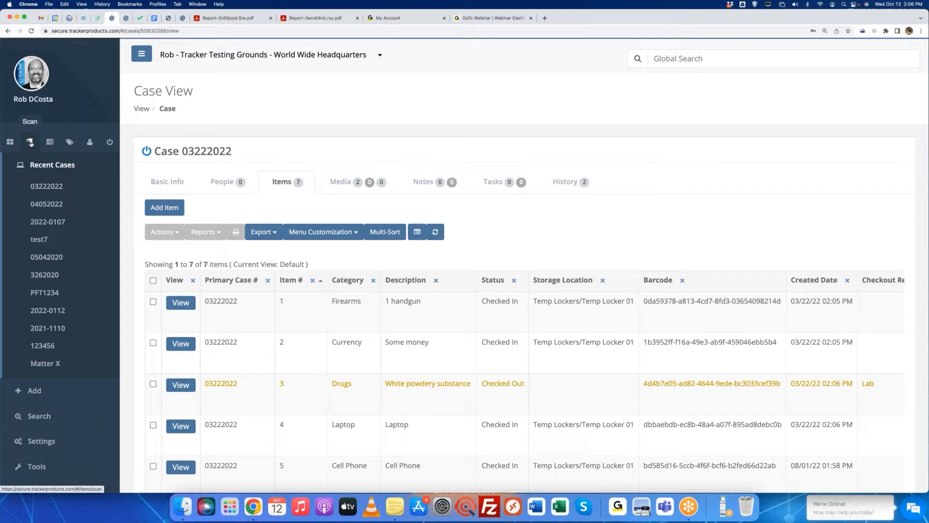
Step: Open the Organization settings and go to the Use Containers section of the Org Settings
click(46, 167)
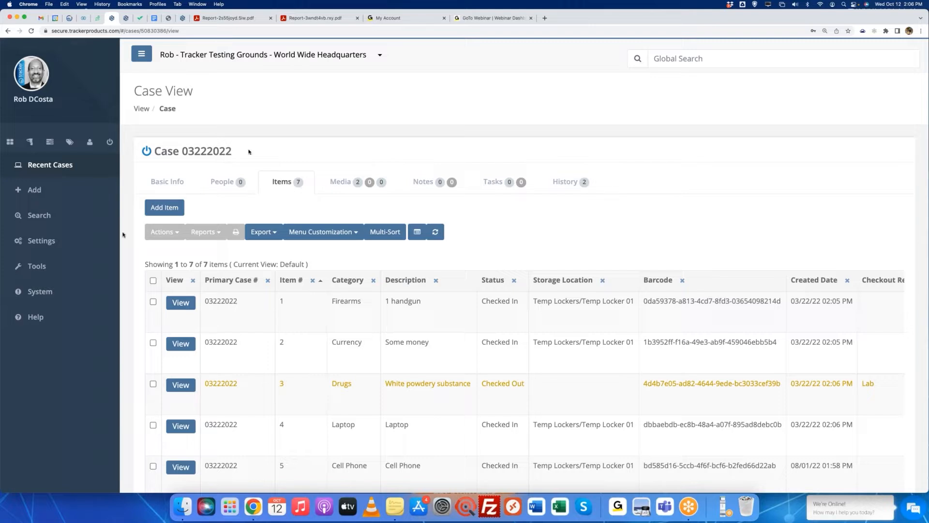
click(49, 243)
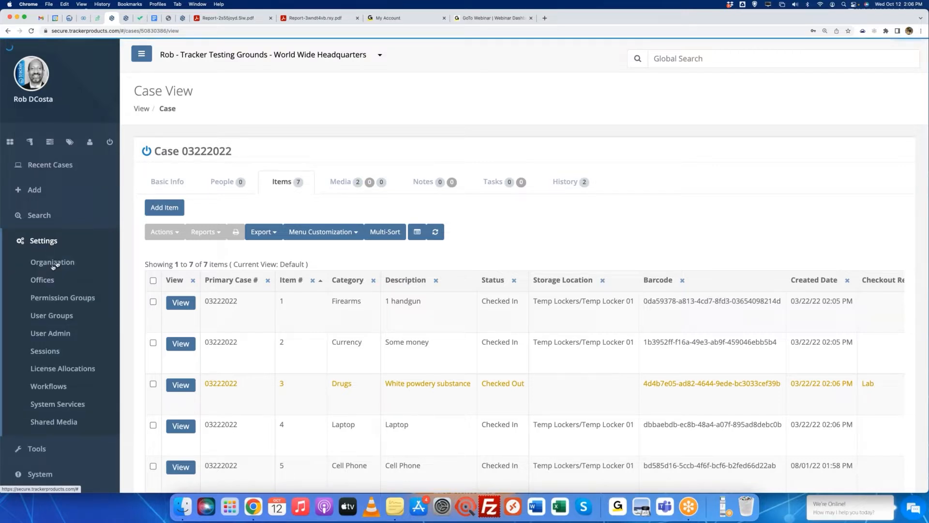
click(57, 262)
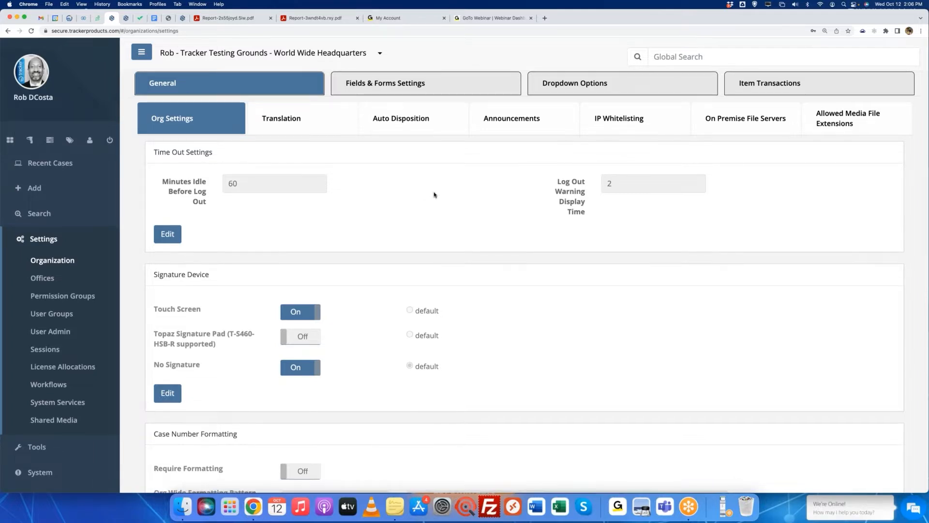
scroll(434, 194, down, 10)
scroll(436, 193, down, 15)
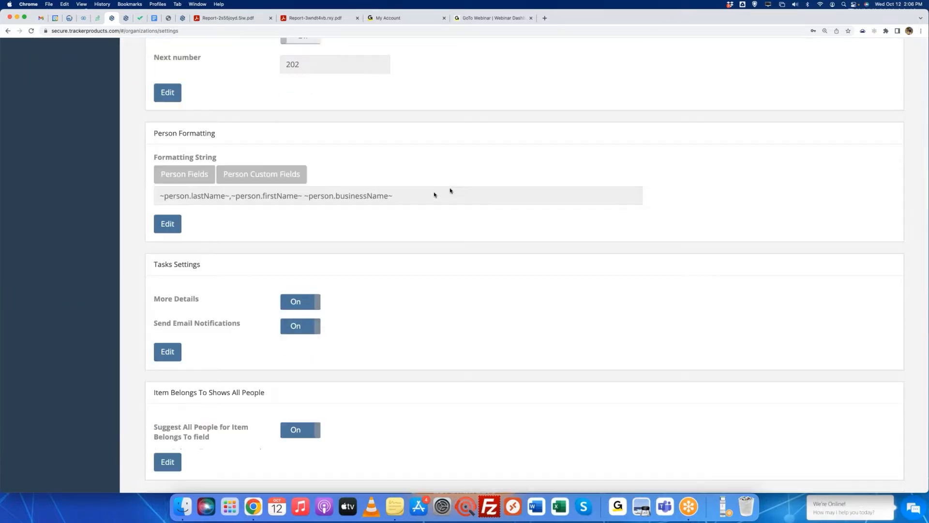
scroll(450, 191, down, 5)
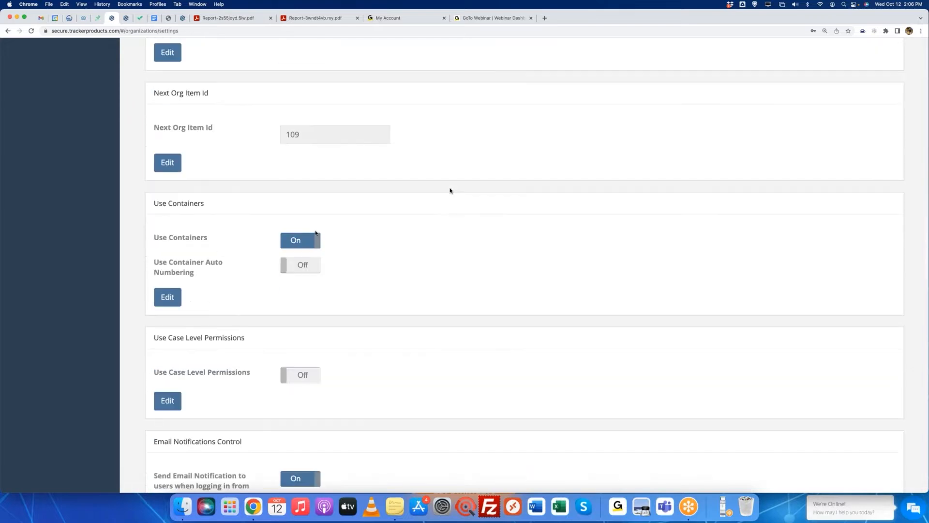
Step: Edit the Use Containers section, switch Use Containers off and back on, and save it
drag(152, 203, 219, 203)
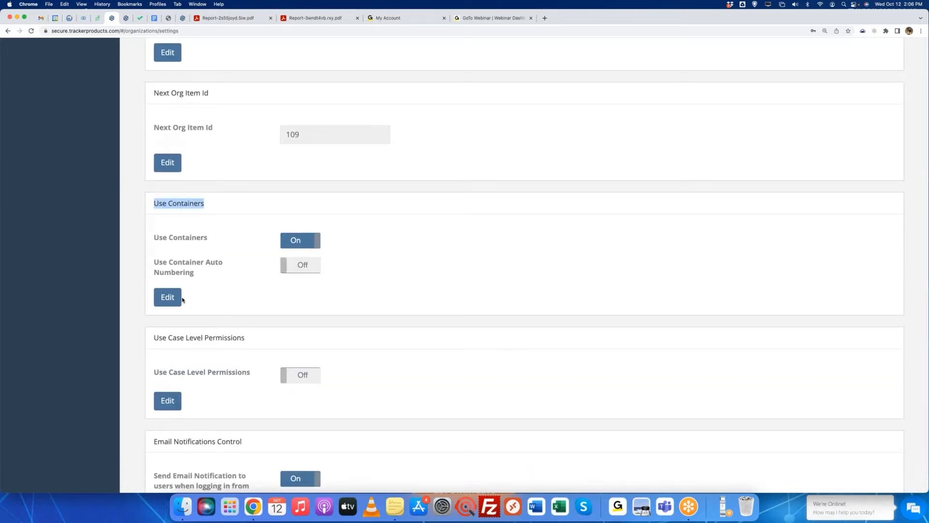
click(177, 297)
click(293, 248)
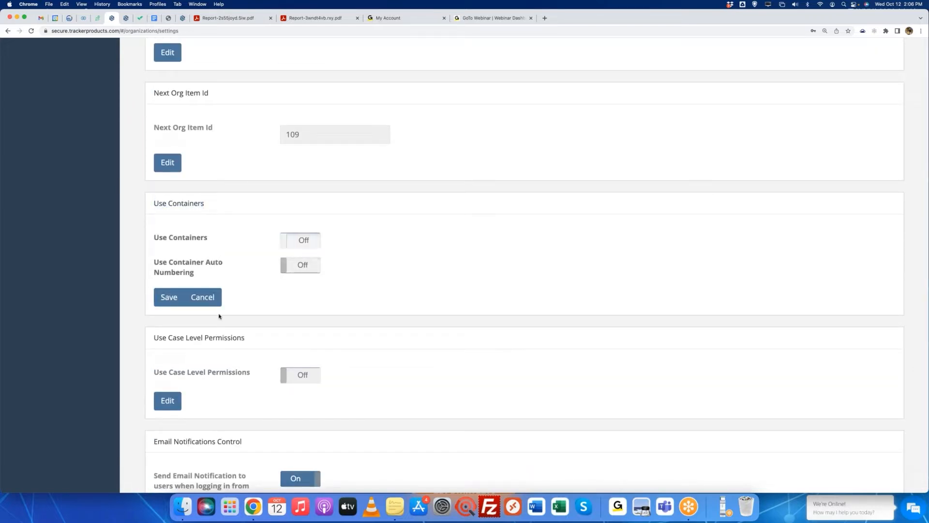
triple_click(215, 241)
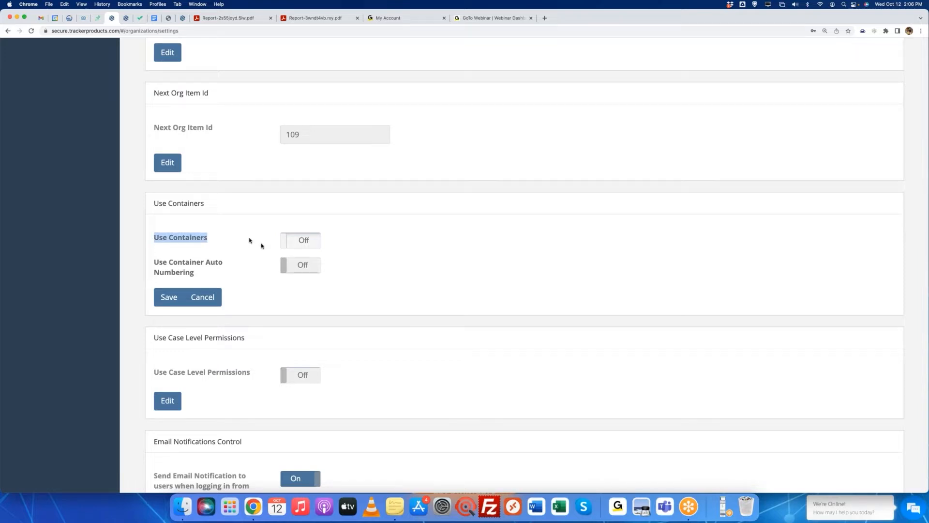
click(300, 241)
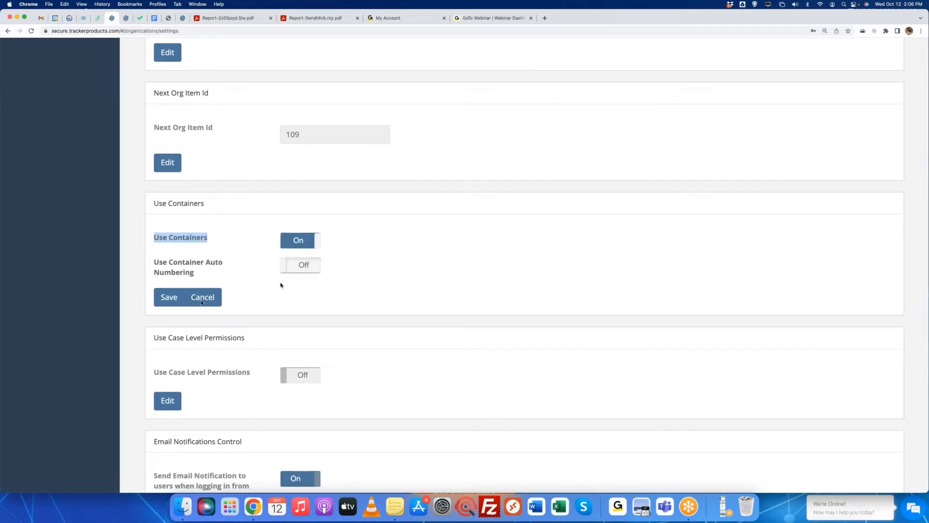
click(171, 298)
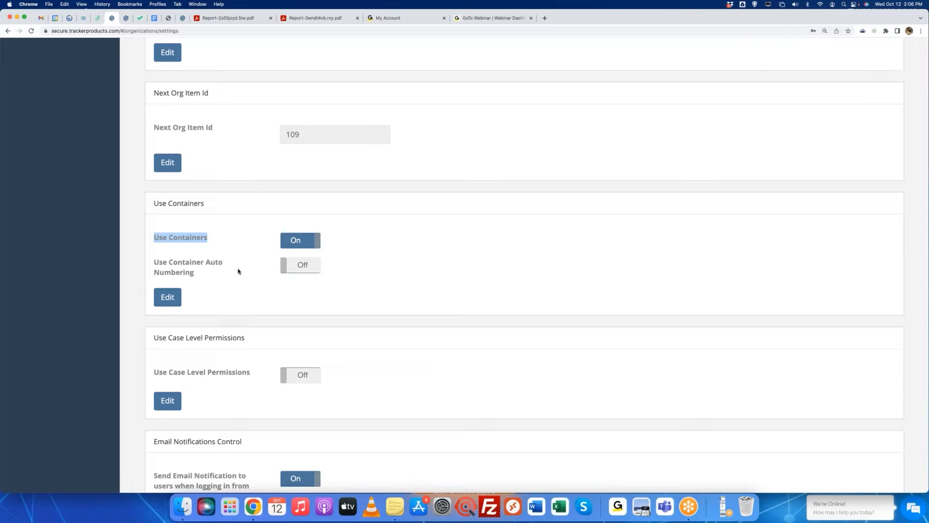
click(237, 271)
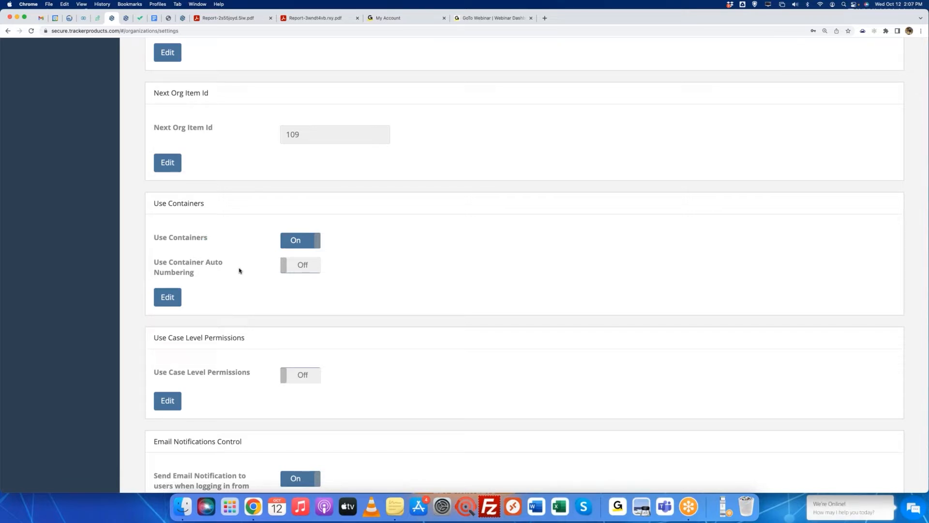
Step: Open the permissions of the Basic User permission group
scroll(239, 271, up, 10)
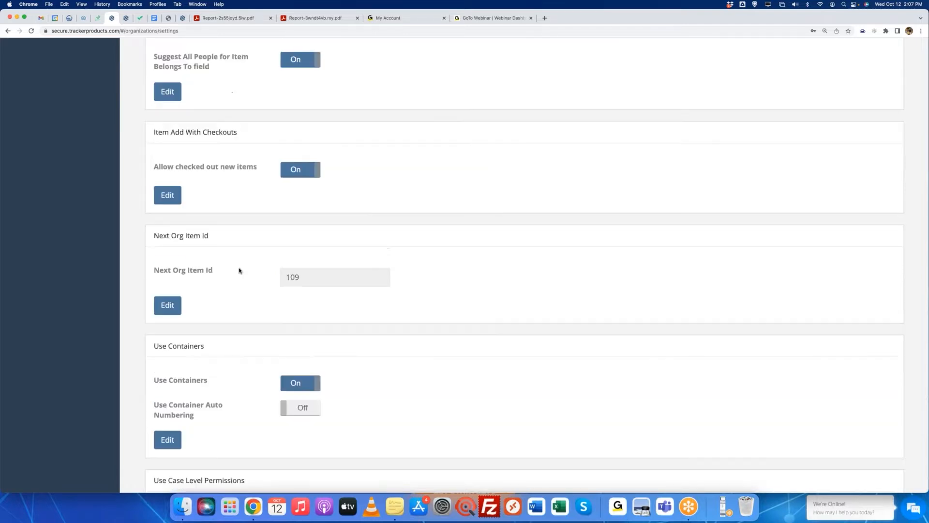
scroll(238, 270, up, 15)
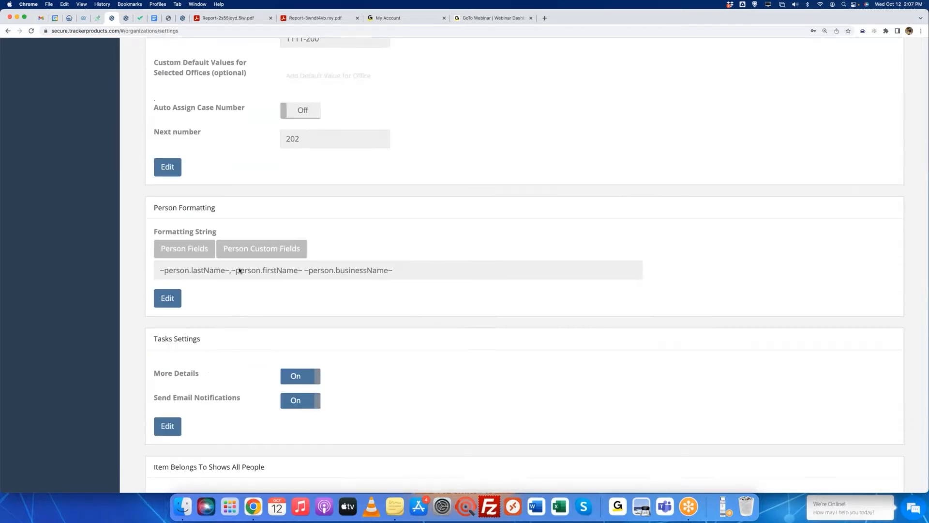
scroll(239, 271, up, 4)
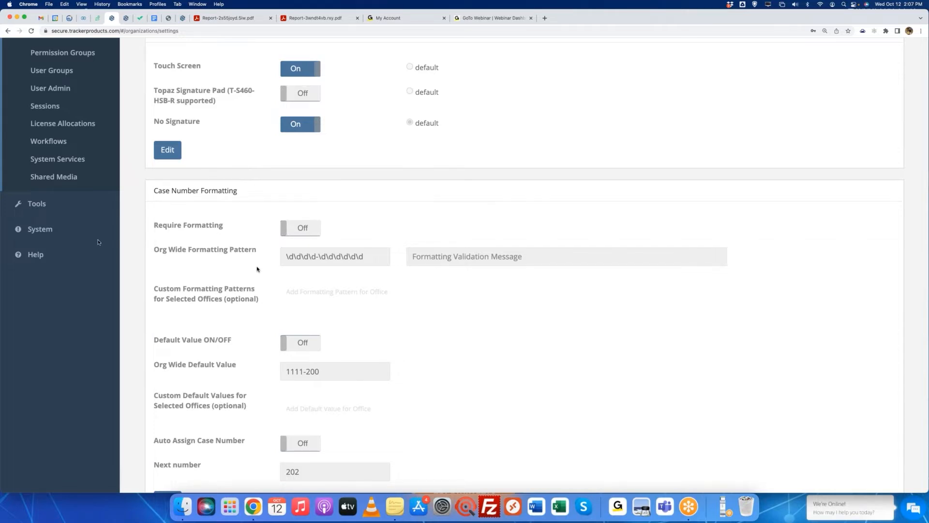
scroll(257, 270, up, 4)
scroll(257, 270, up, 3)
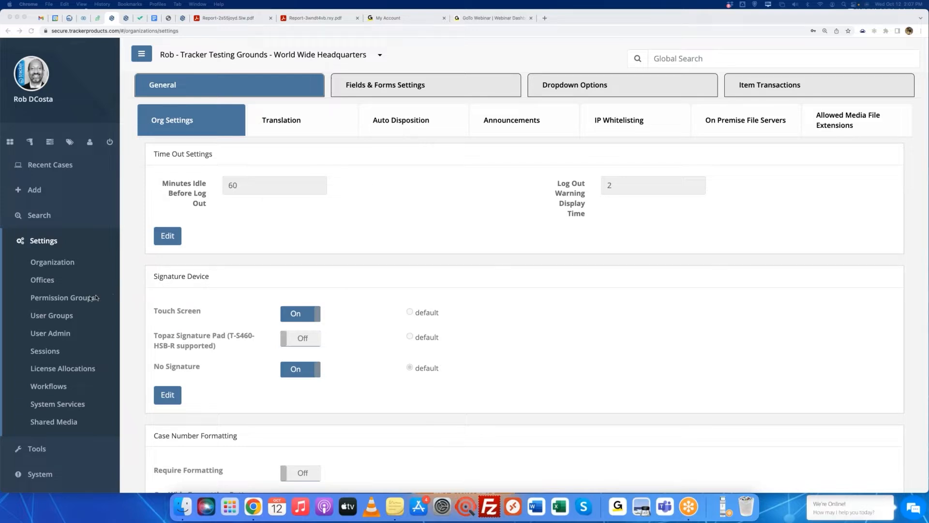
click(77, 299)
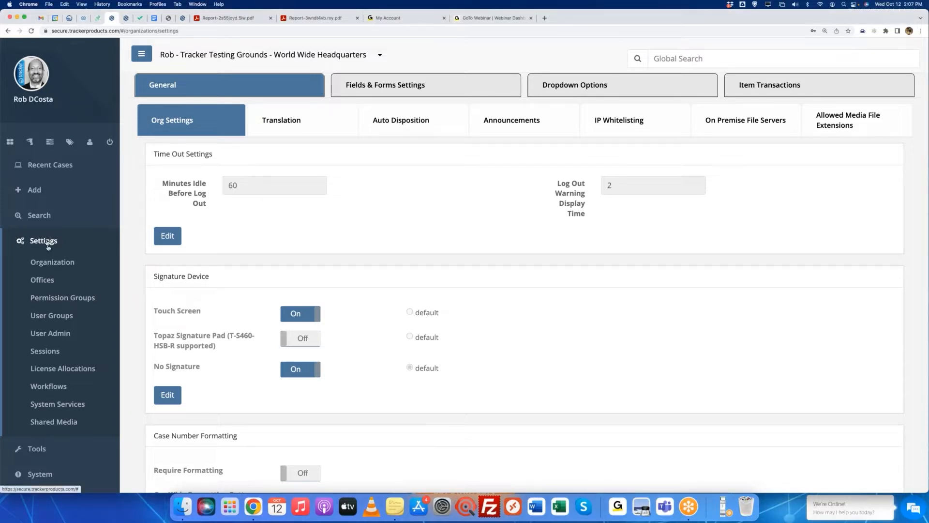
click(66, 299)
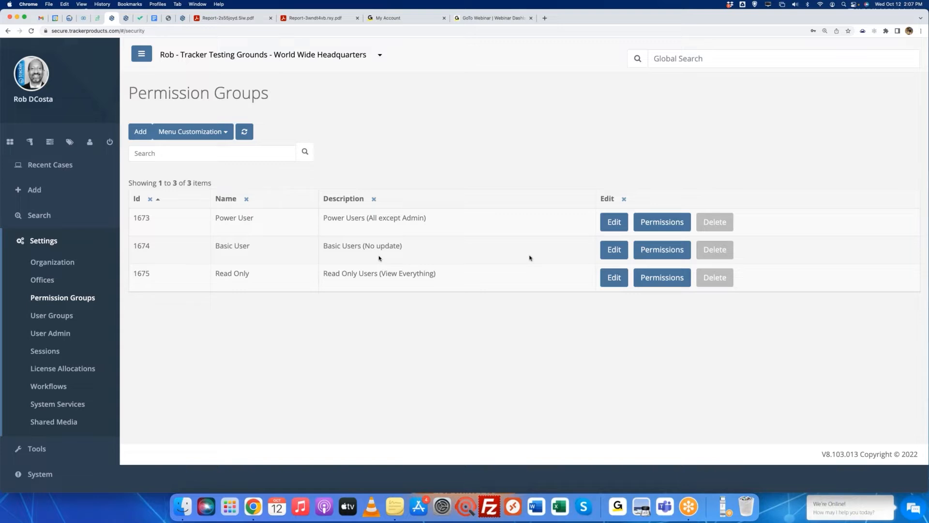
click(658, 250)
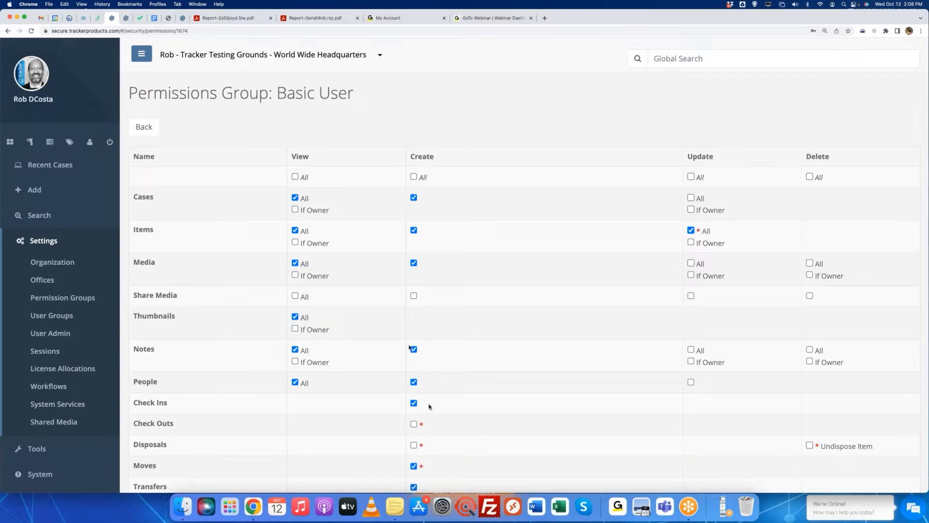
Step: Examine the Create permission for Moves in the Basic User group, including its asterisk marker
drag(278, 92, 372, 95)
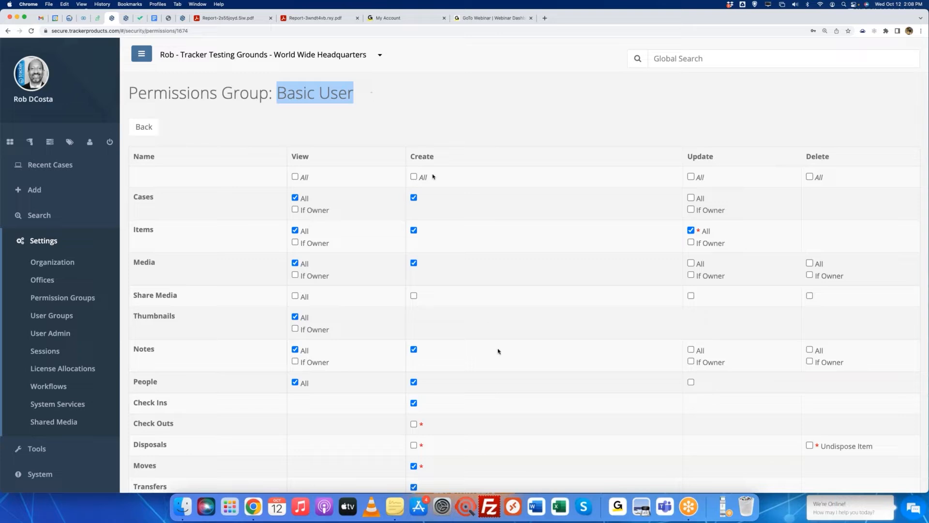
scroll(500, 351, down, 4)
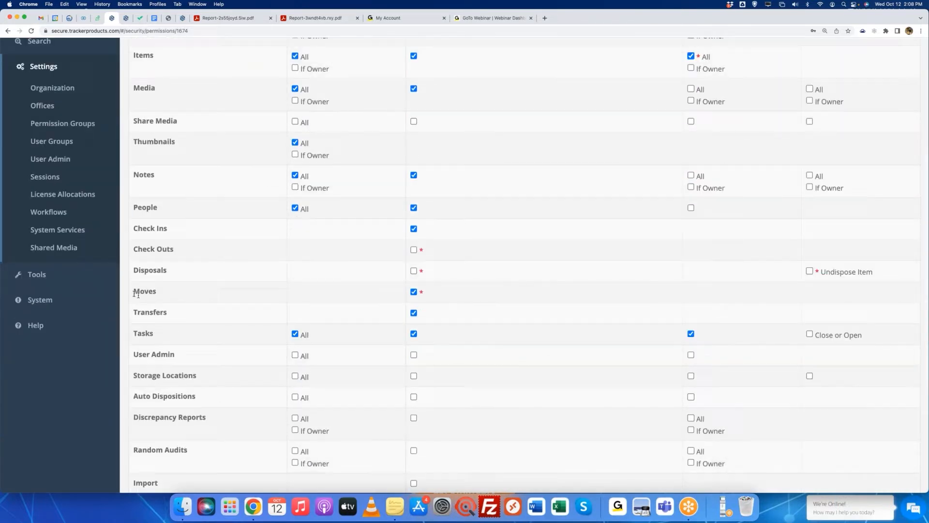
drag(133, 292, 165, 293)
scroll(158, 297, up, 3)
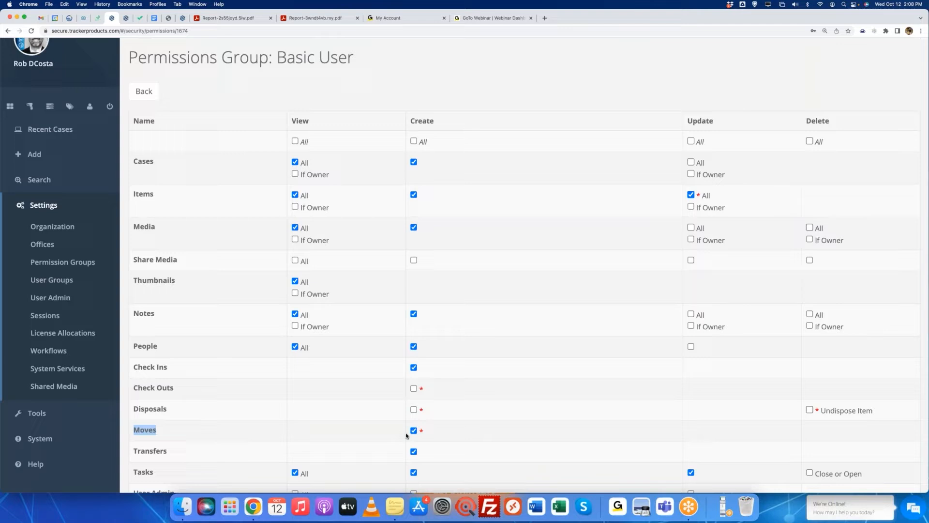
drag(410, 122, 442, 123)
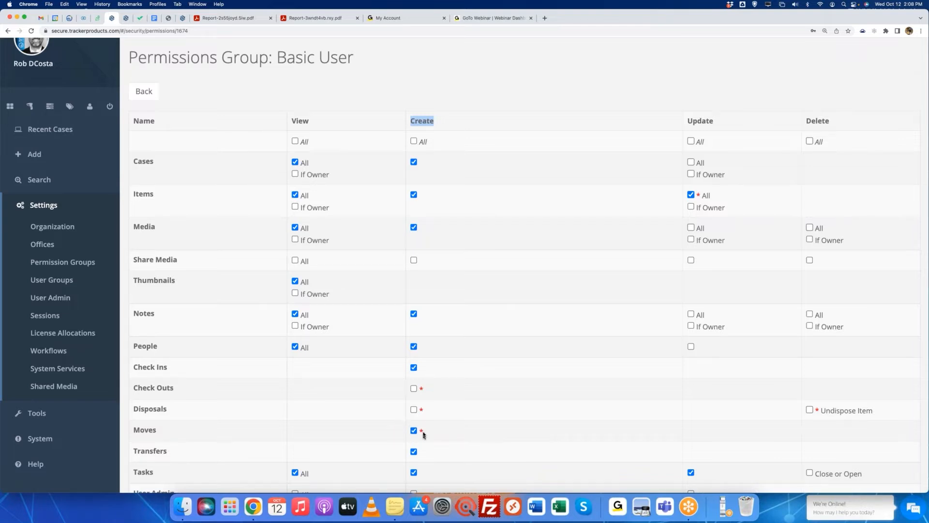
drag(420, 431, 431, 437)
scroll(431, 437, down, 5)
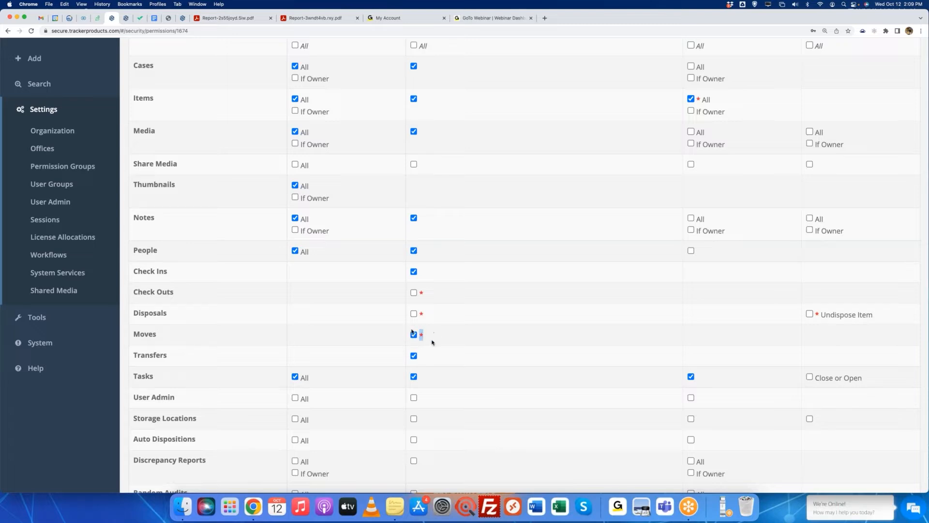
Step: Open Storage Locations and check which groups are assigned to Temp Lockers
click(42, 320)
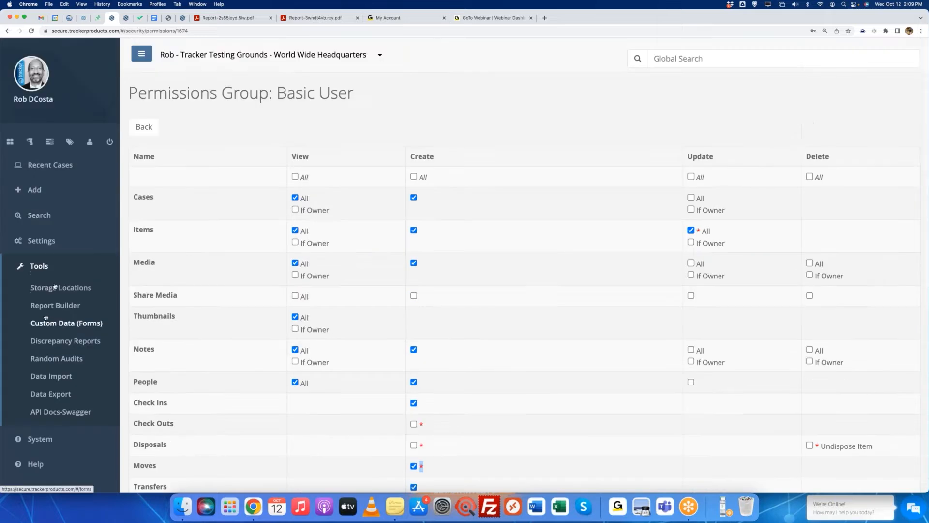
click(60, 289)
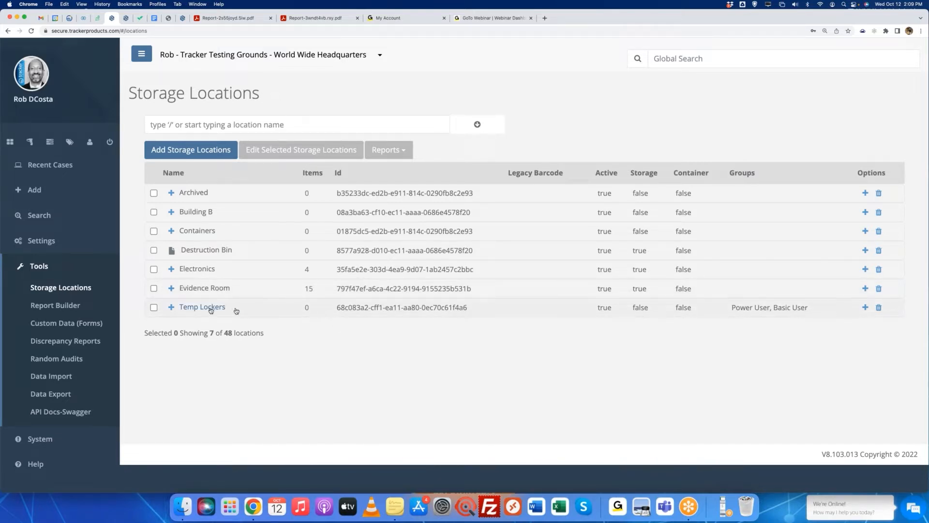
drag(239, 309, 178, 309)
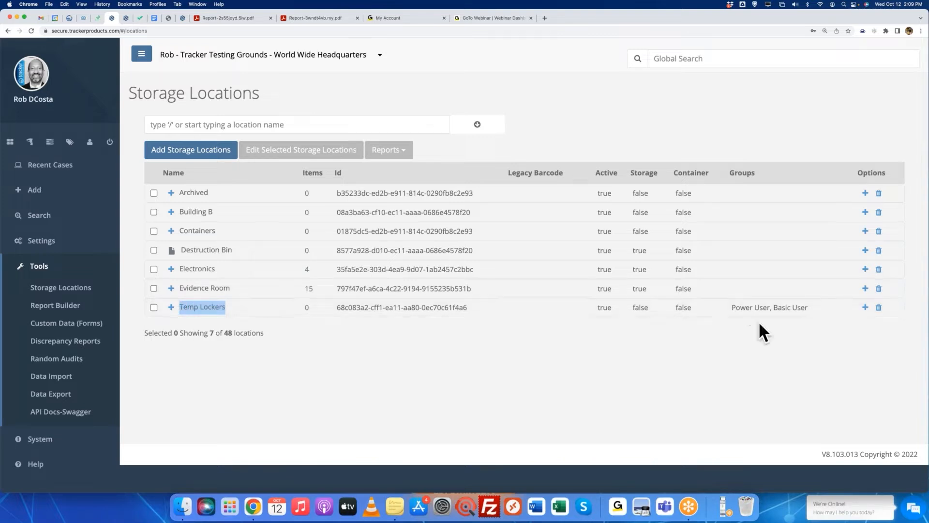
drag(730, 308, 812, 310)
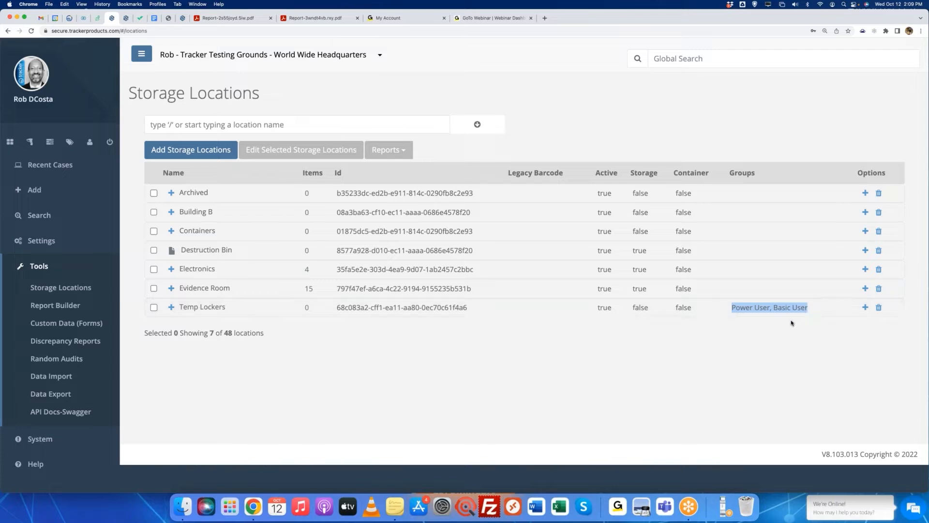
Step: Examine the individual lockers stored under Temp Lockers
click(171, 308)
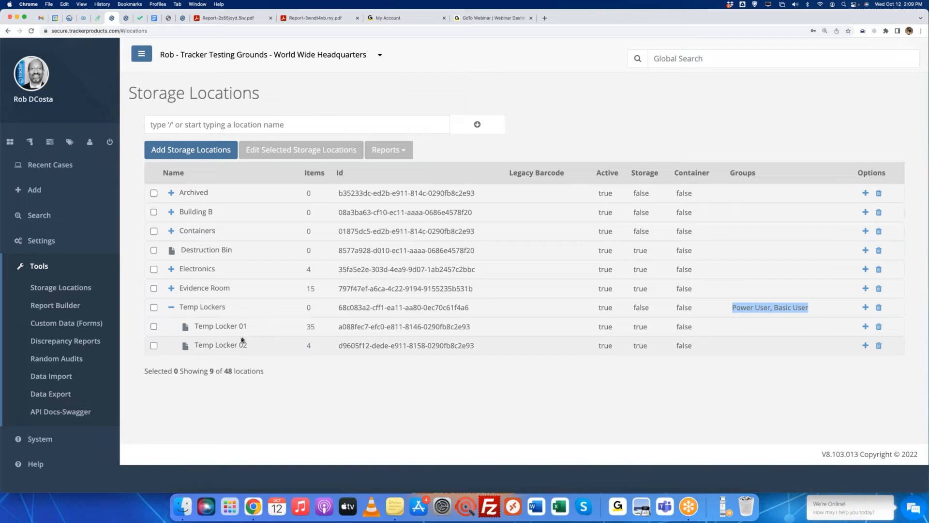
click(171, 307)
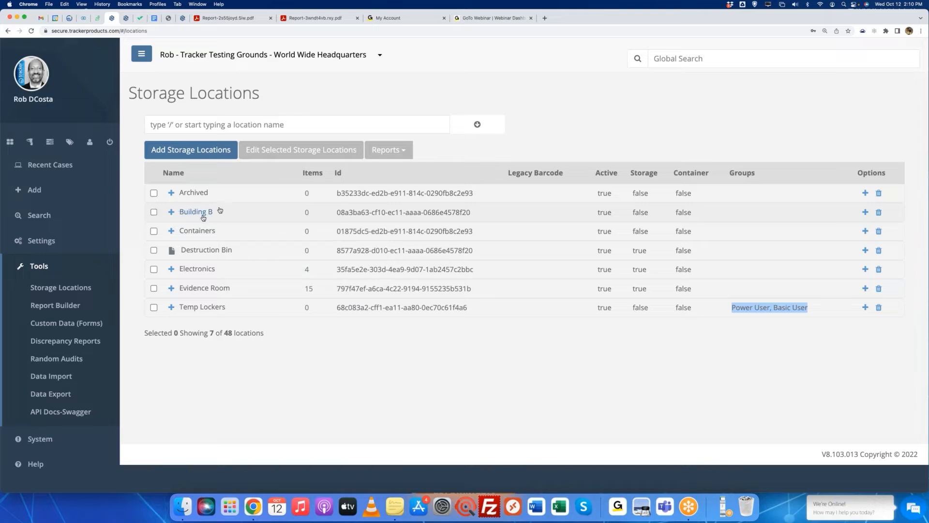
Step: Assign the Basic User and Power User groups to the Building B storage location and save it
click(154, 212)
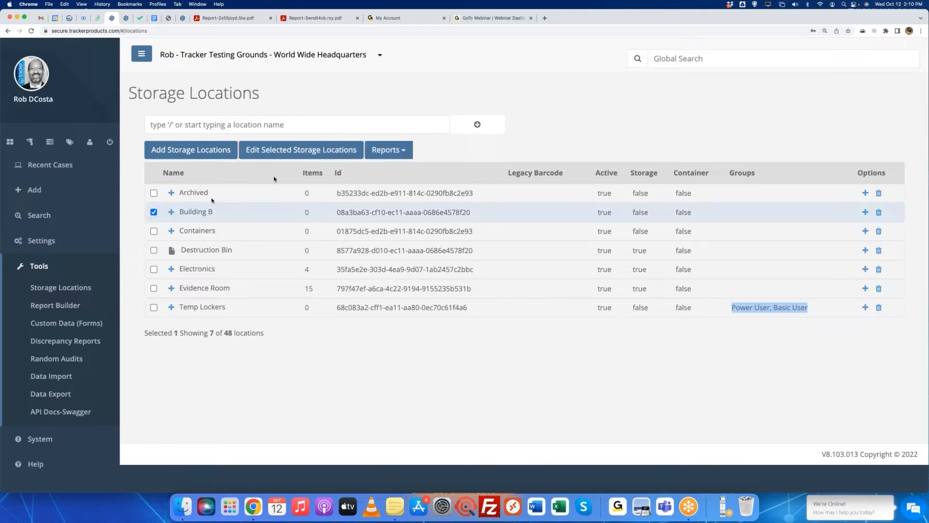
click(278, 152)
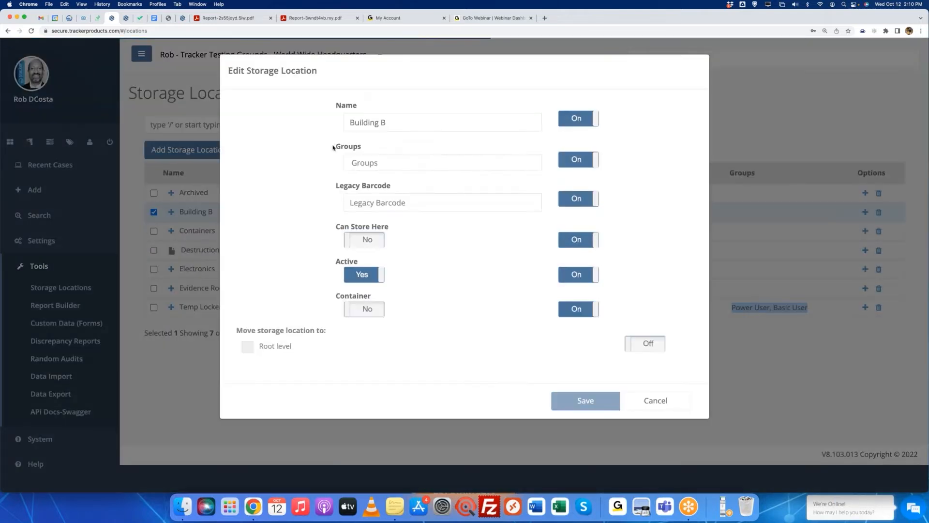
drag(334, 146, 366, 147)
click(362, 166)
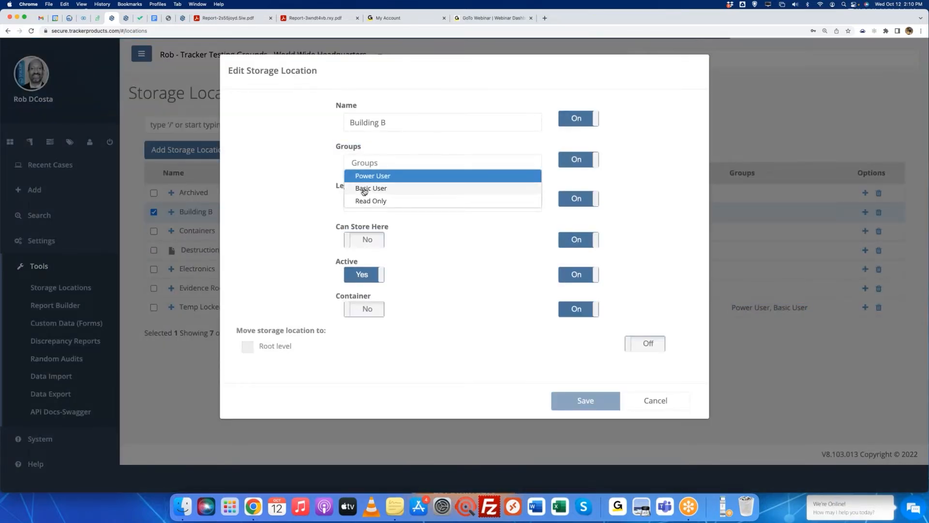
click(365, 189)
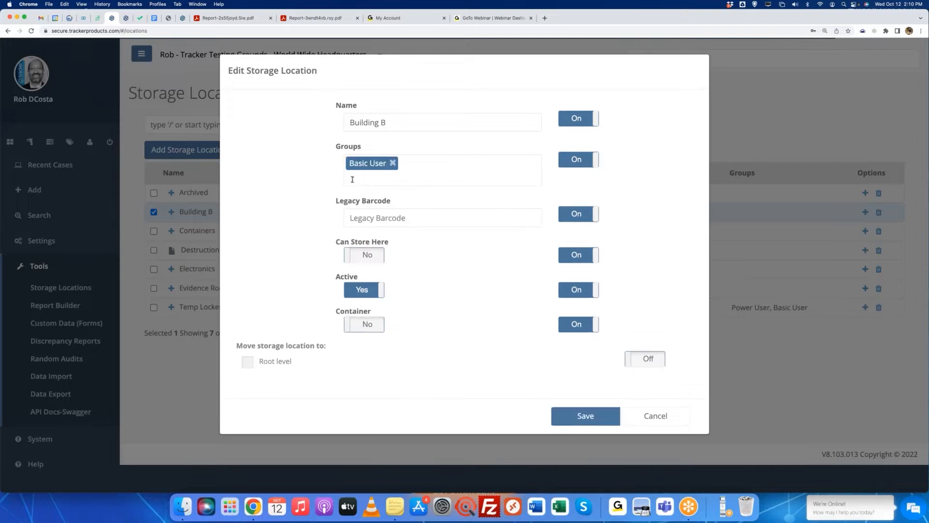
click(354, 177)
click(363, 192)
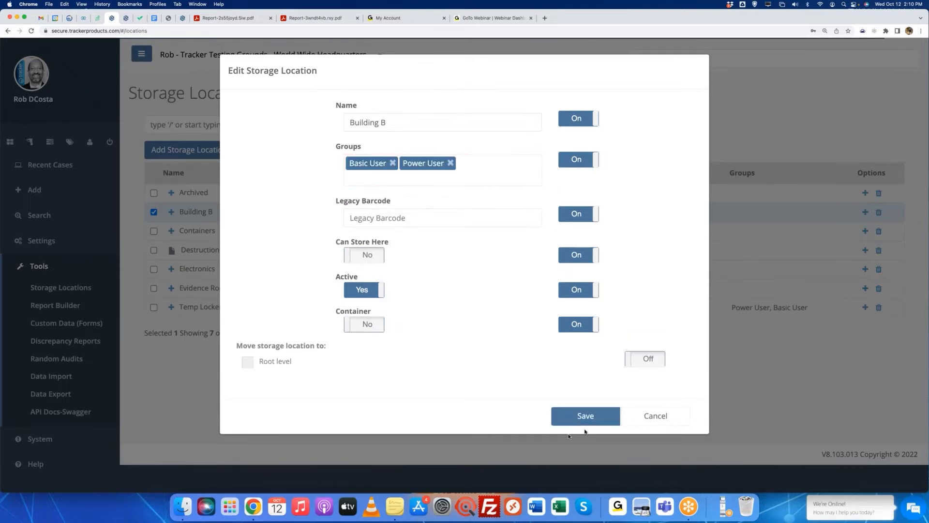
click(583, 419)
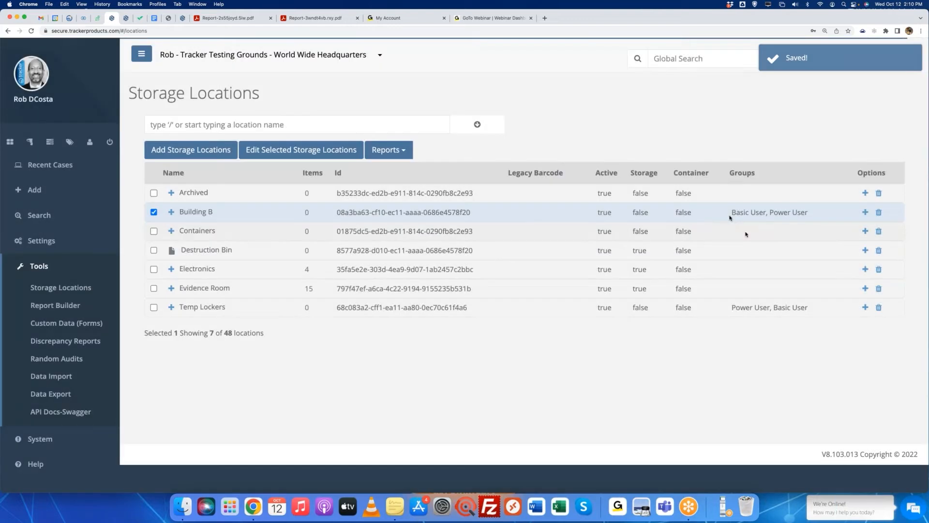
drag(730, 213, 824, 213)
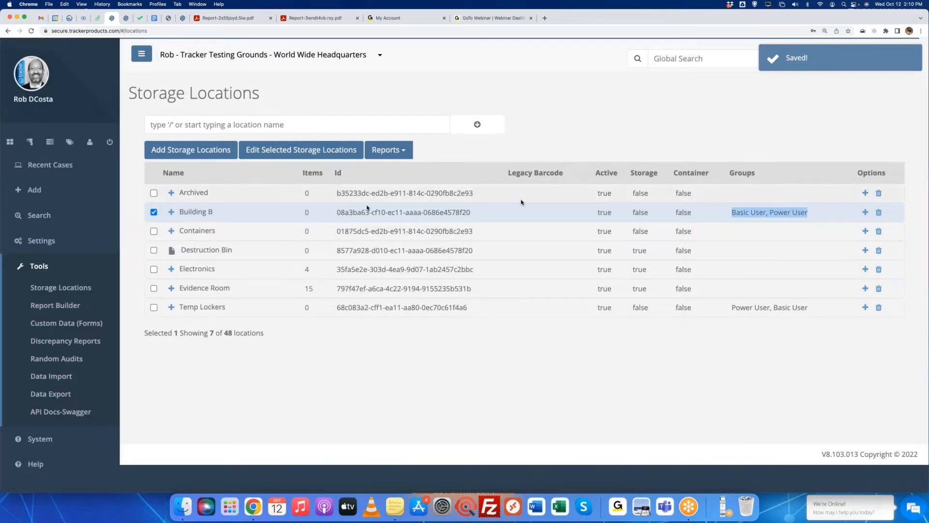
Step: Examine the storage locations nested under Building B, including both shelving units and SUB Shelf 1
click(171, 212)
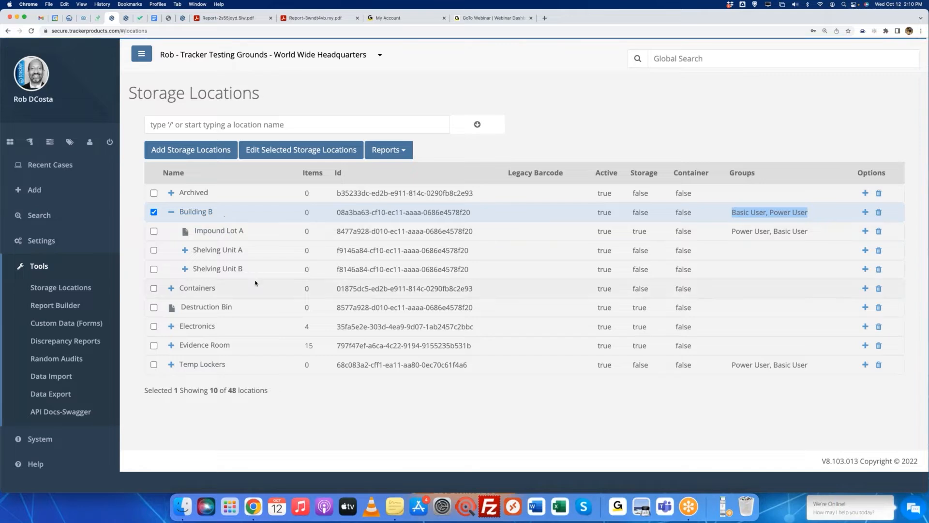
click(185, 269)
click(185, 250)
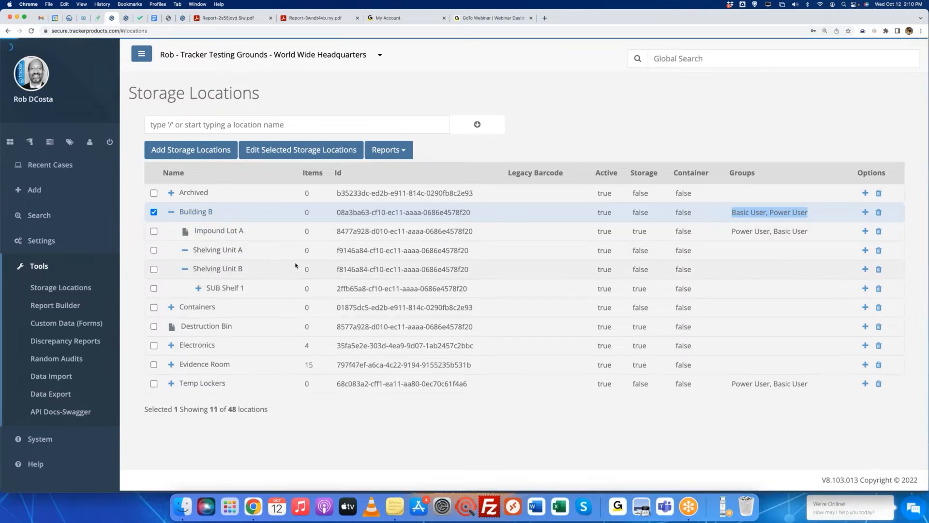
click(198, 327)
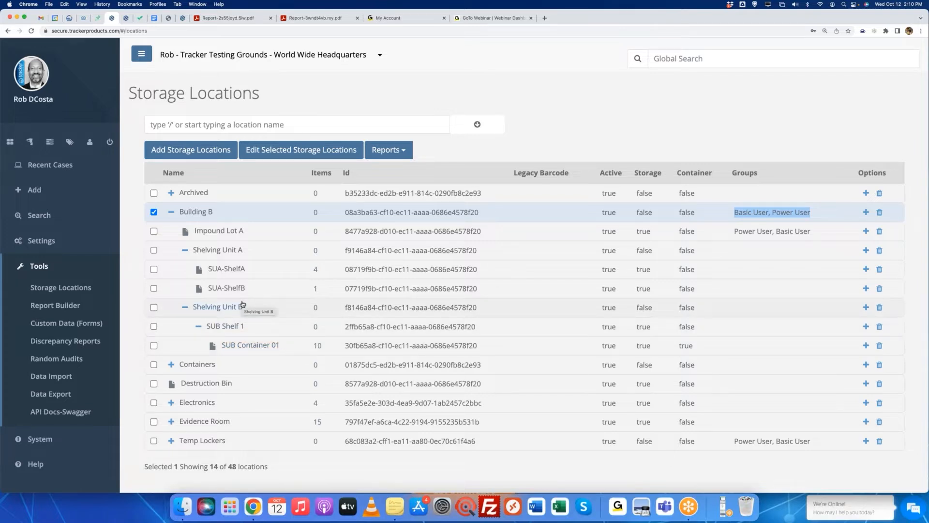
click(172, 212)
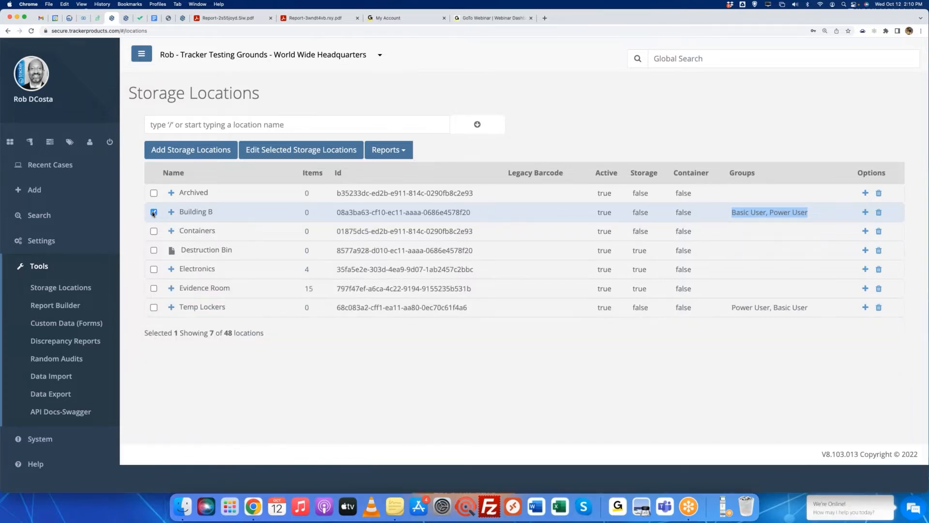
Step: Examine the Containers storage location and the case container nested inside it
click(172, 232)
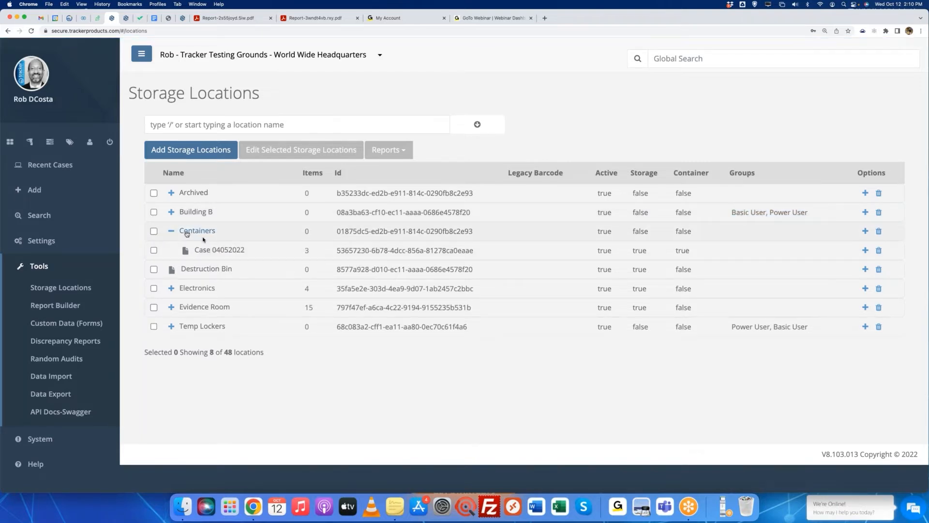
drag(218, 234, 178, 235)
click(171, 231)
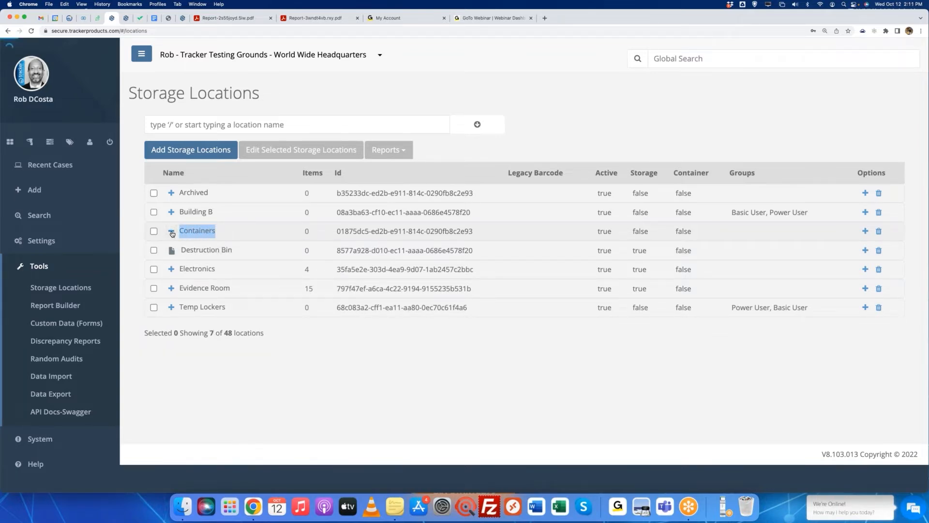
click(171, 231)
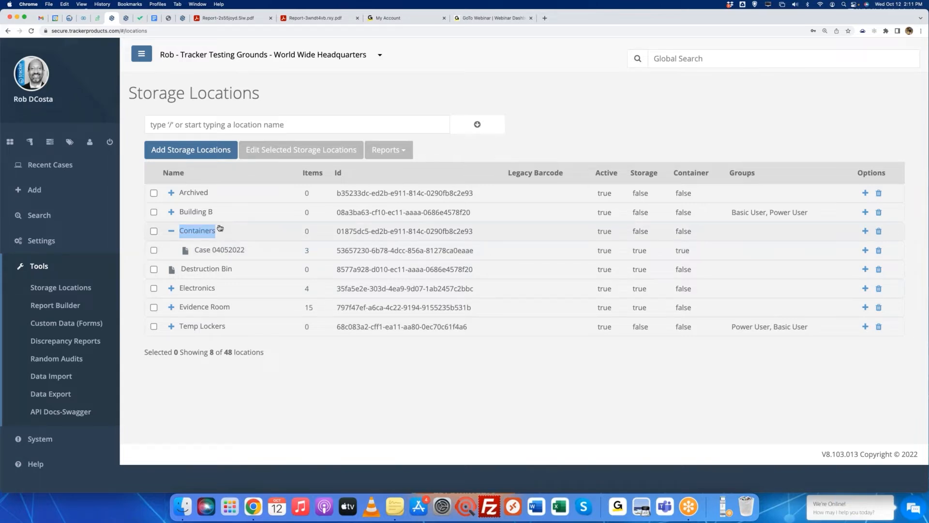
click(171, 231)
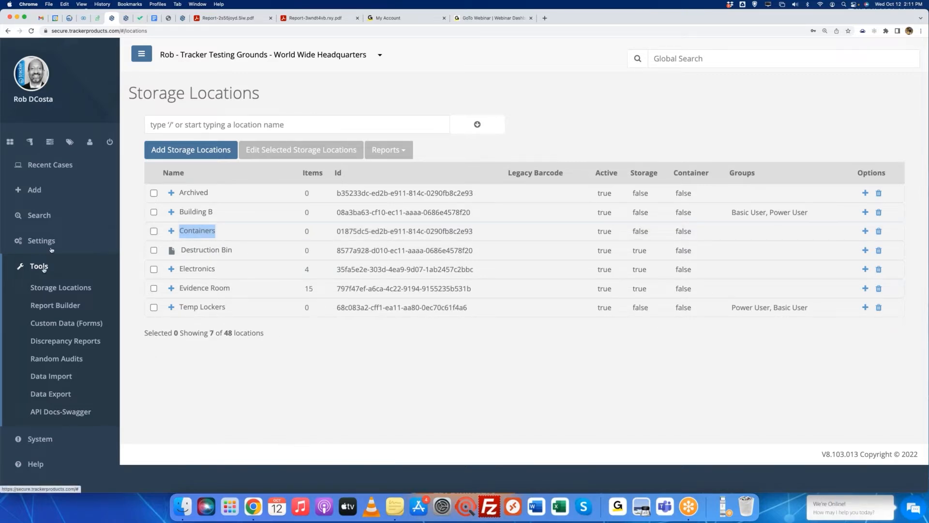
Step: Open recent case 03222022 and review its list of items
click(53, 194)
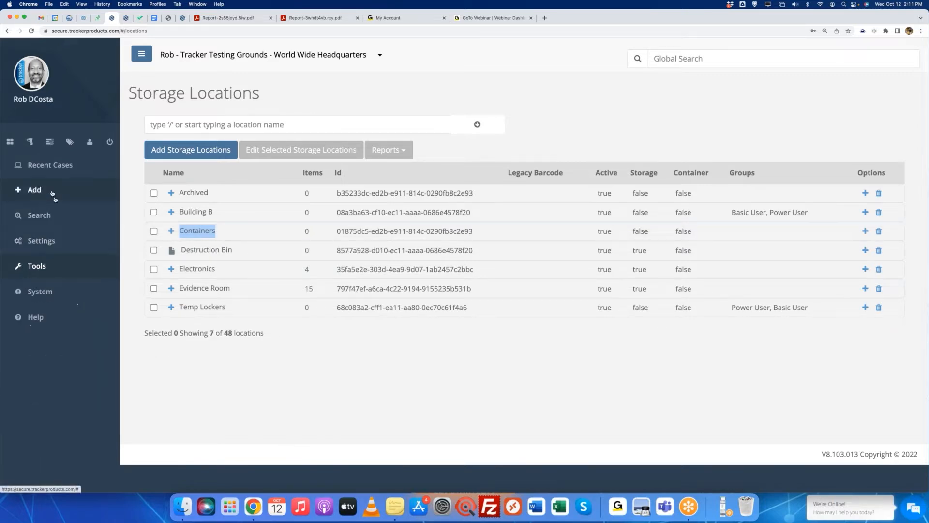
click(52, 167)
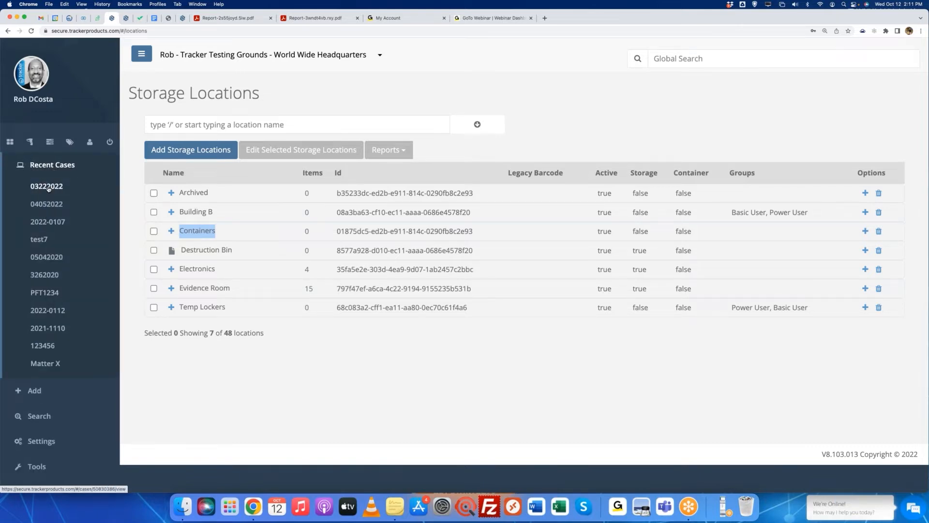
click(48, 189)
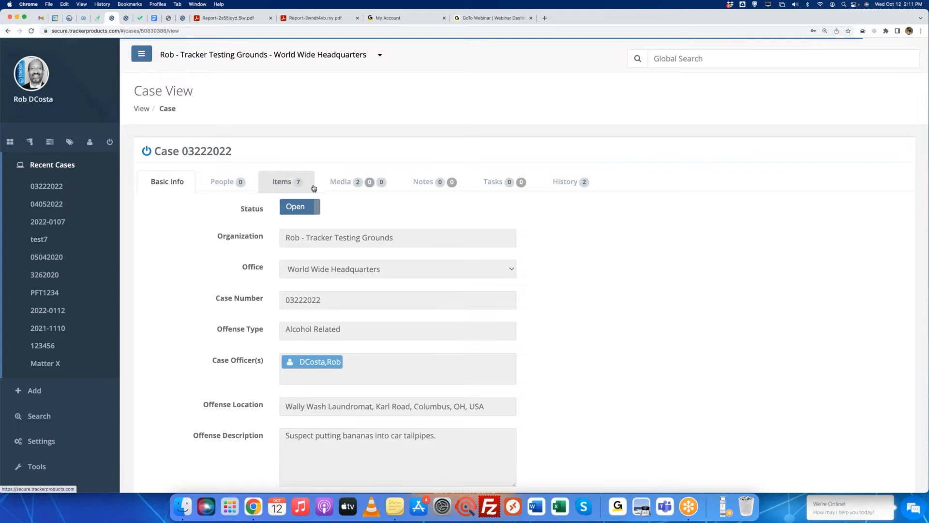
click(279, 182)
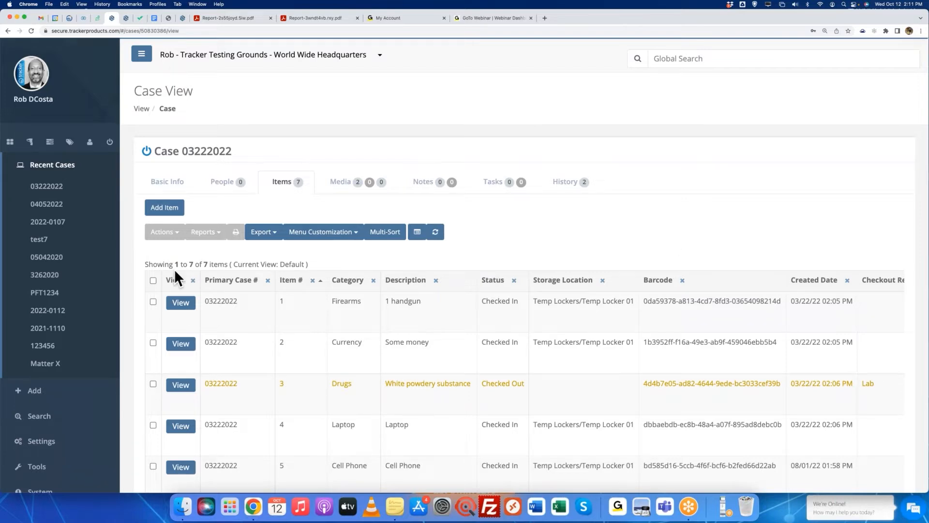
drag(146, 264, 322, 268)
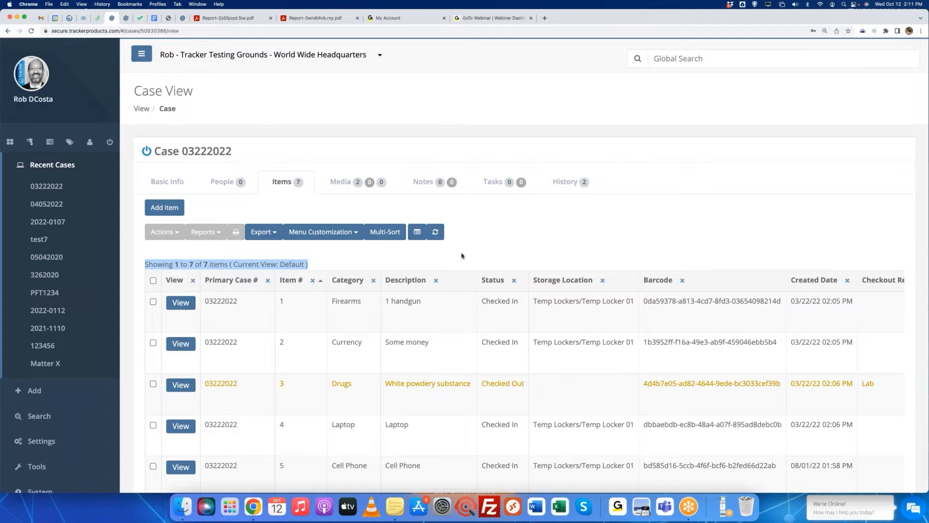
scroll(468, 258, down, 5)
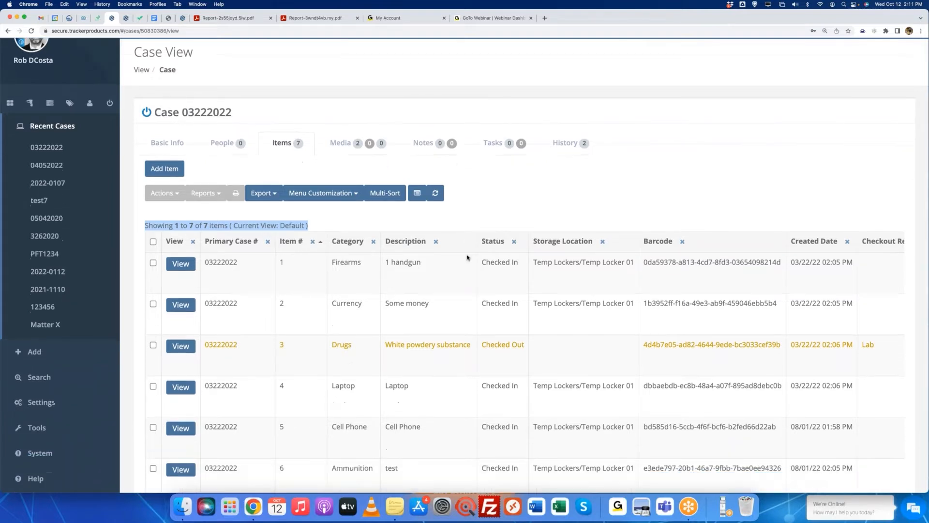
scroll(468, 257, up, 5)
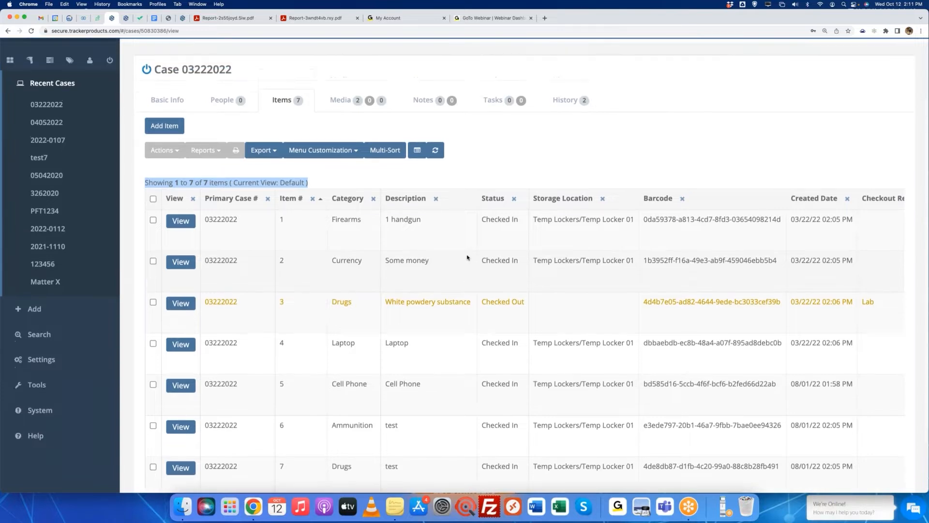
click(497, 248)
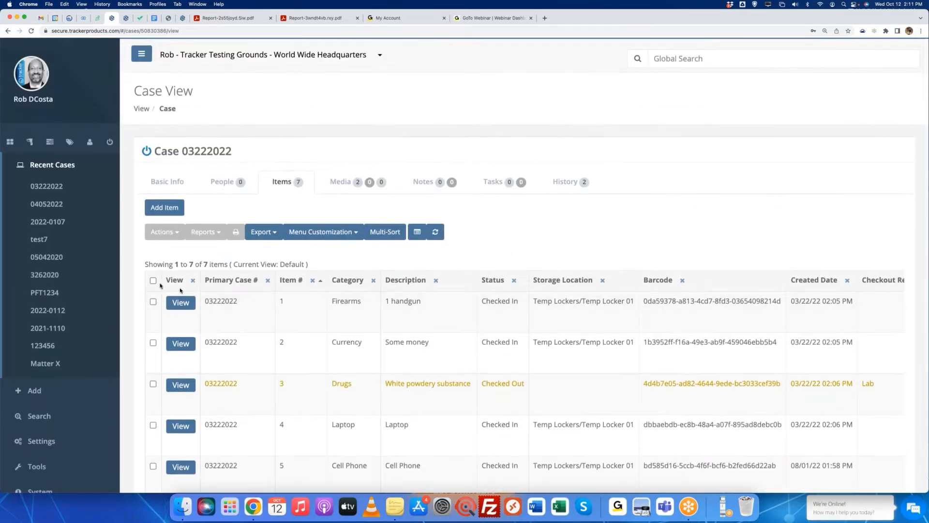
Step: Select all items of the case and try to add them to a container
click(153, 281)
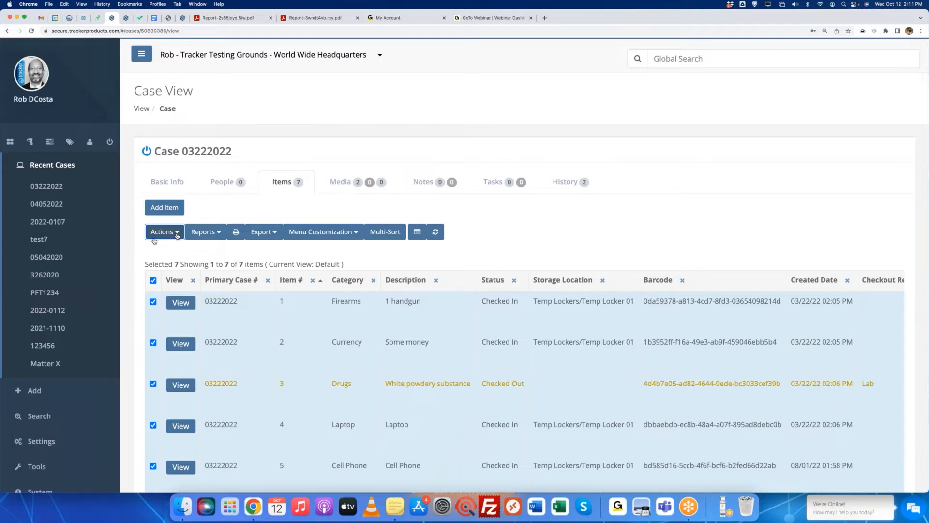
click(177, 235)
click(212, 336)
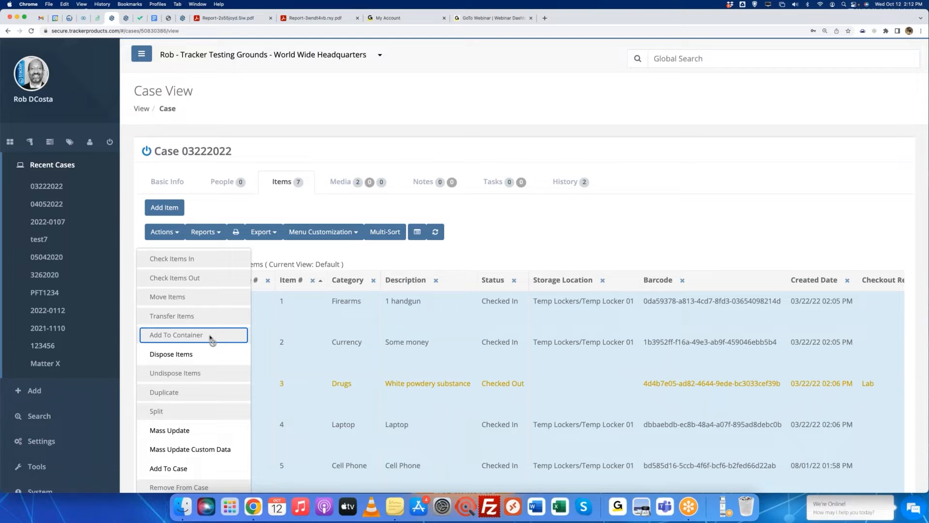
click(429, 389)
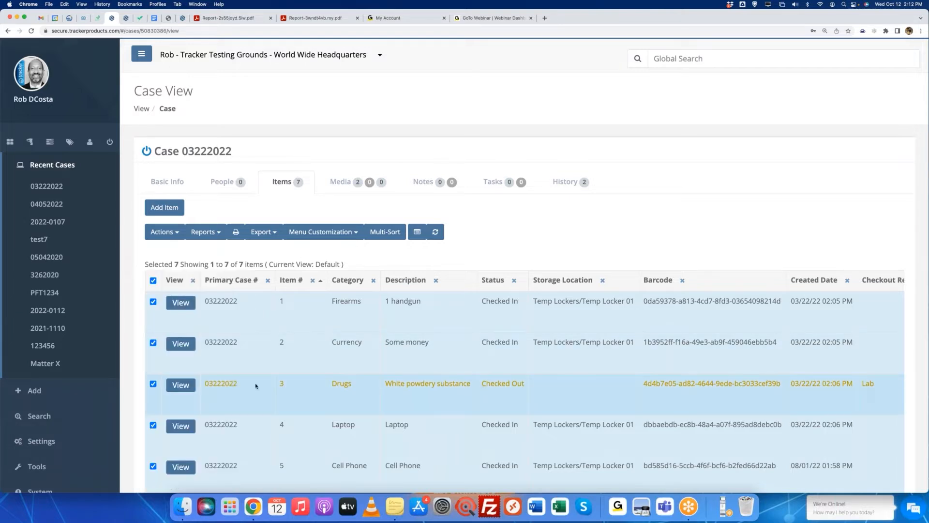
Step: Remove the checked-out item 3, White powdery substance, from the selection
click(153, 384)
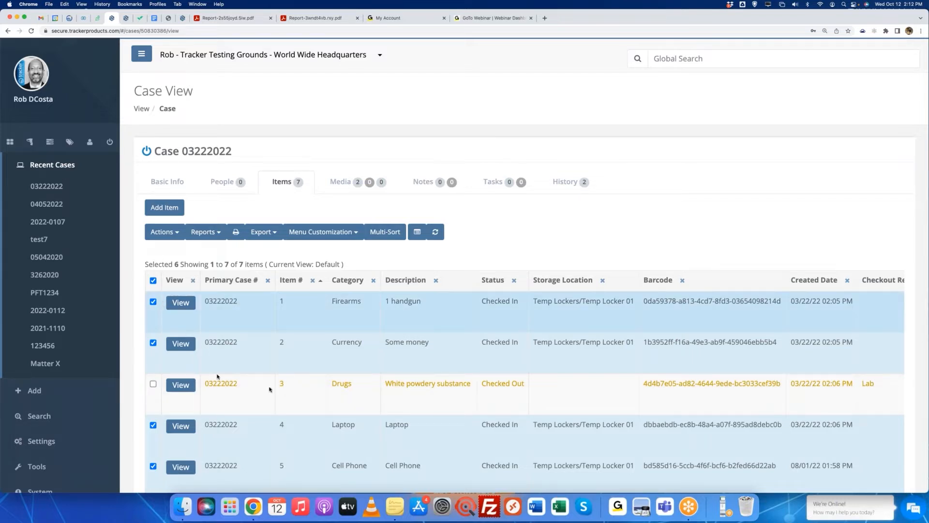
scroll(276, 467, down, 3)
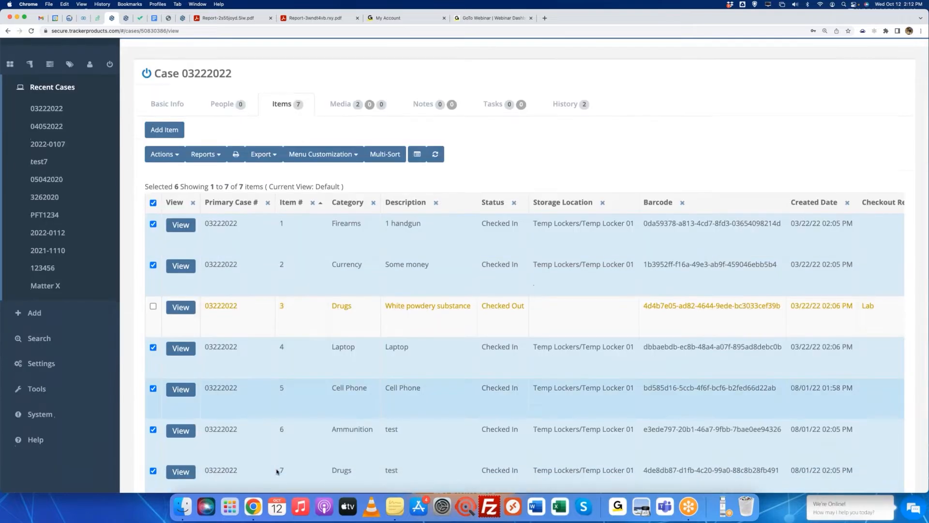
scroll(247, 315, up, 3)
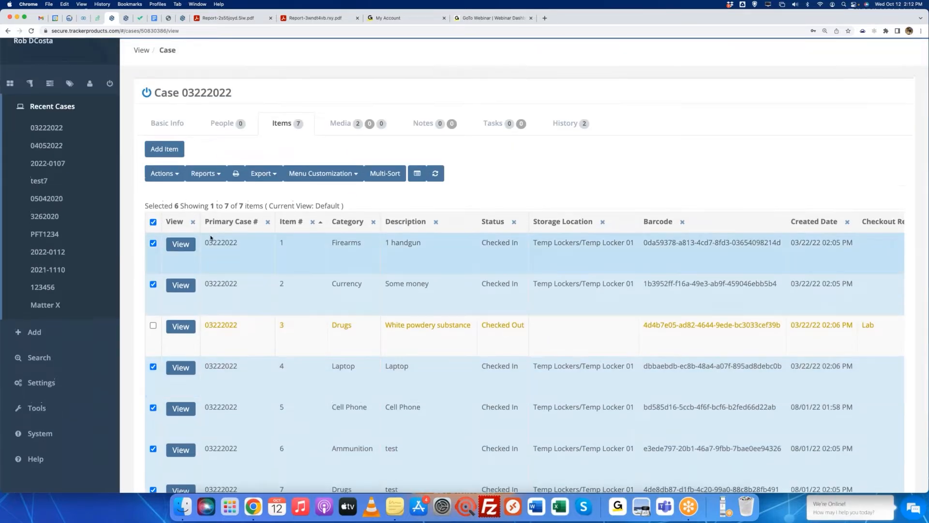
Step: Copy the case title "Case 03222022" from the case heading
drag(154, 92, 231, 93)
key(super+c)
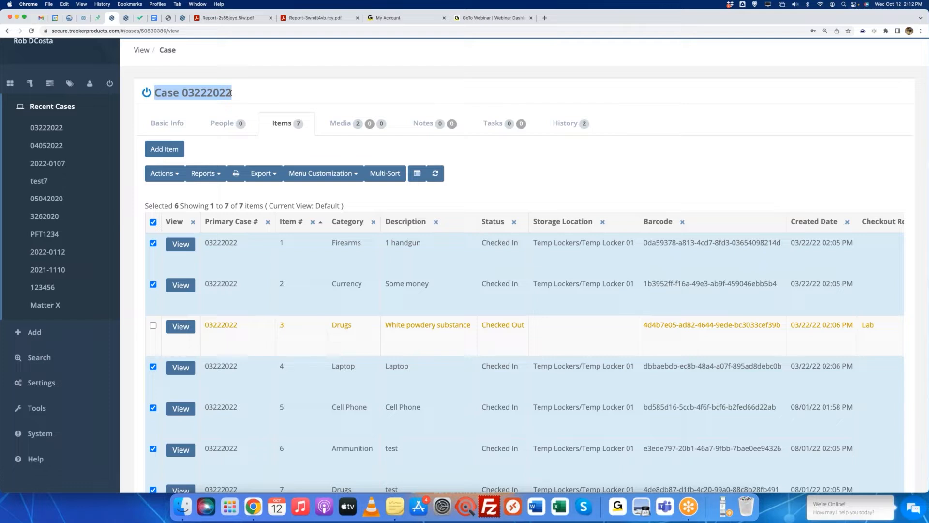
click(287, 95)
click(216, 178)
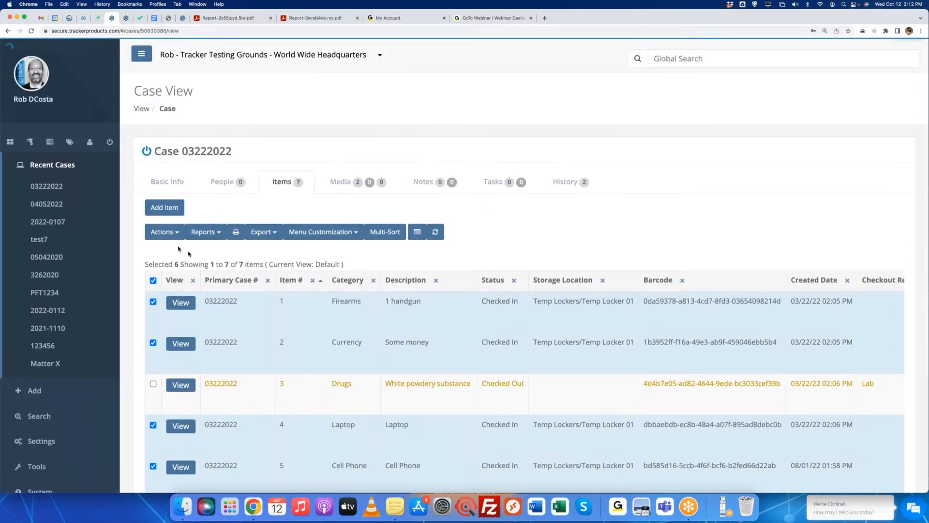
Step: Add the six selected items to a container named "Case 03222022" without a signature
click(172, 235)
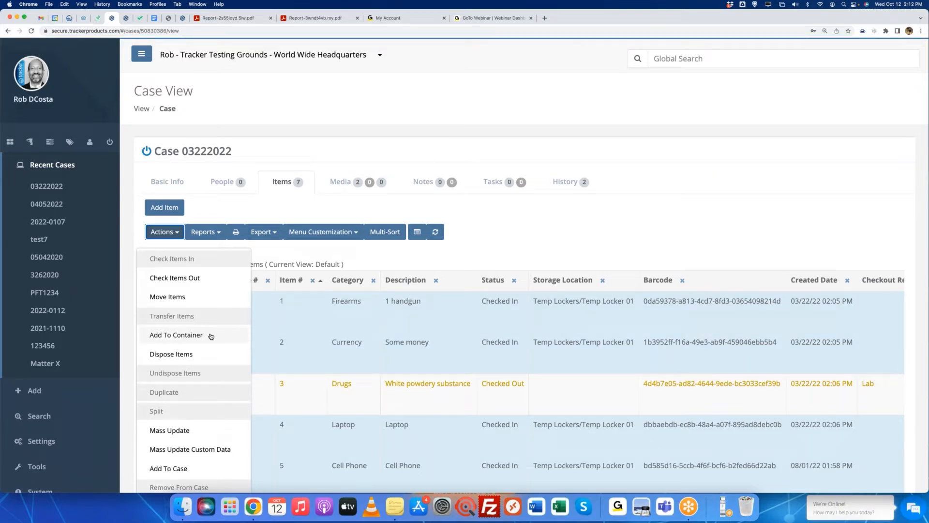
click(211, 336)
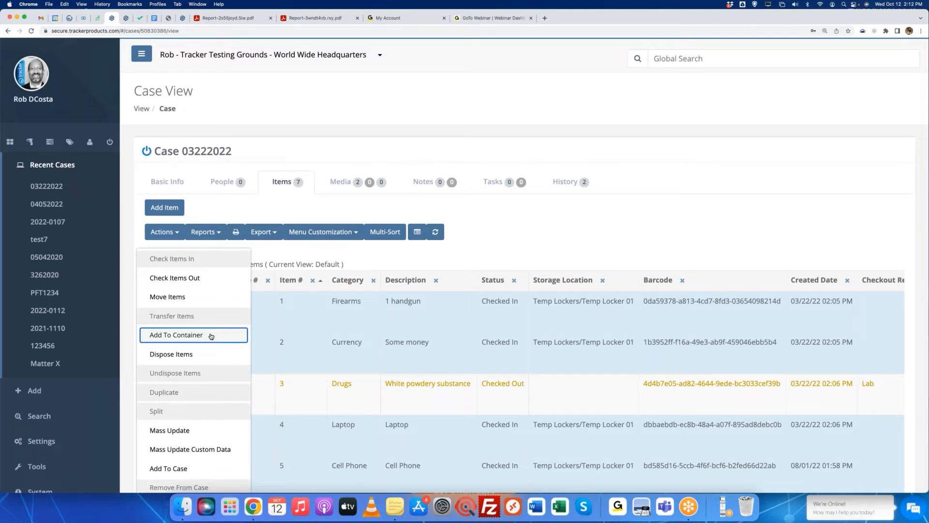
click(212, 336)
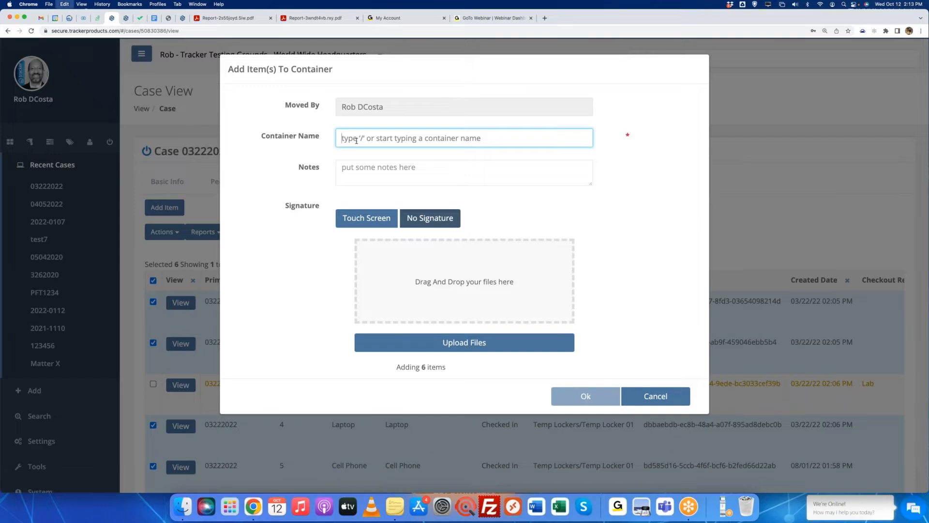
key(super+v)
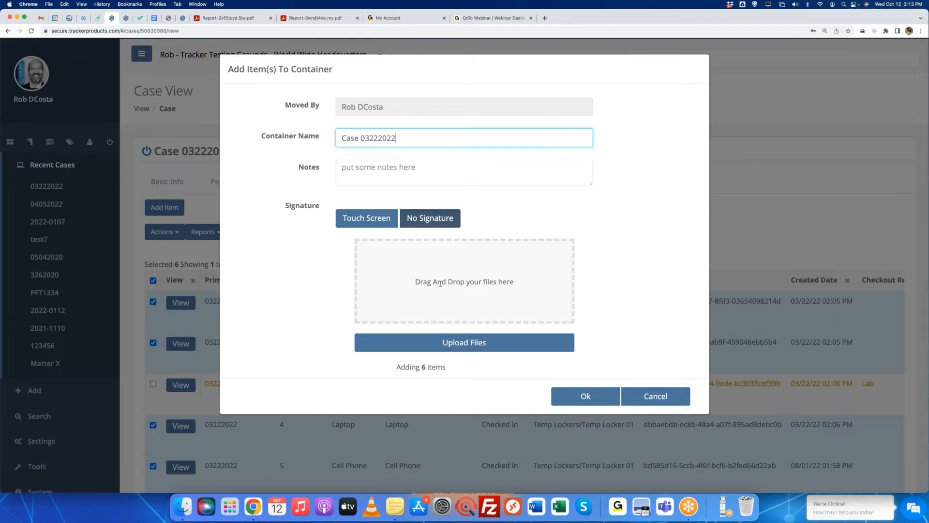
click(577, 399)
click(579, 399)
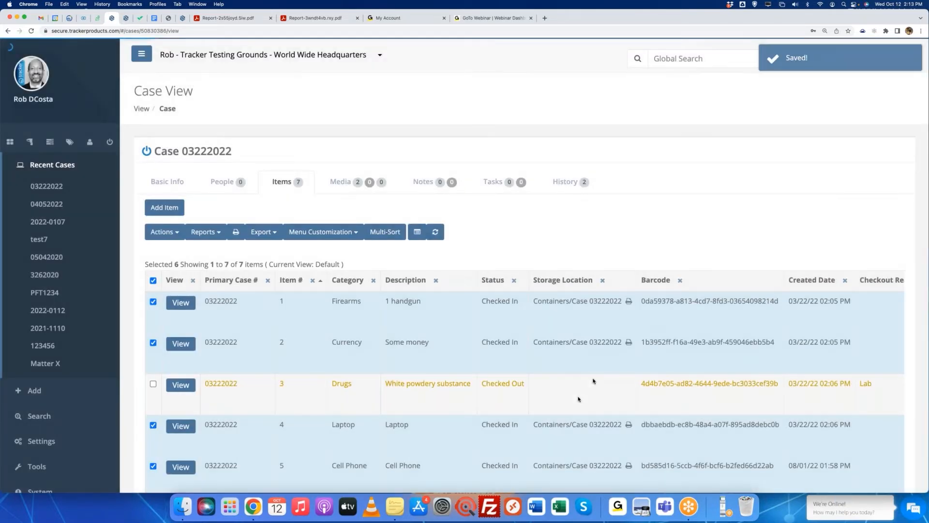
Step: Check the items' new storage location and examine the Case 03222022 container under Containers in the storage locations list
scroll(580, 387, down, 3)
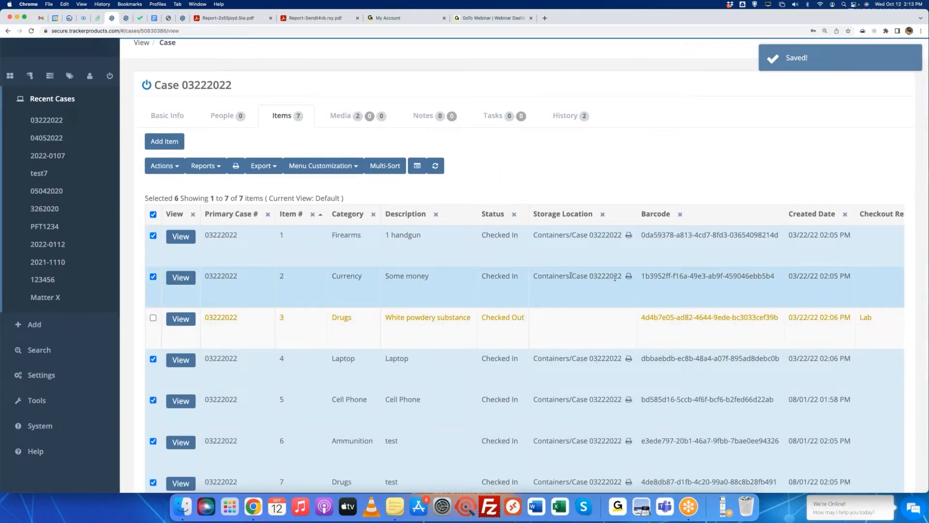
drag(533, 276, 623, 277)
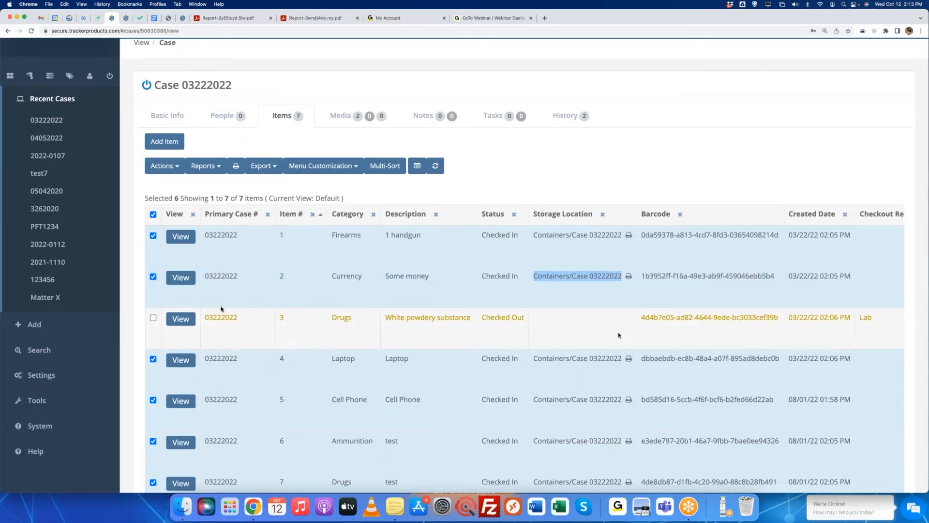
click(36, 400)
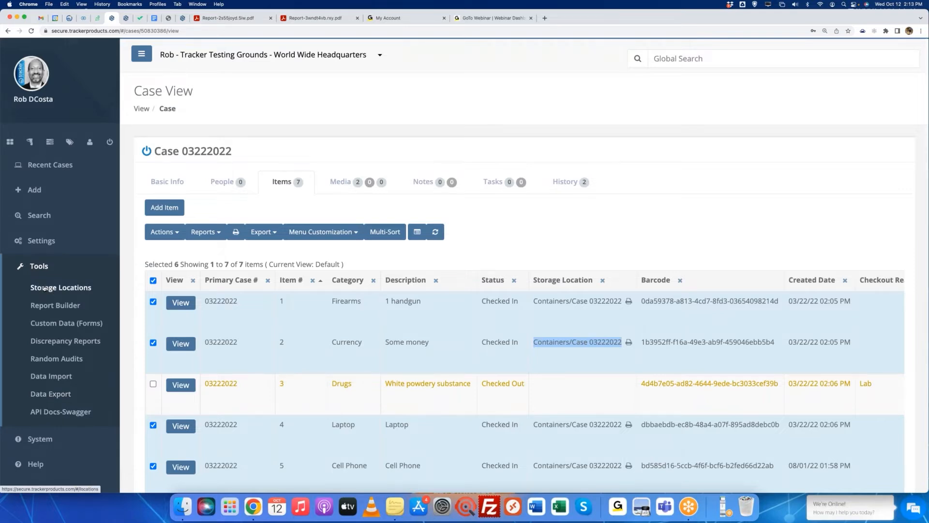
click(44, 288)
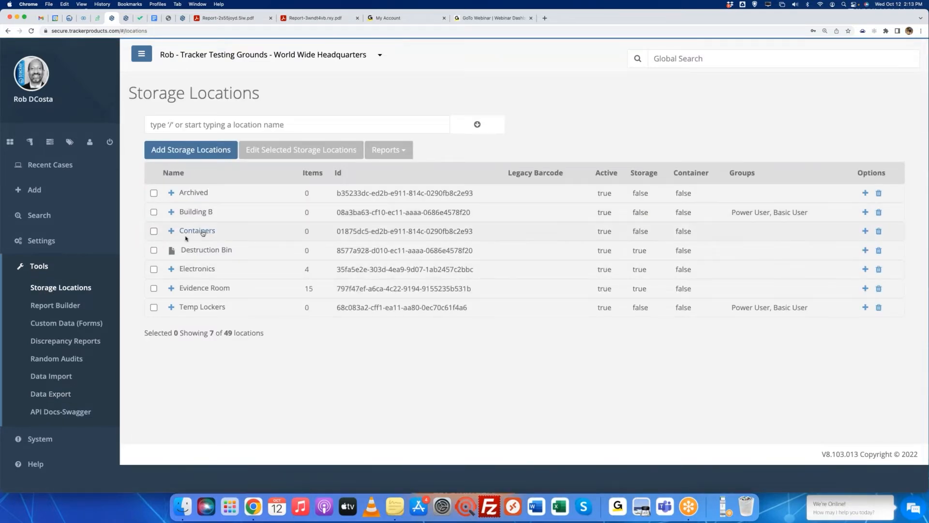
click(171, 231)
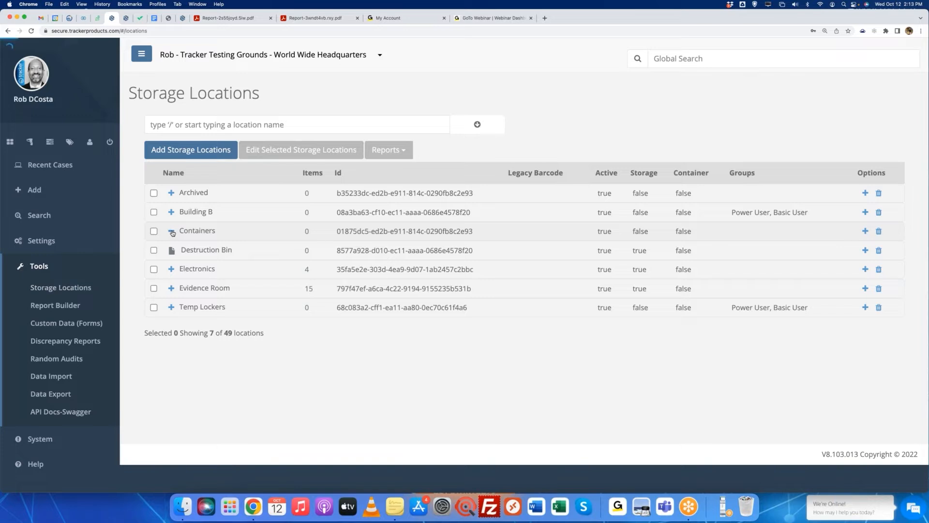
drag(246, 251, 196, 256)
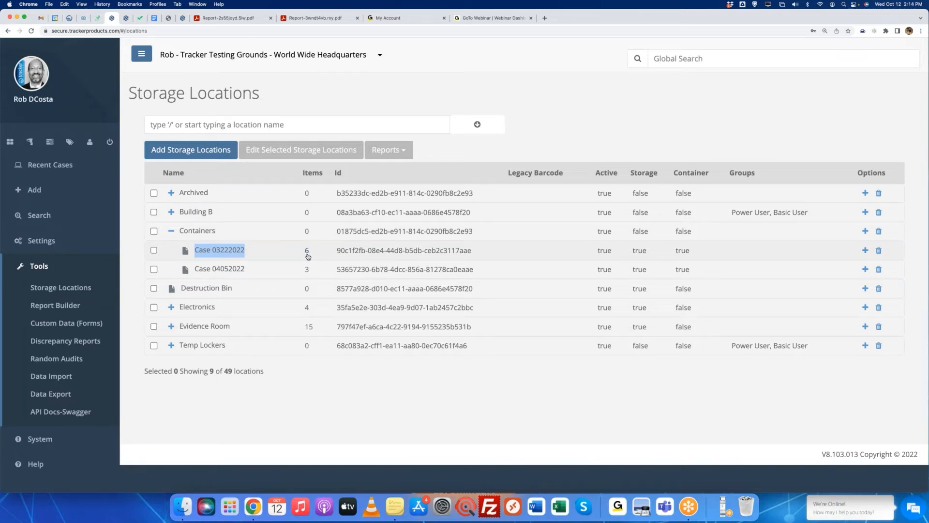
Step: Reopen recent case 03222022 and select all its items except item 3, White powdery substance
click(53, 165)
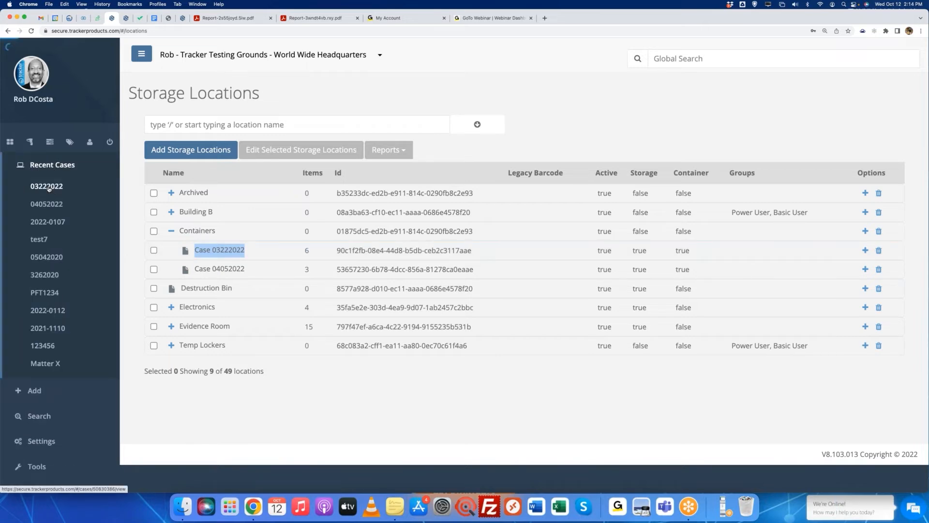
click(49, 188)
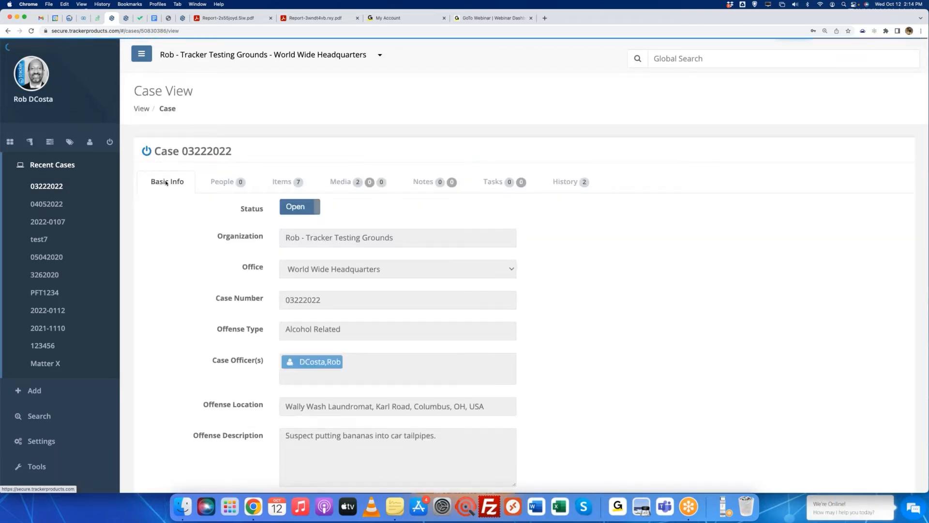
click(277, 188)
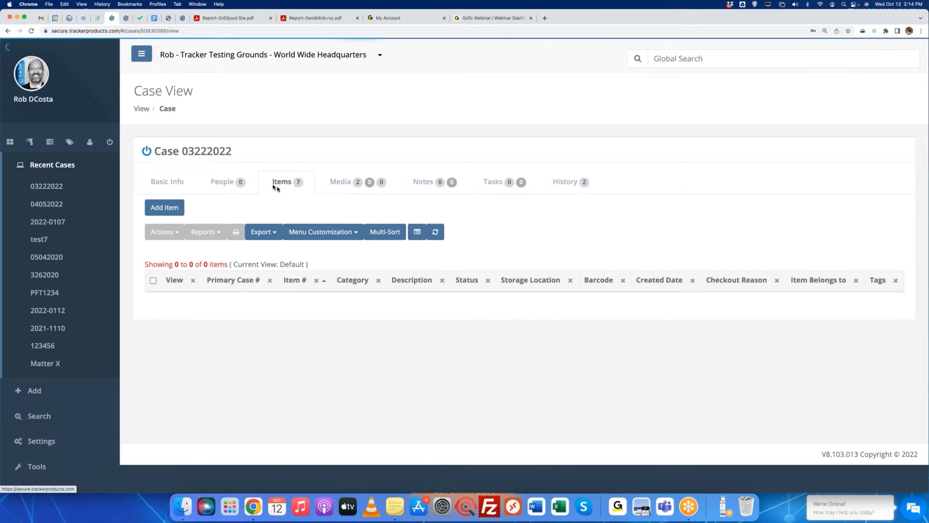
click(153, 280)
click(153, 384)
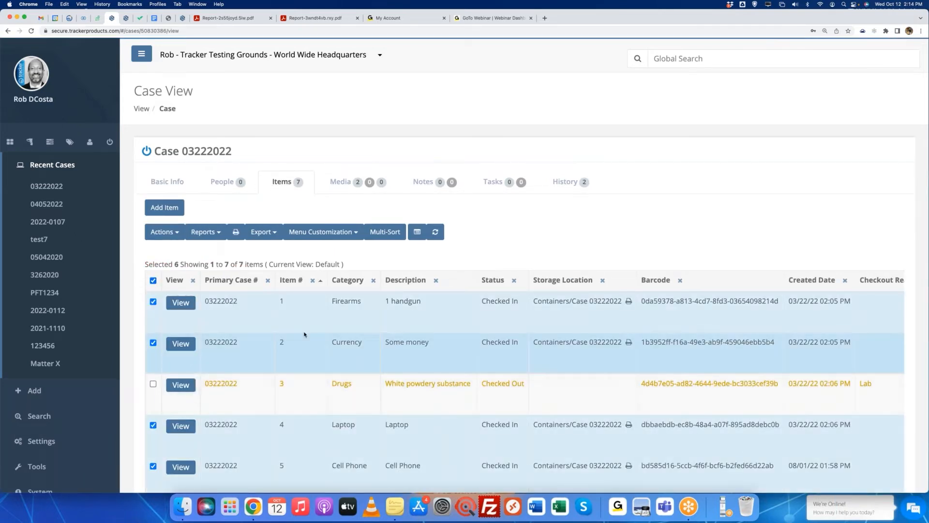
scroll(707, 215, down, 5)
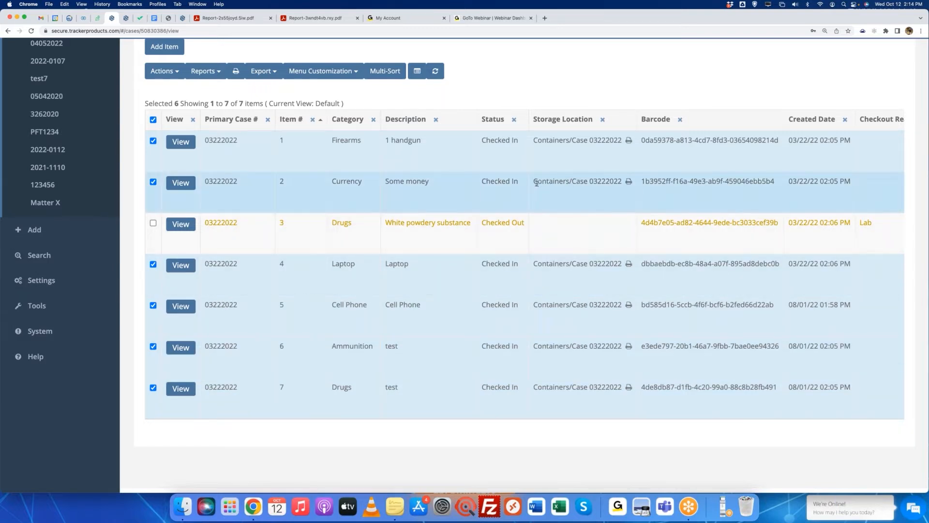
drag(534, 182, 620, 182)
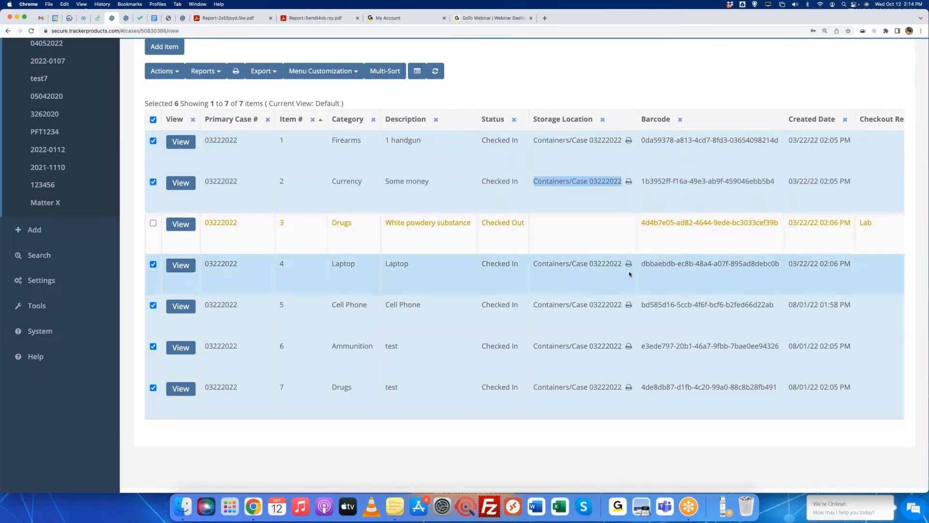
click(620, 425)
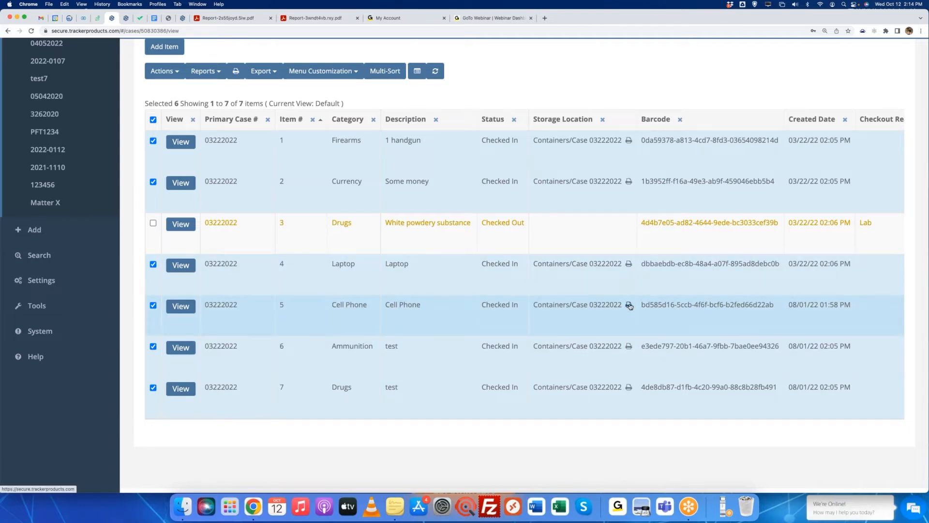
Step: Preview the label of the Case 03222022 container, copy its barcode and close the preview without printing
click(630, 306)
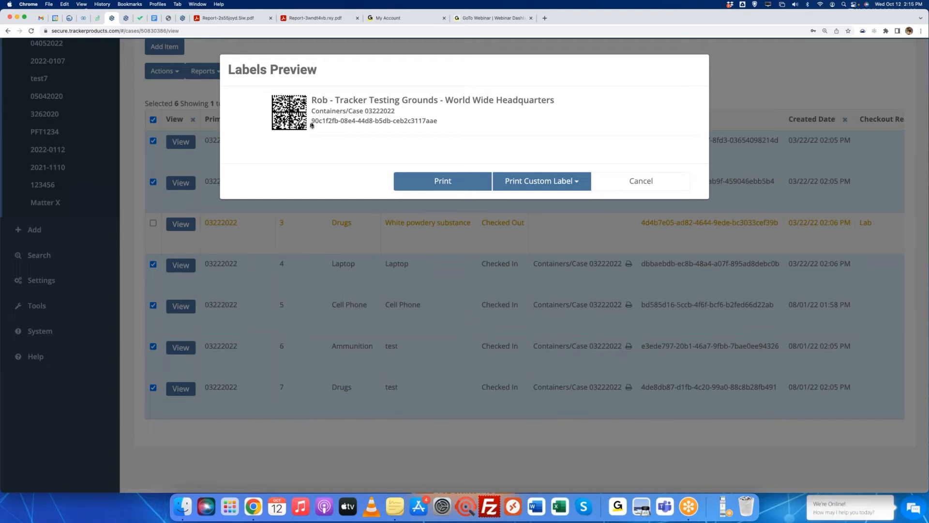
drag(311, 125, 439, 123)
key(super+c)
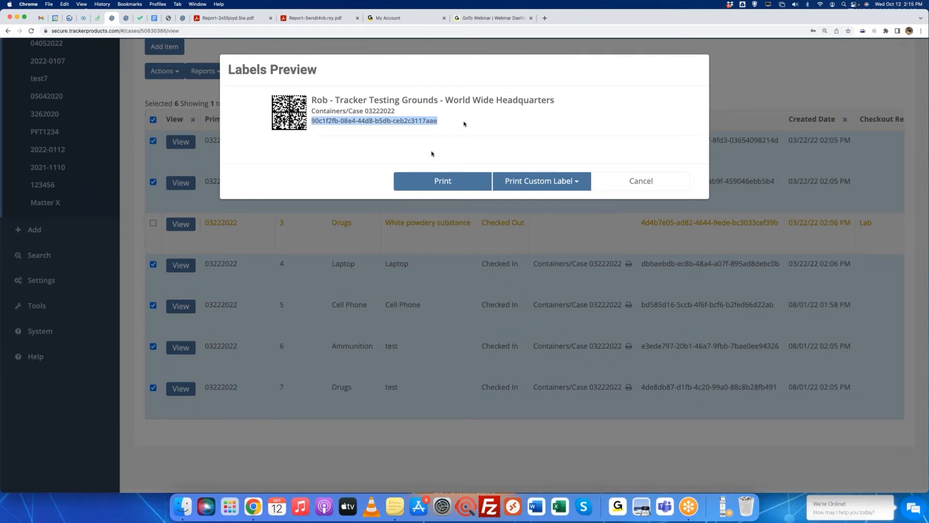
click(349, 139)
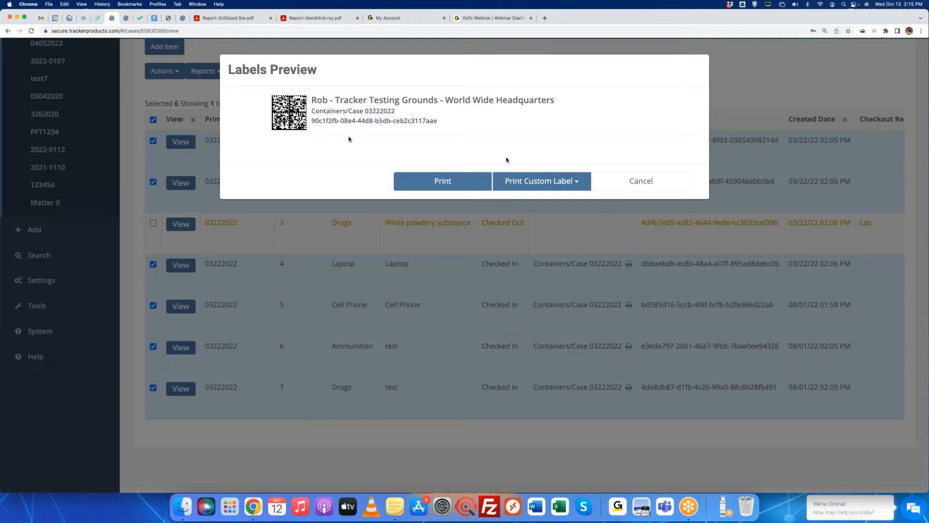
click(620, 183)
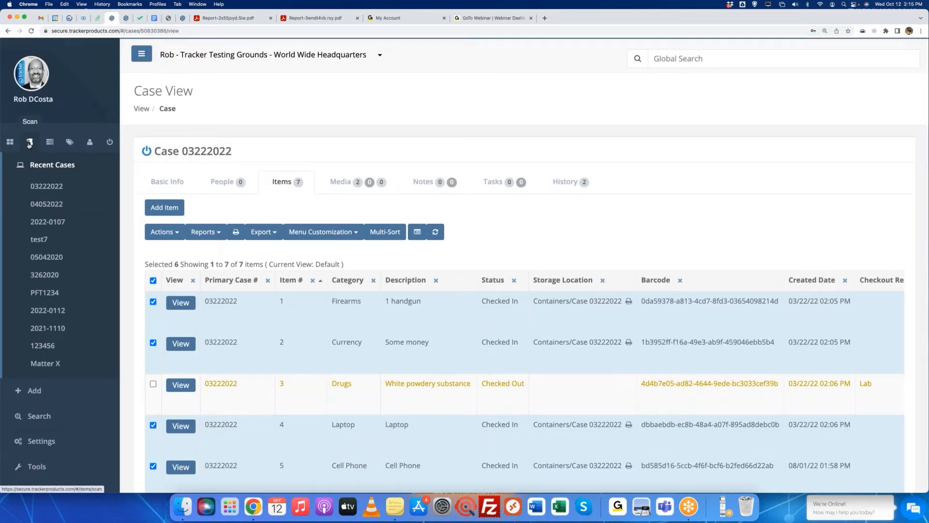
Step: Scan the copied container barcode on the Scan page and show the scanned containers
click(29, 142)
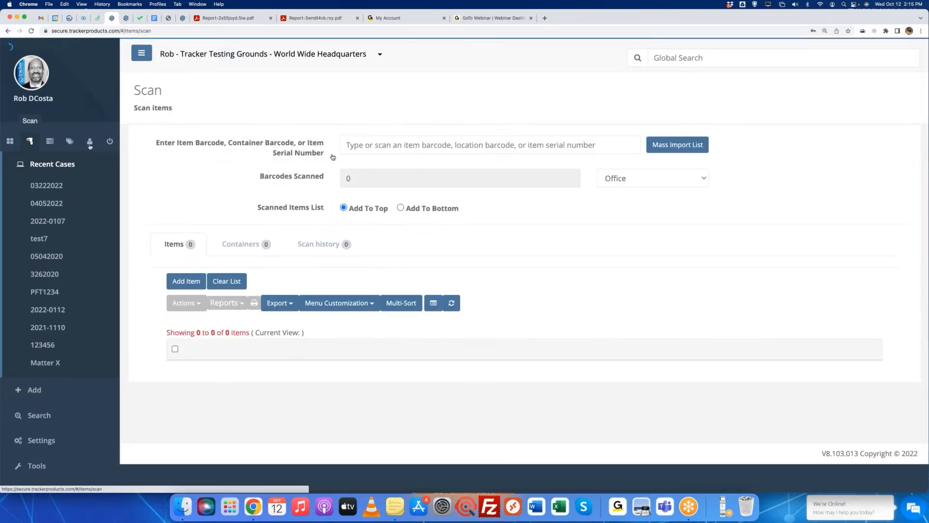
click(361, 145)
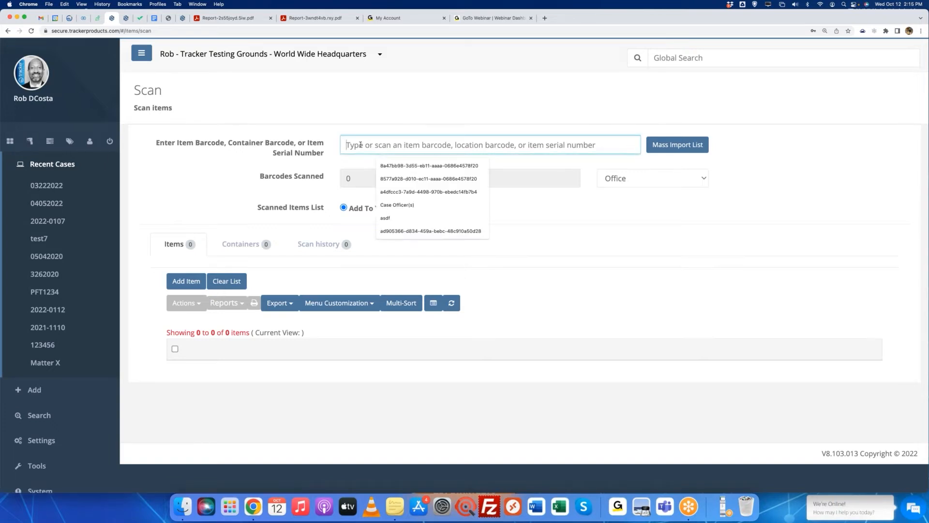
key(super+v)
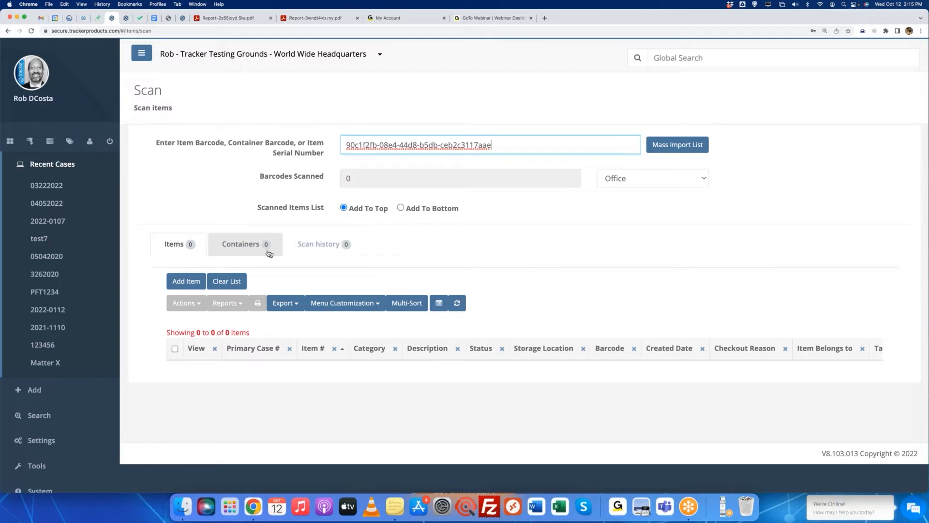
key(Return)
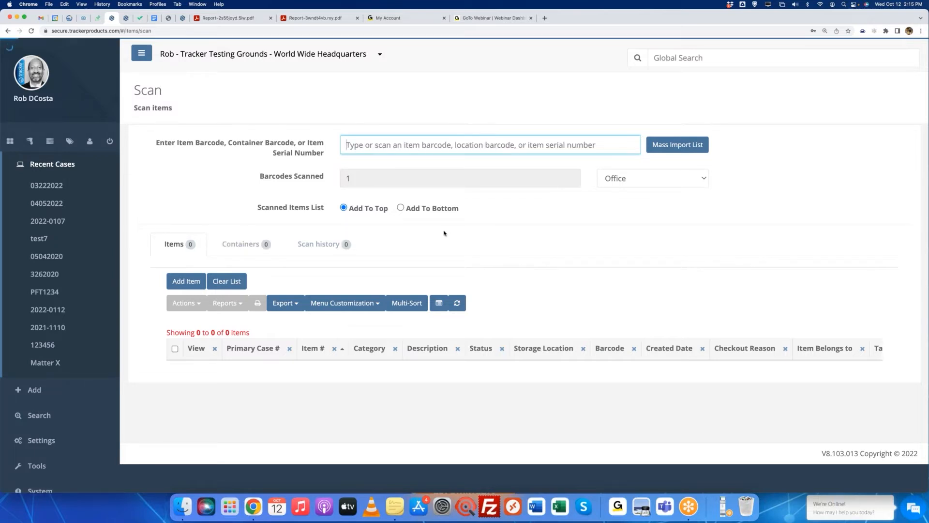
click(243, 252)
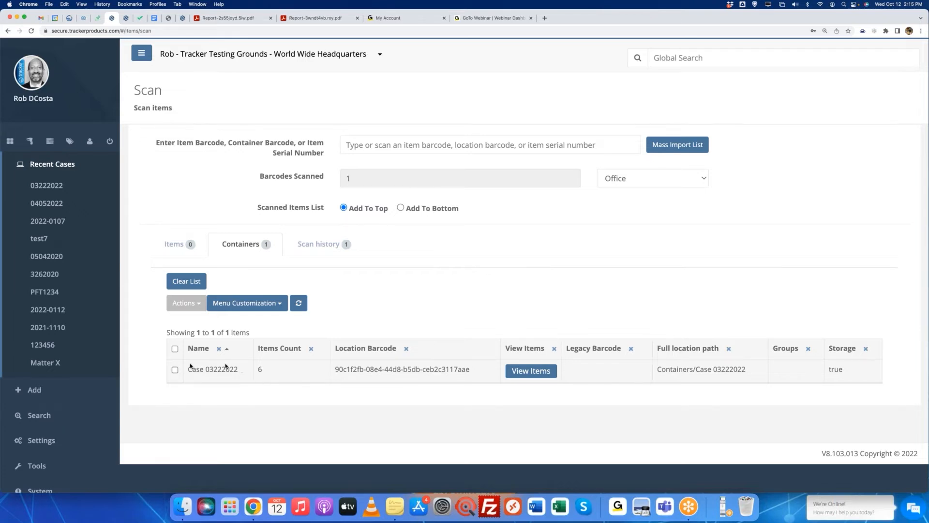
Step: View the items inside the scanned Case 03222022 container, examine their storage location path, and return to the Scan page
click(532, 371)
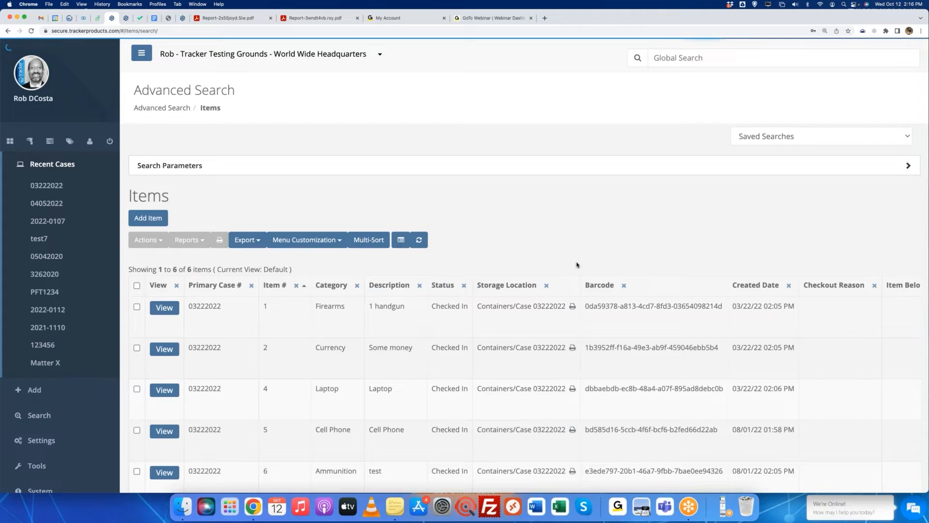
scroll(576, 265, down, 3)
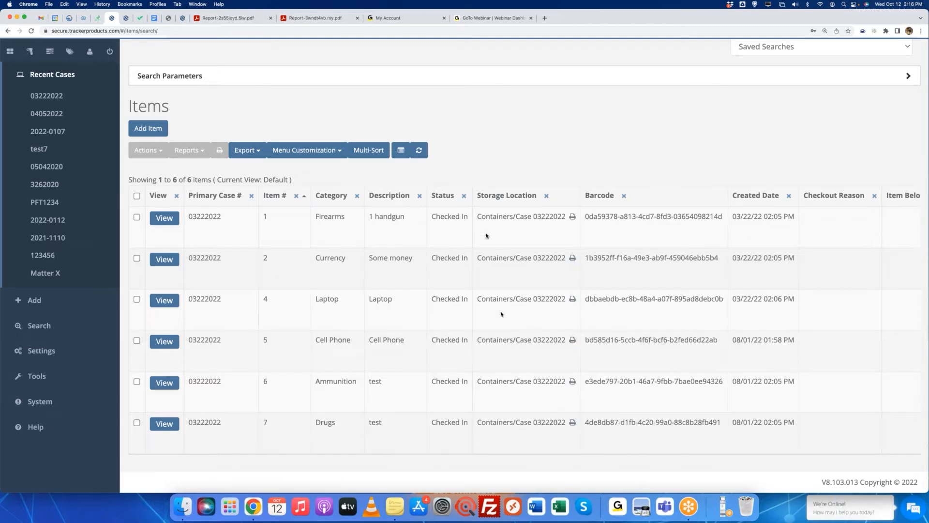
drag(478, 218, 566, 217)
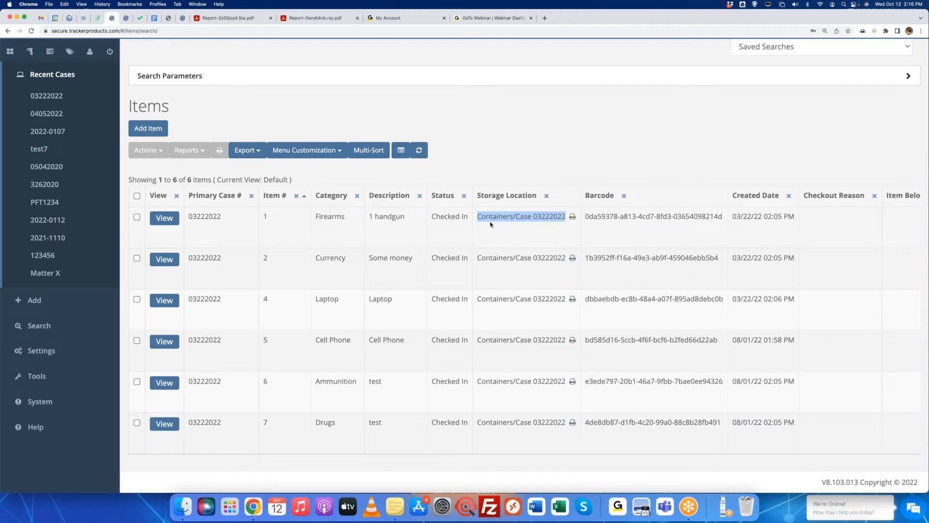
drag(516, 217, 567, 217)
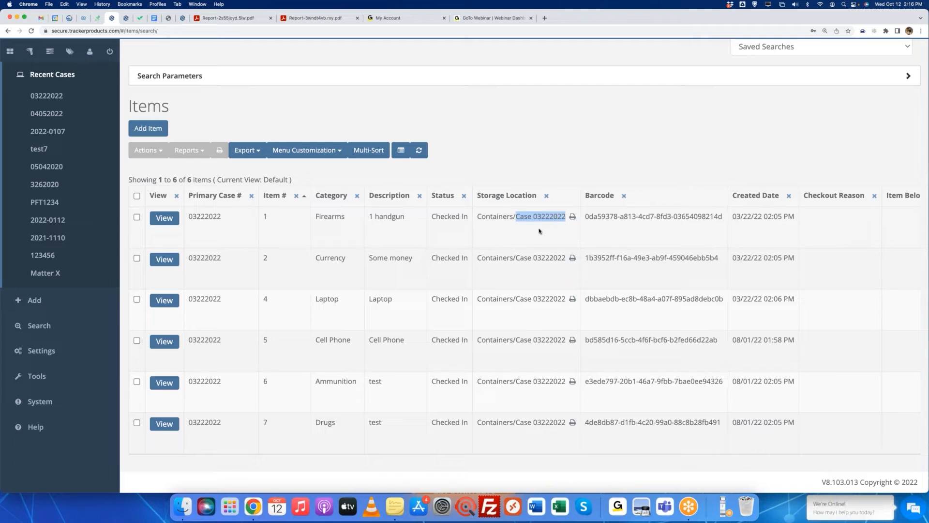
drag(478, 218, 515, 218)
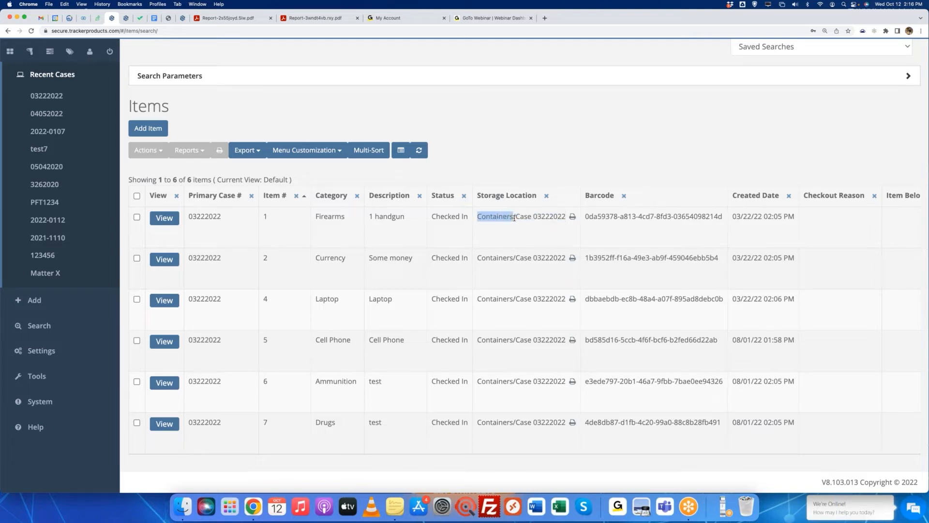
click(548, 167)
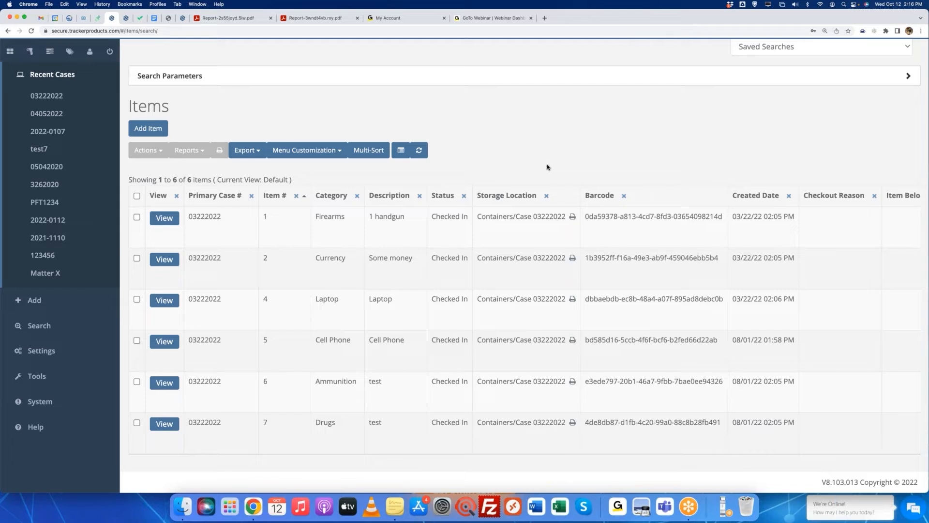
scroll(561, 161, up, 3)
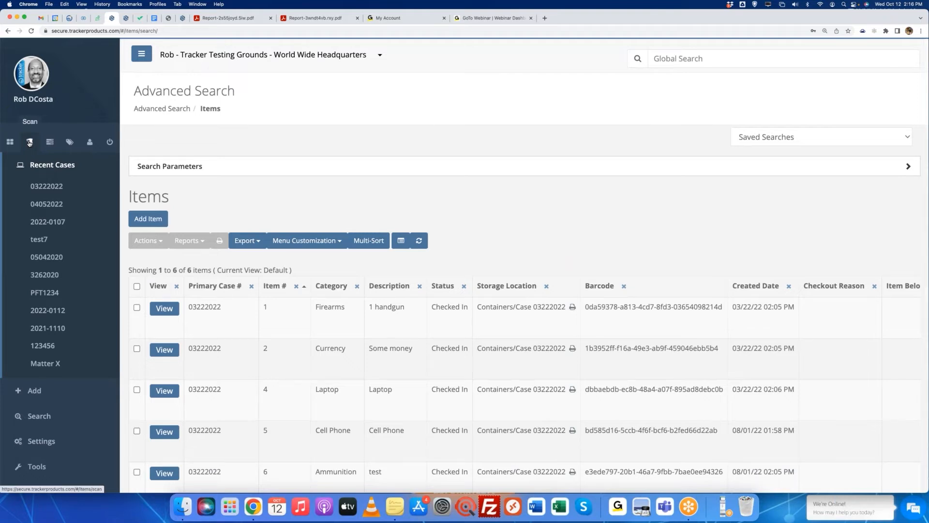
click(29, 143)
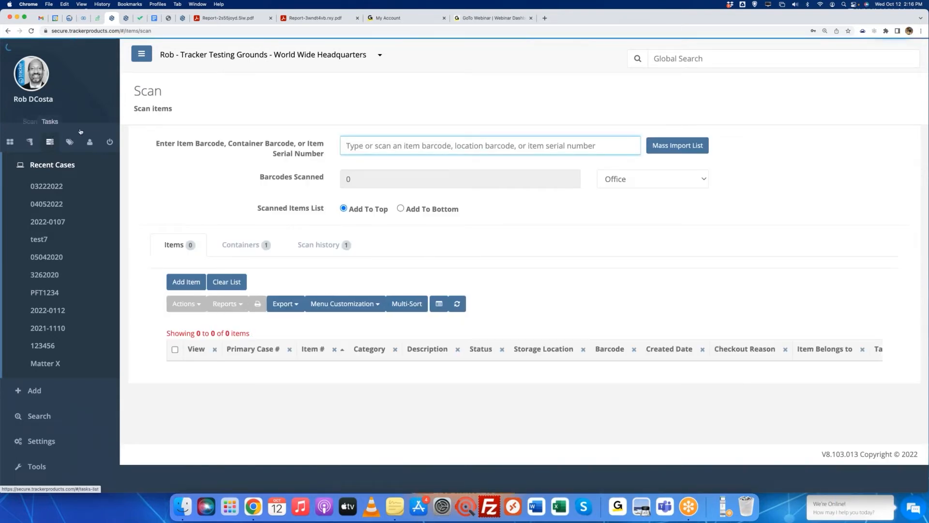
Step: Move the scanned Case 03222022 container to Building B/Shelving Unit A/SUA-ShelfA in the World Wide Headquarters office and save the move
click(235, 247)
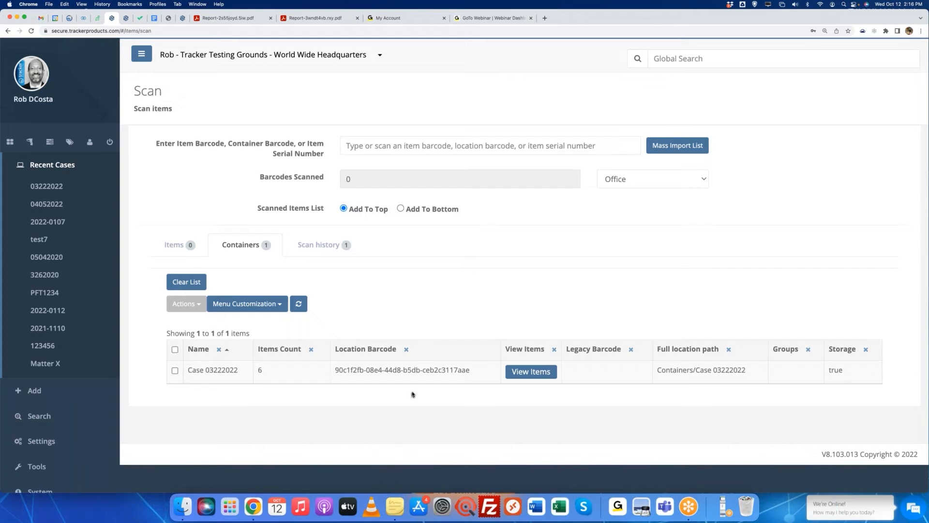
click(175, 371)
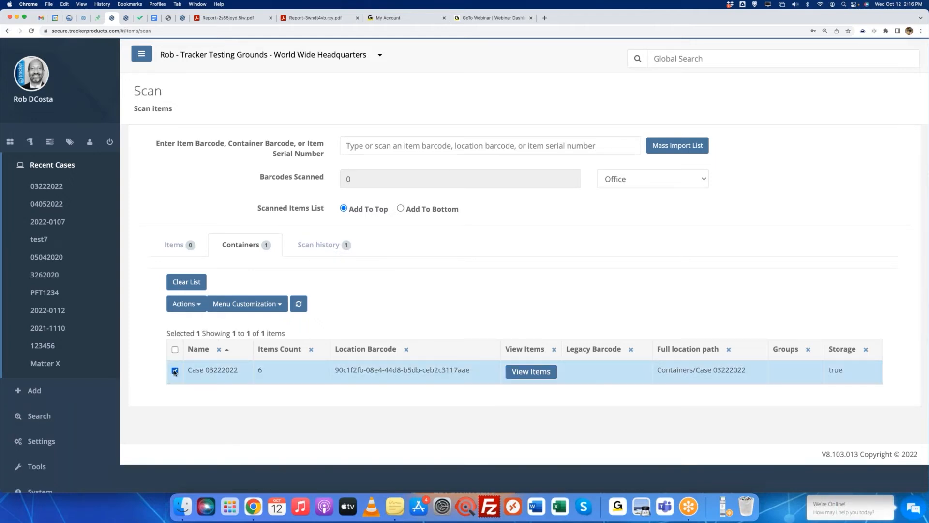
click(195, 307)
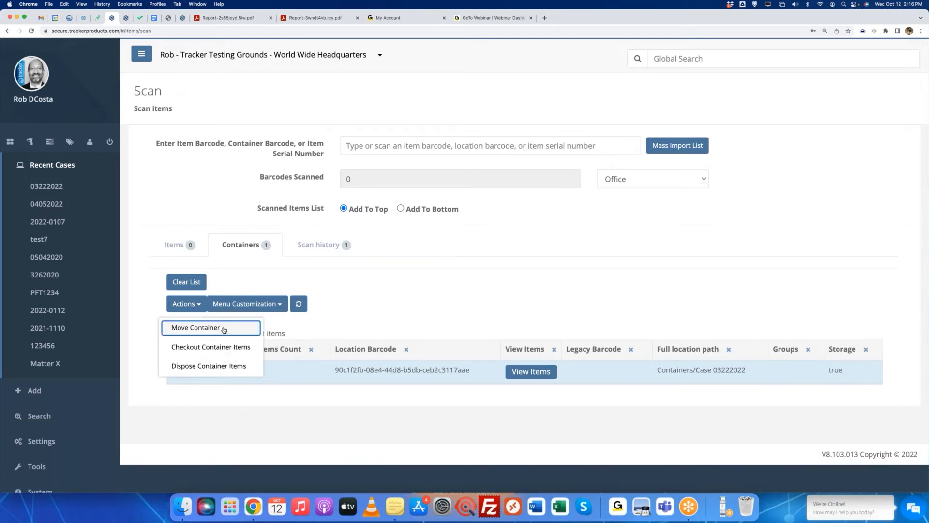
click(223, 330)
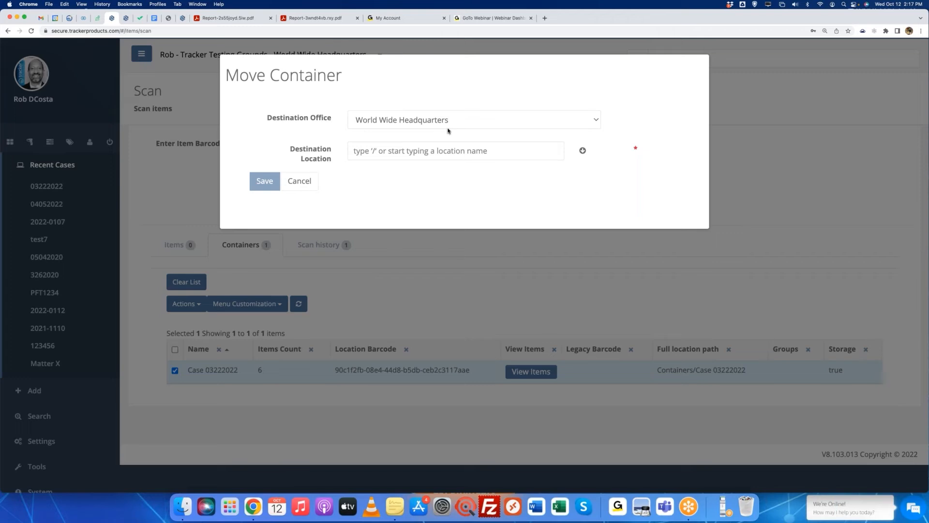
click(583, 151)
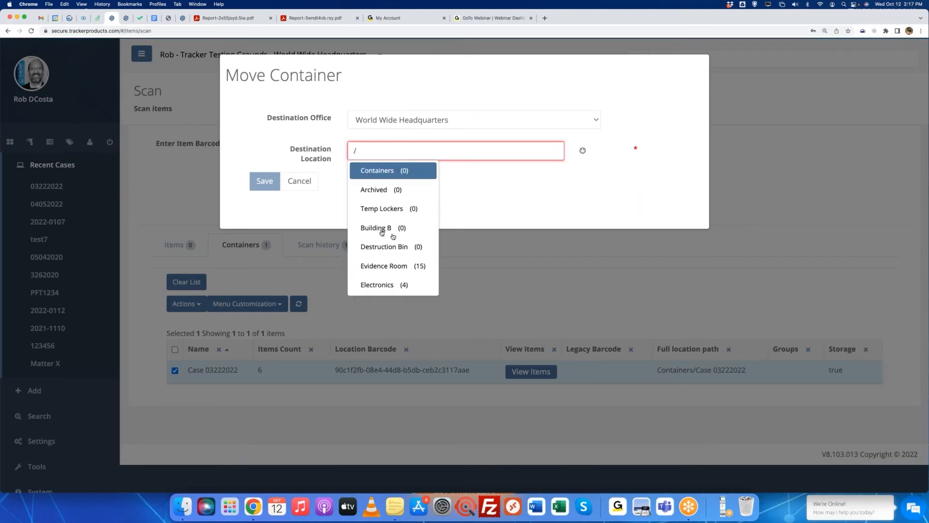
click(381, 227)
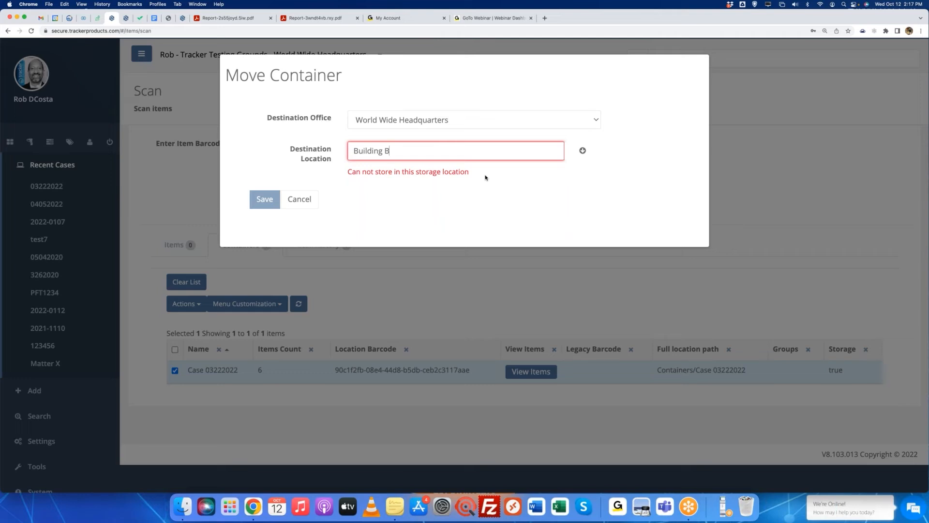
click(583, 152)
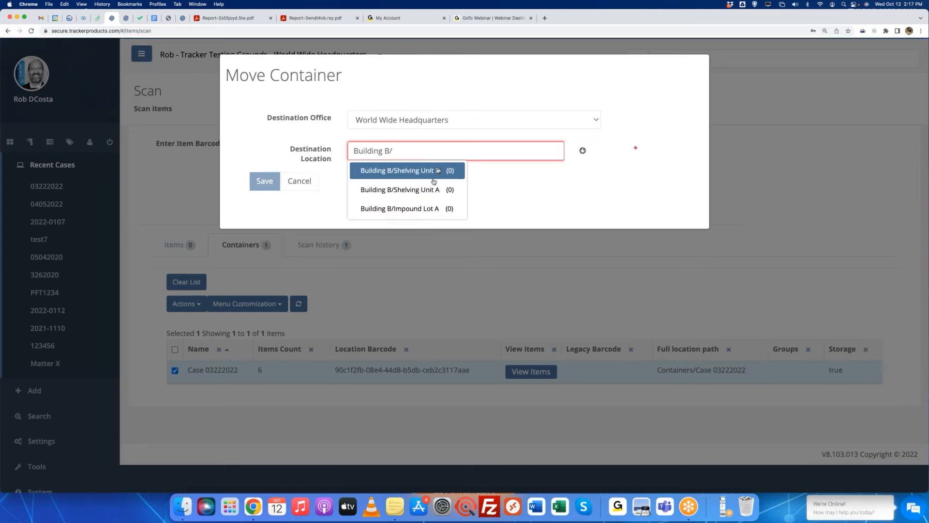
click(408, 191)
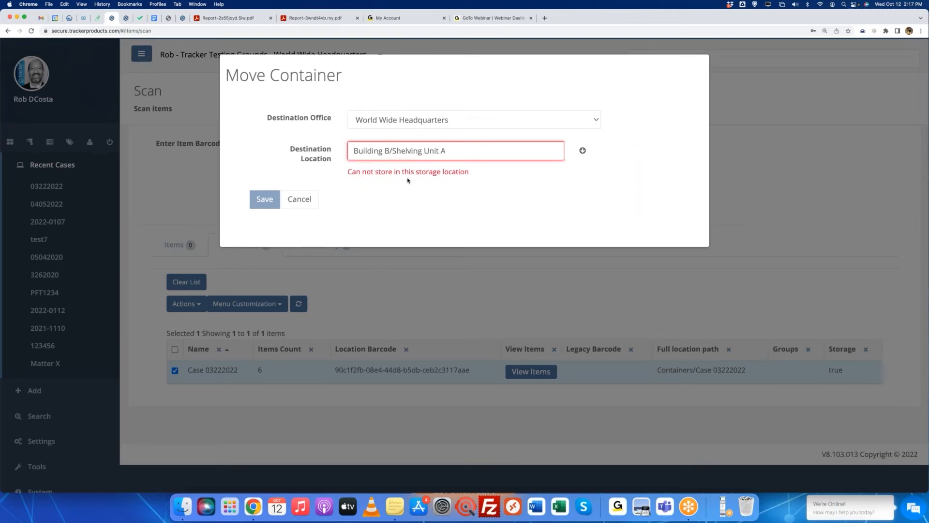
click(583, 152)
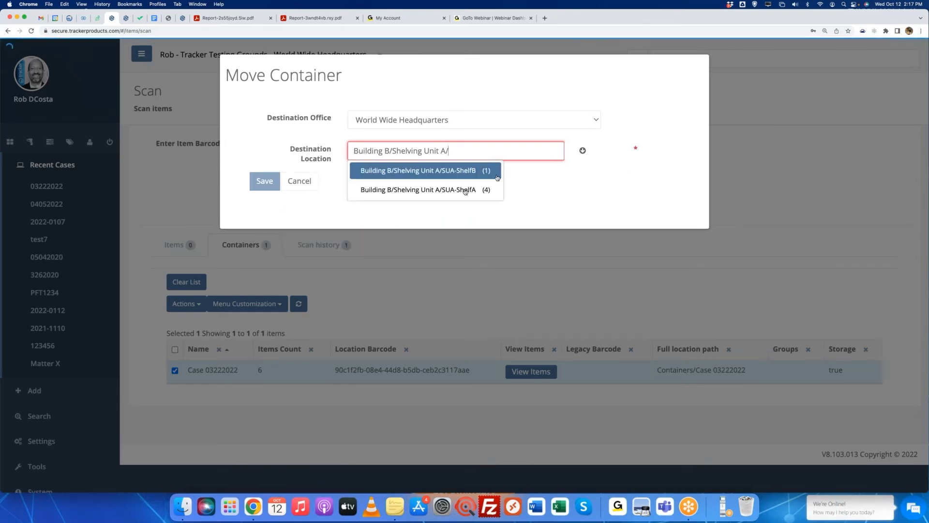
click(446, 190)
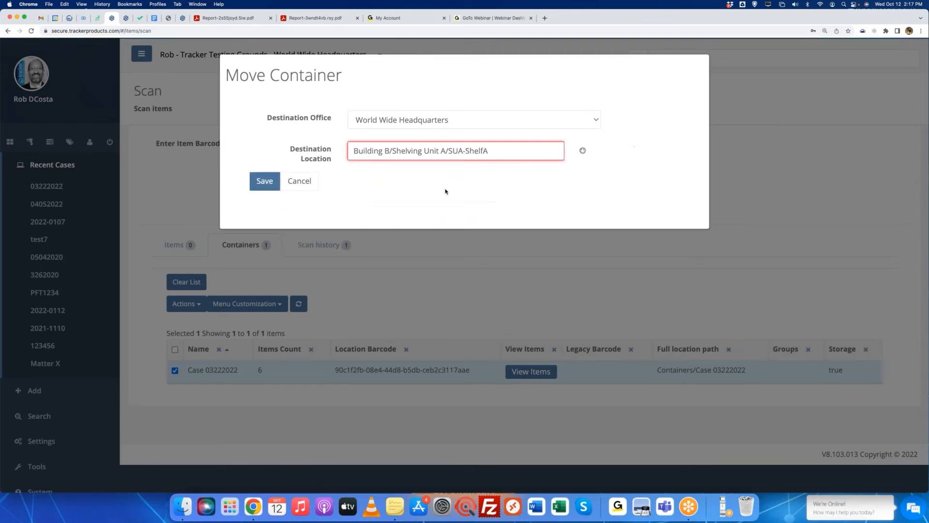
click(260, 182)
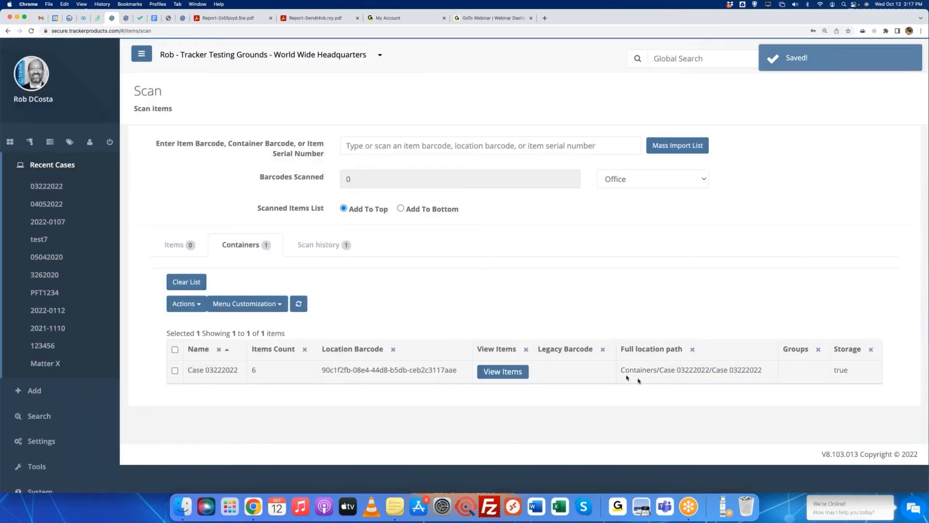
Step: Open case 03222022's items, examine their storage location path, preview the container's label and close the preview without printing
click(43, 189)
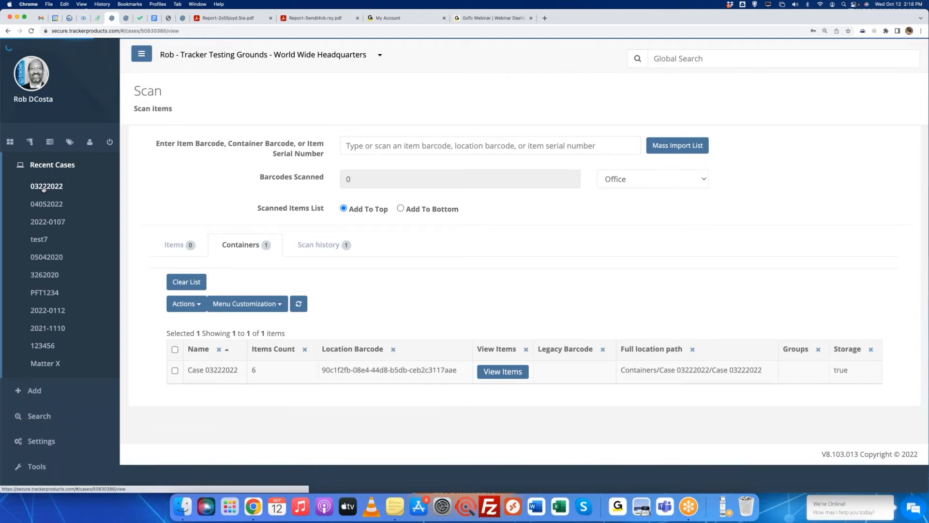
click(282, 185)
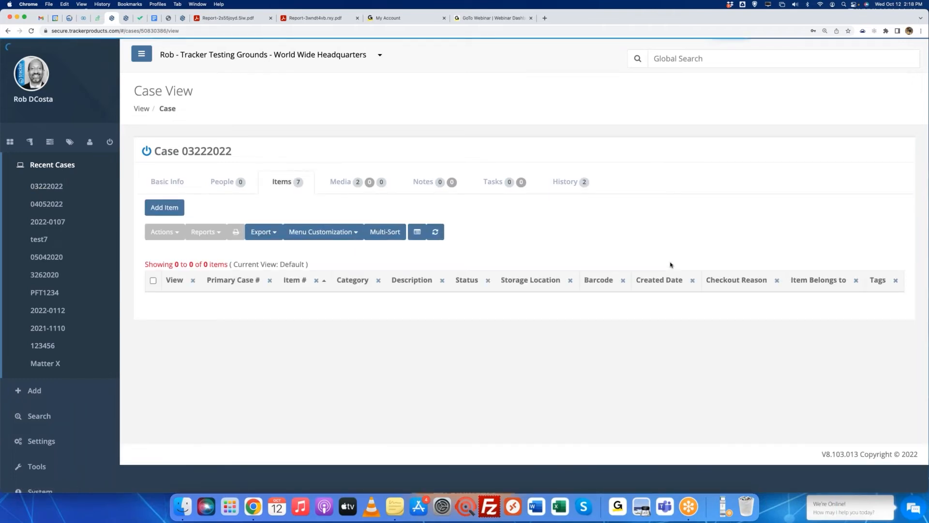
scroll(671, 263, down, 3)
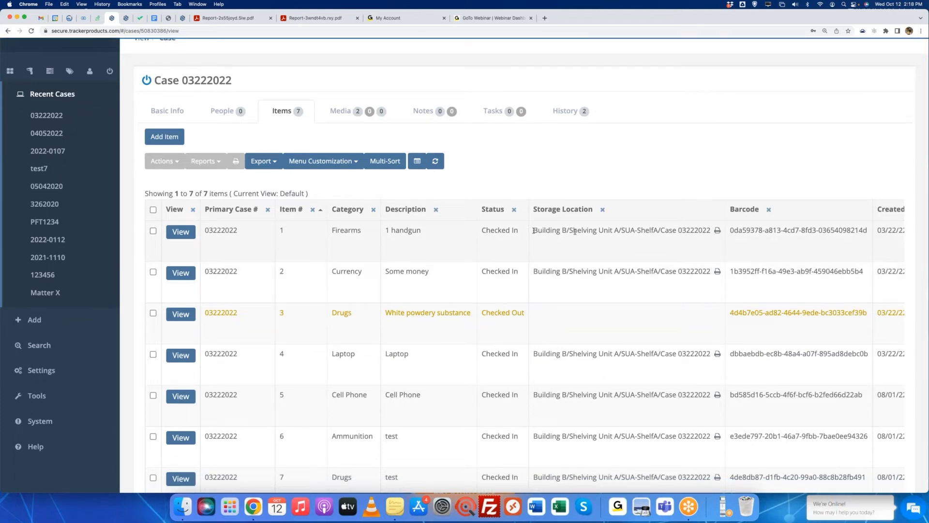
drag(533, 231, 710, 231)
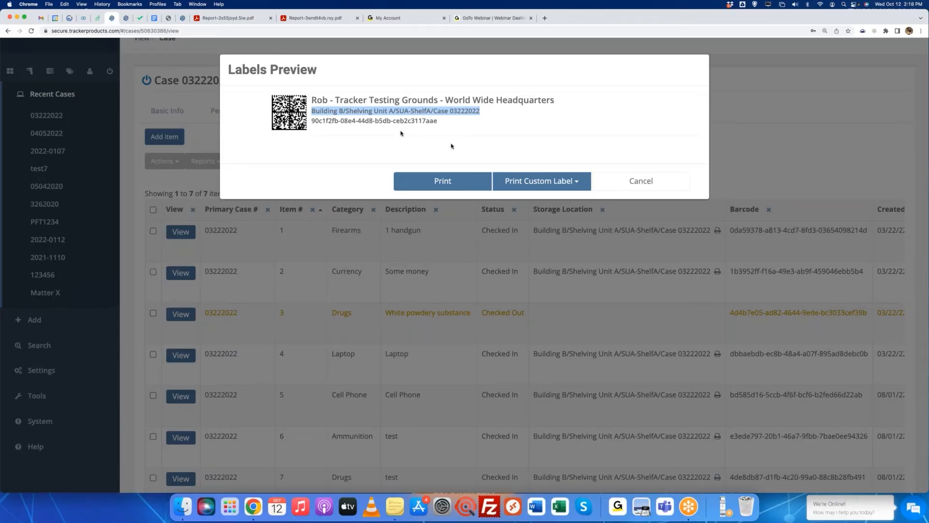
click(620, 183)
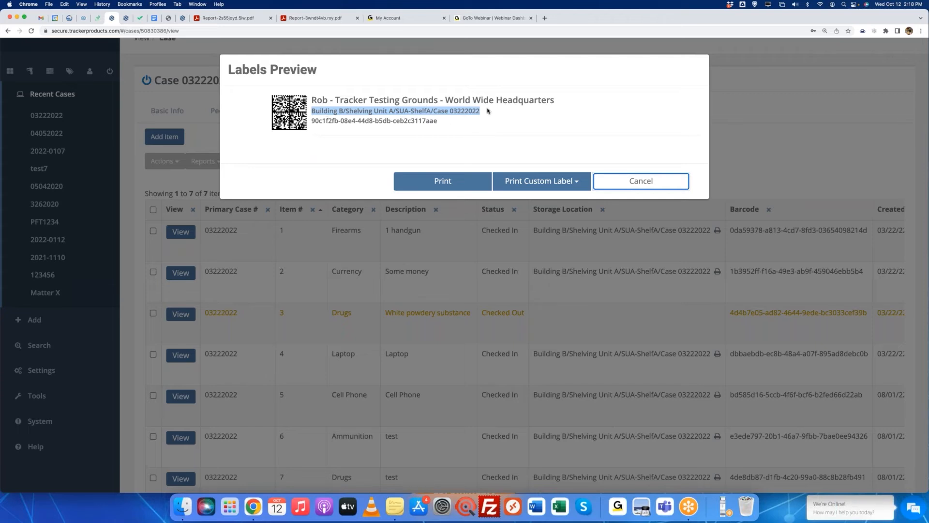
click(626, 182)
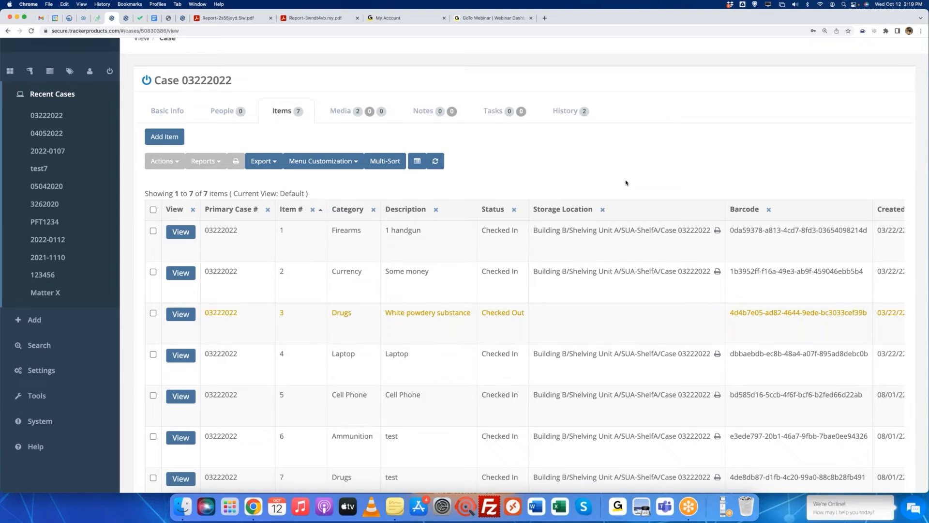
Step: Open the discrepancy reports and begin a new report named "Test Report!"
click(54, 96)
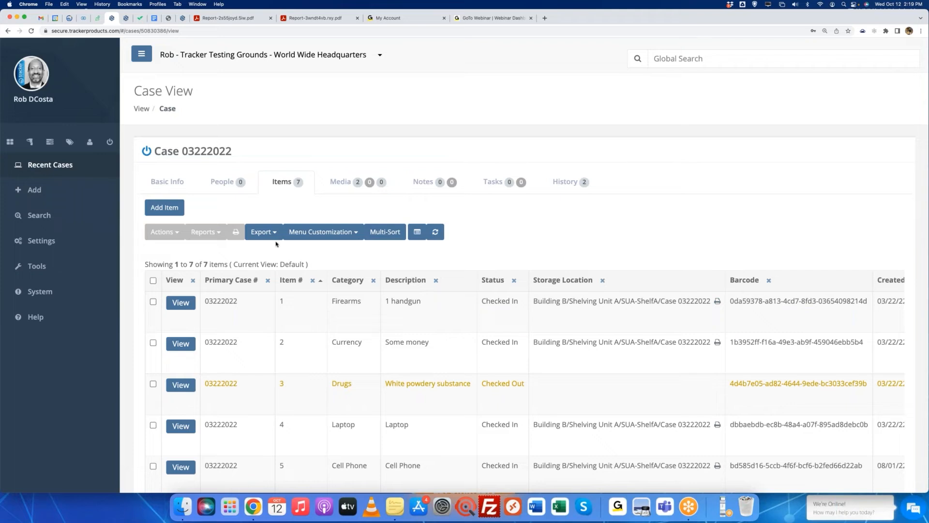
click(42, 268)
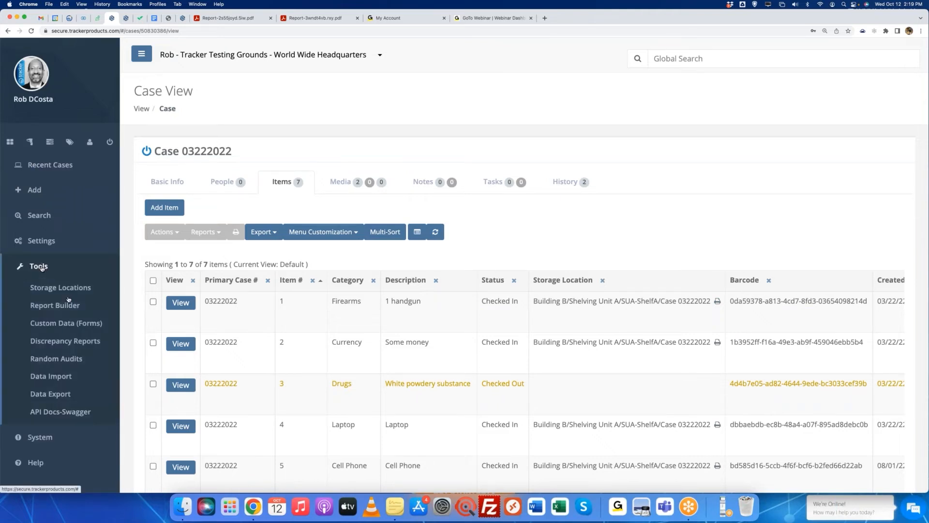
click(57, 342)
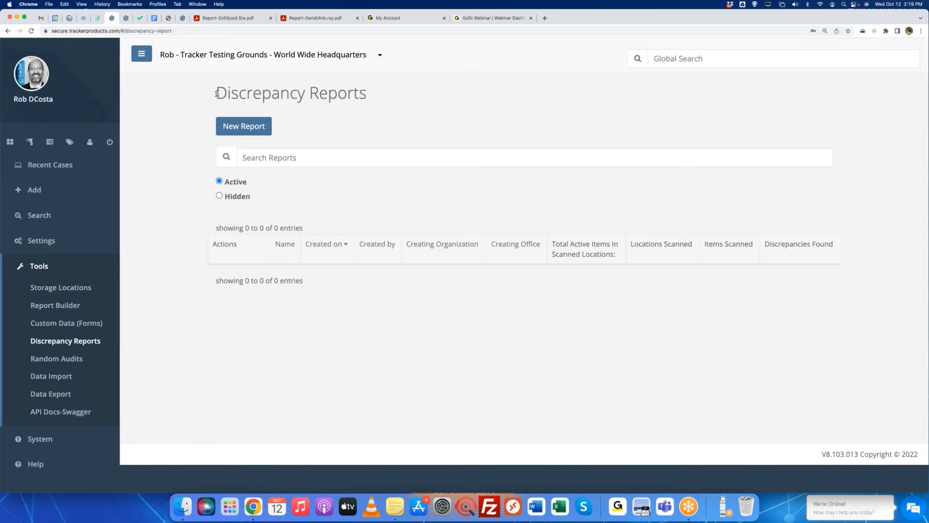
drag(216, 95, 376, 95)
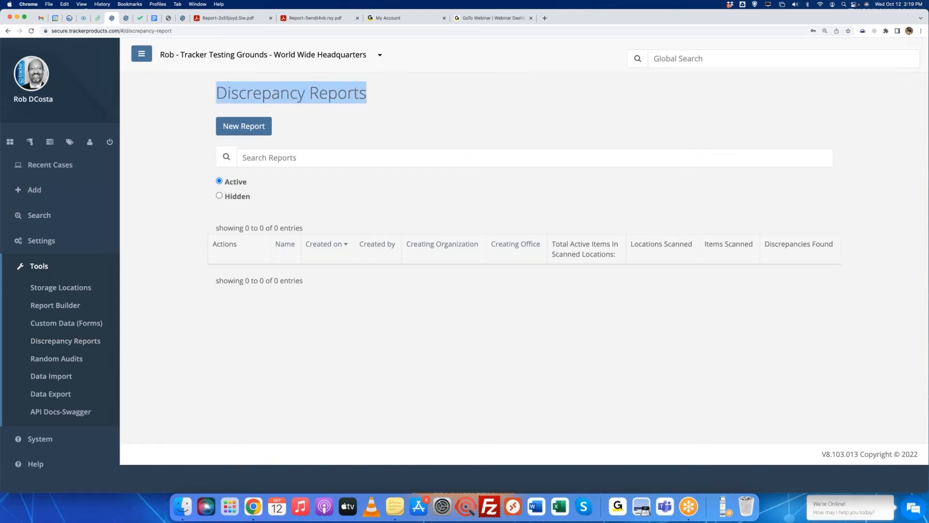
click(250, 128)
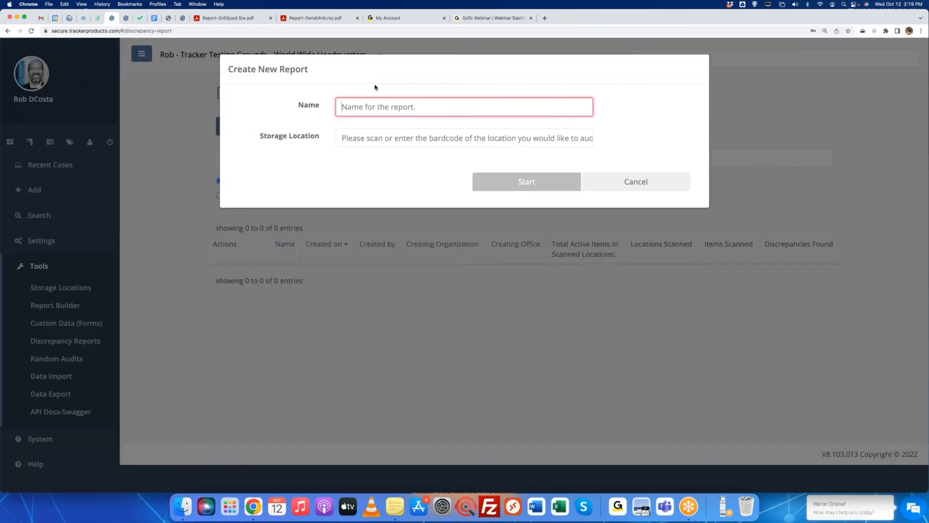
text(Test Report!)
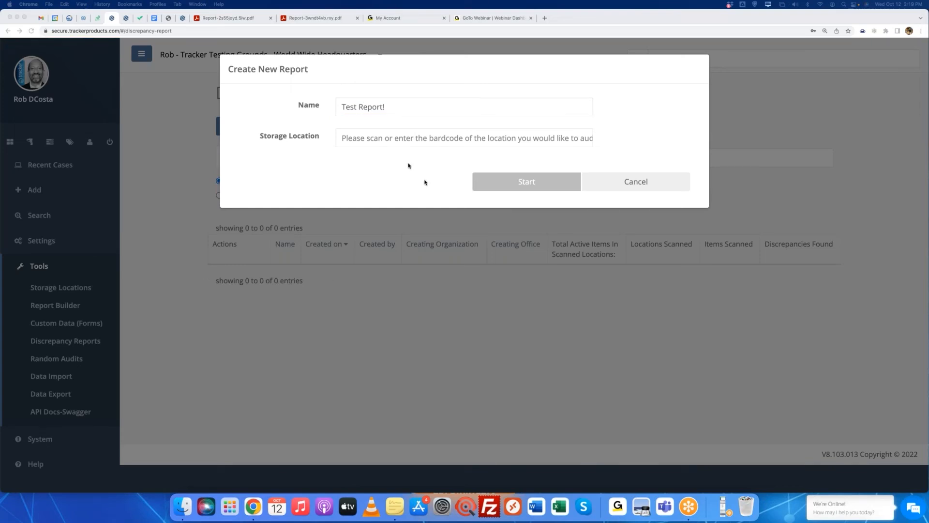
Step: Try to start the report with container barcode 30fb65a8-cf10-ec11-aaaa-0686e4578f20 as its storage location
click(357, 138)
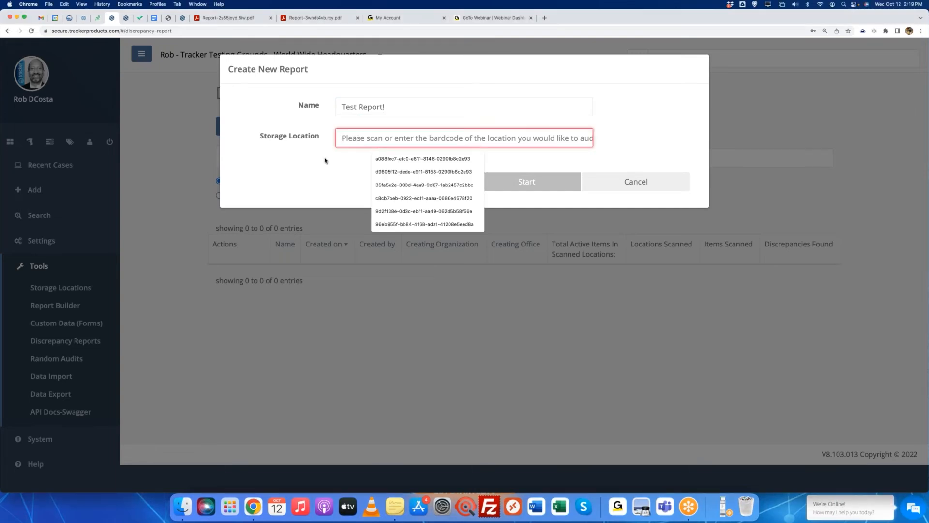
text(30fb65a8-cf10-ec11-aaaa-0686e4578f20)
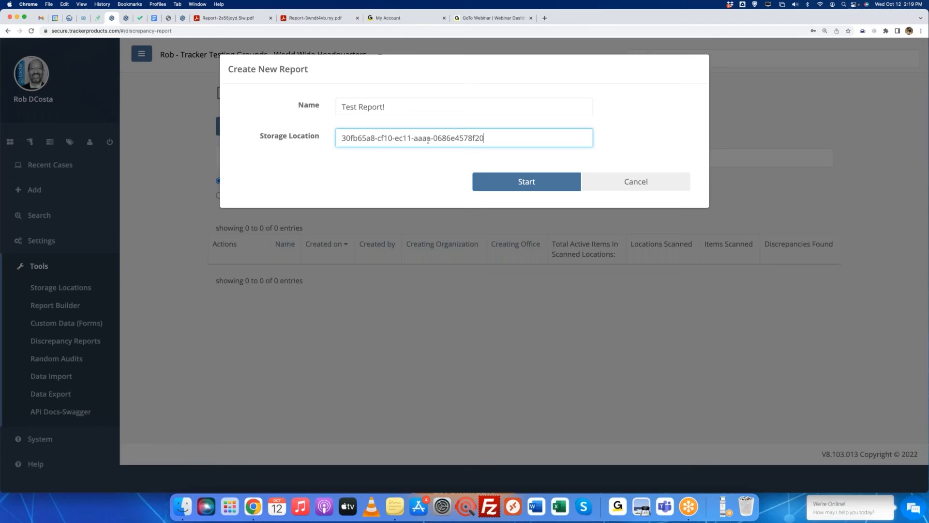
click(546, 183)
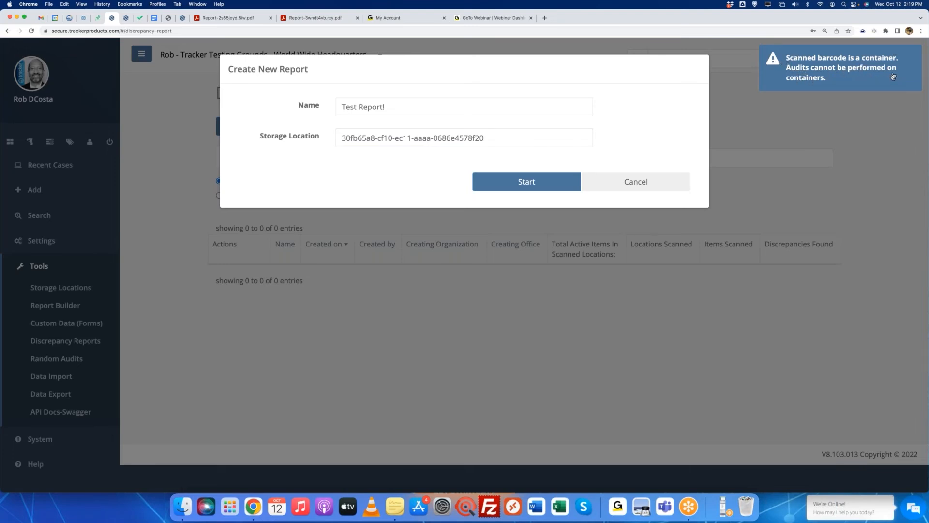
Step: Replace the report's storage location with Building B's barcode 08a3ba63-cf10-ec11-aaaa-0686e4578f20 and start the report
triple_click(482, 144)
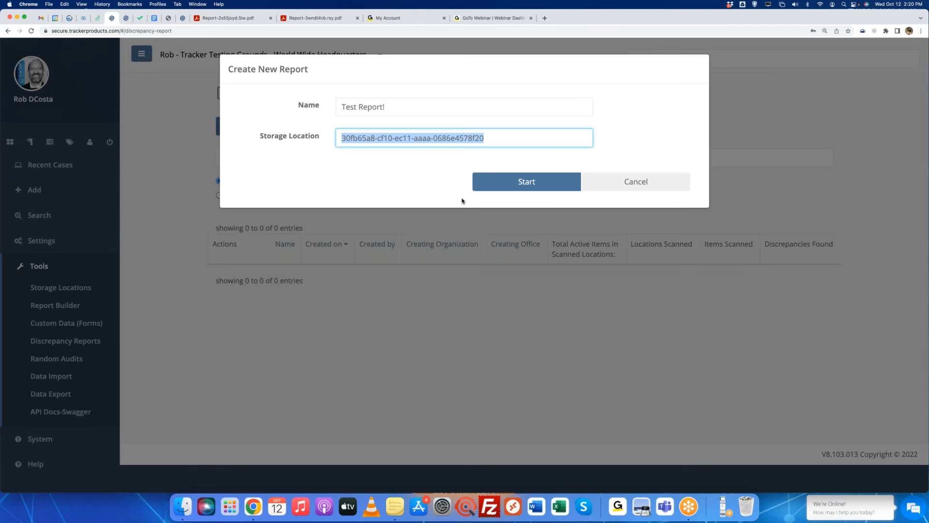
key(BackSpace)
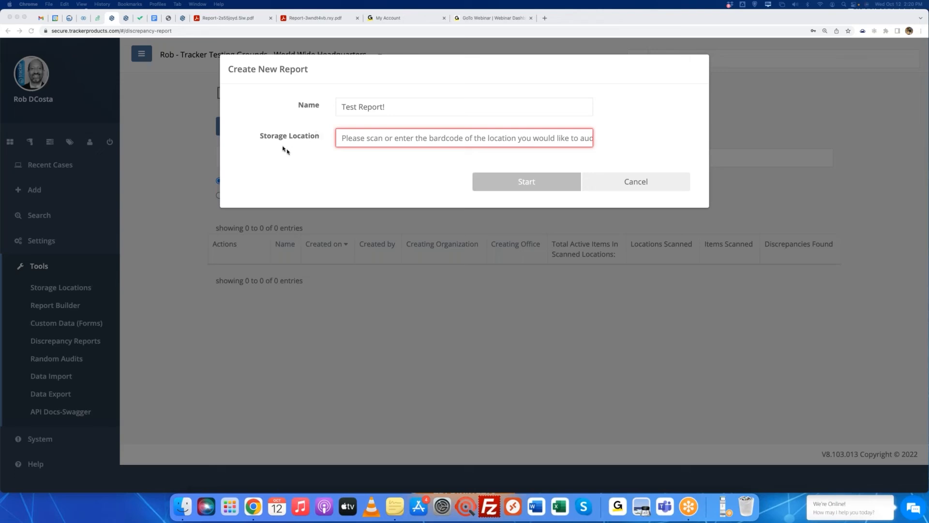
click(351, 140)
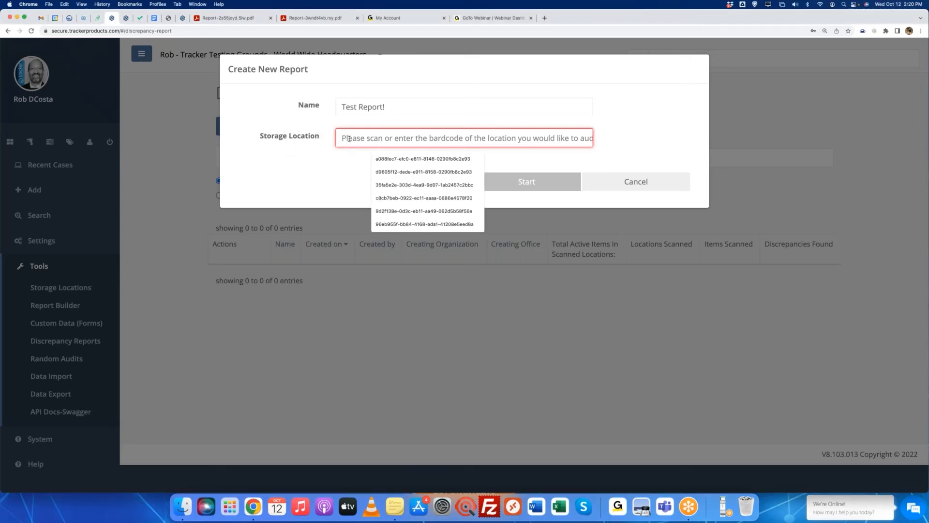
text(08a3ba63-cf10-ec11-aaaa-0686e4578f20)
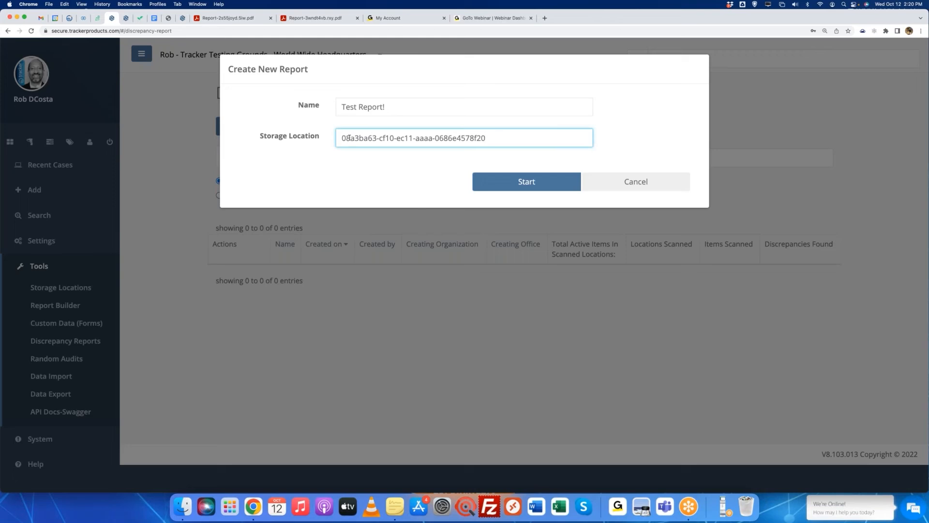
click(488, 186)
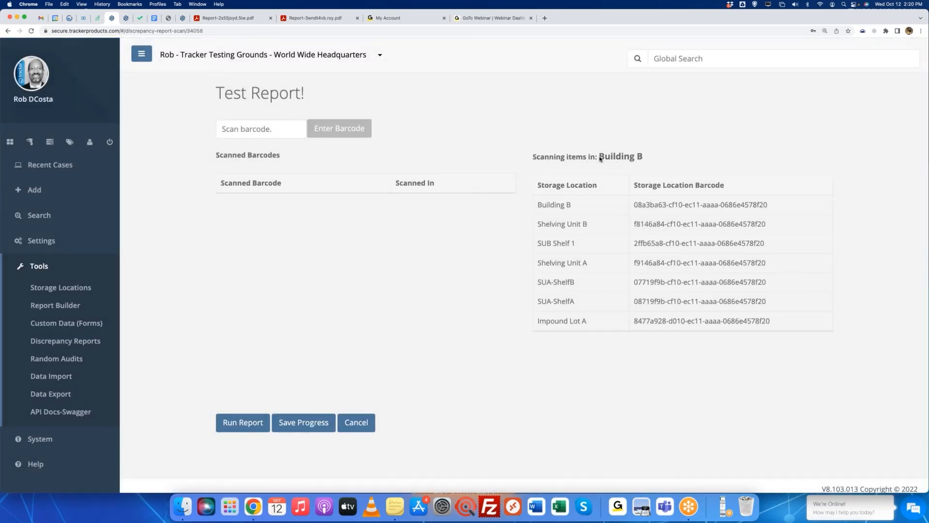
Step: Scan container barcode 30fb65a8-cf10-ec11-aaaa-0686e4578f20 into the Building B discrepancy report
drag(601, 159, 656, 159)
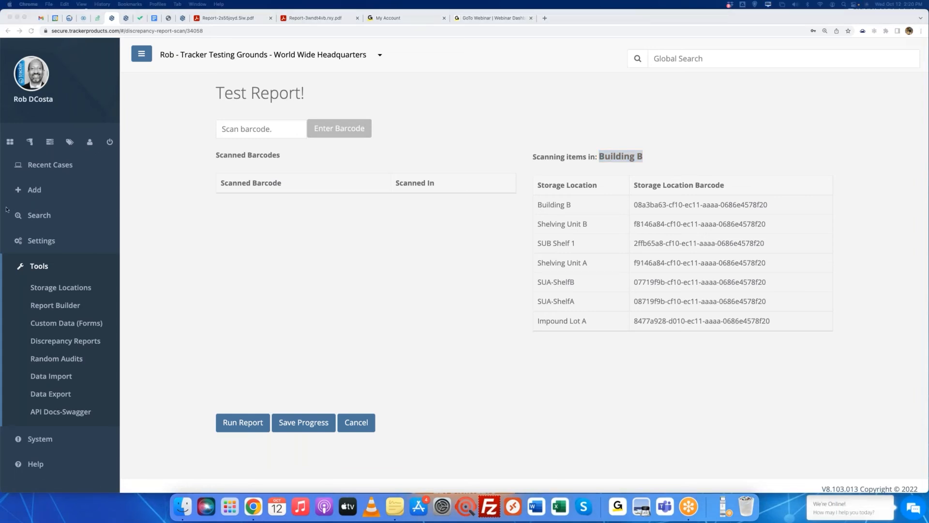
click(236, 129)
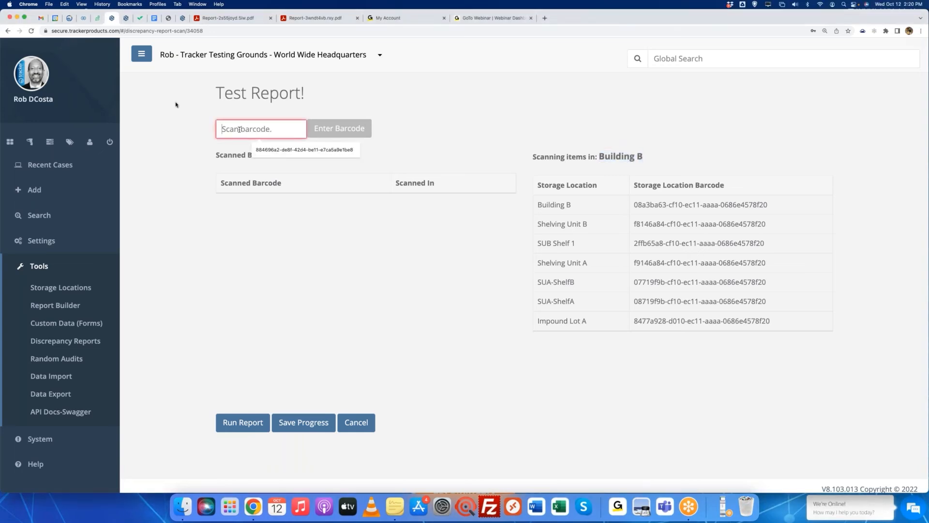
key(ctrl+v)
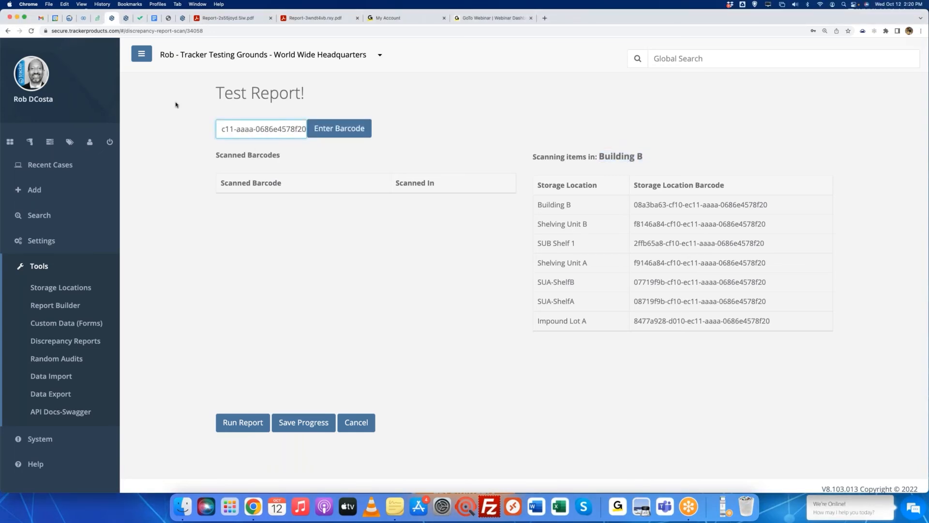
key(Return)
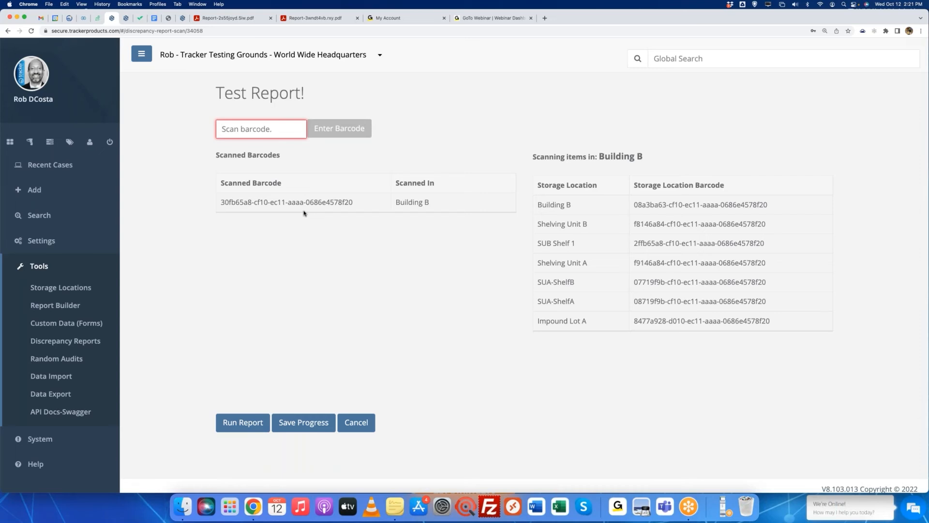
Step: Run the Building B discrepancy report and review its unscanned items and containers
click(242, 422)
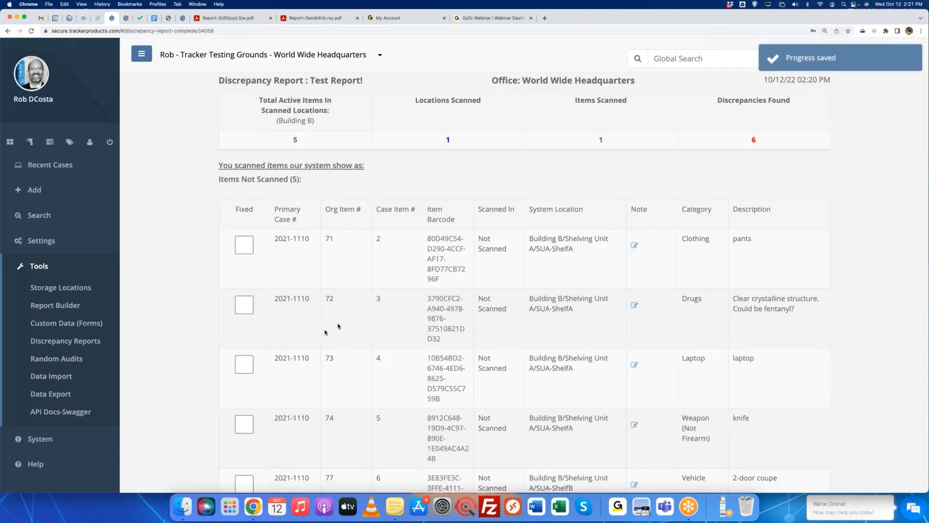
scroll(338, 326, down, 5)
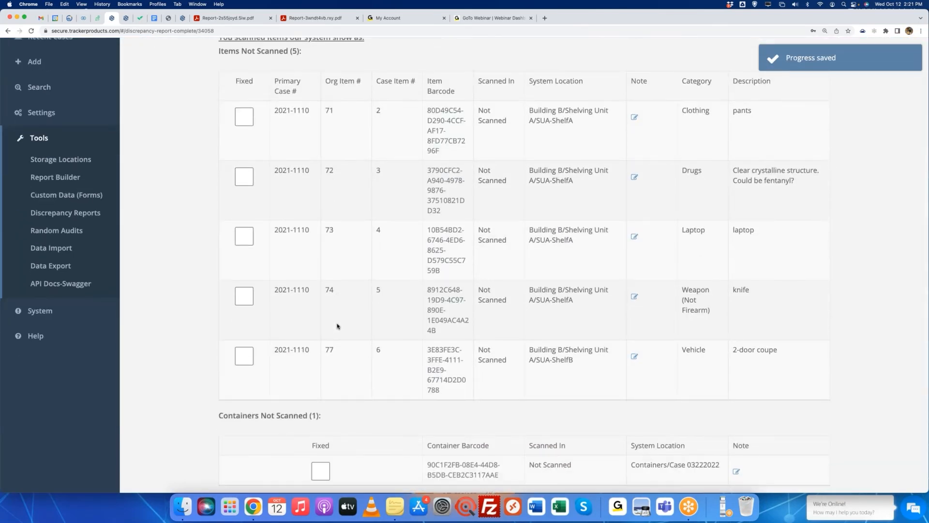
scroll(337, 327, down, 3)
scroll(338, 326, up, 5)
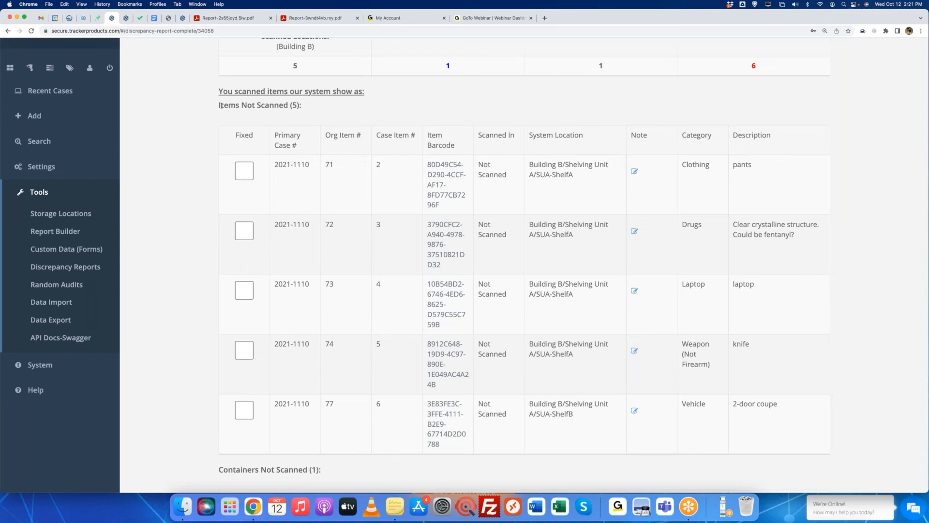
drag(217, 105, 339, 106)
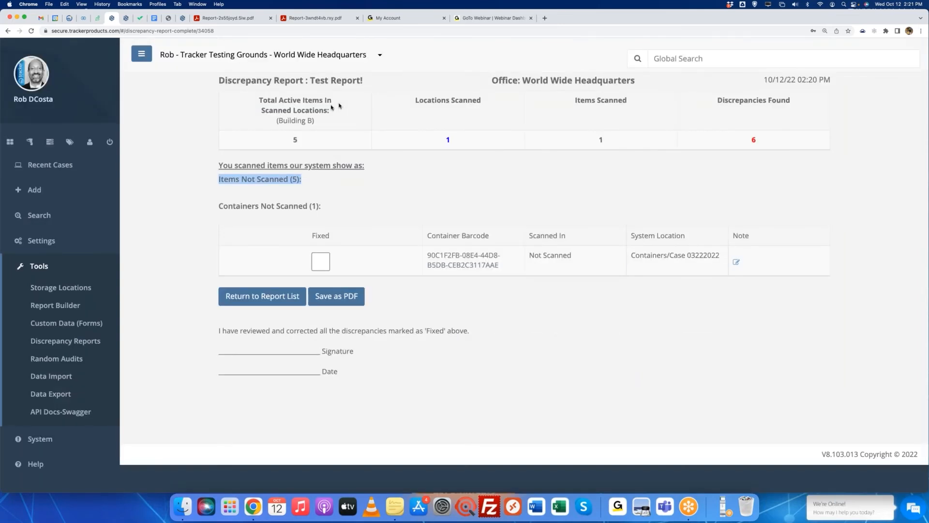
click(247, 179)
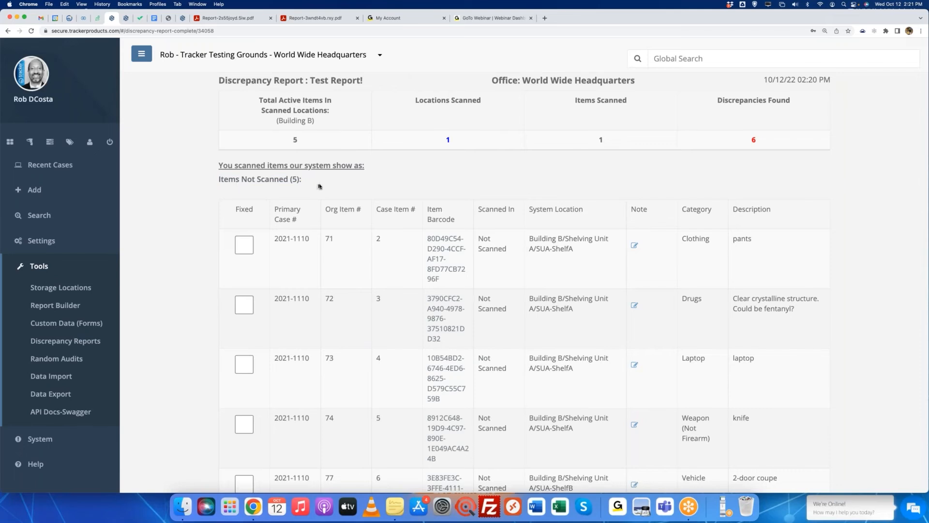
scroll(608, 172, down, 2)
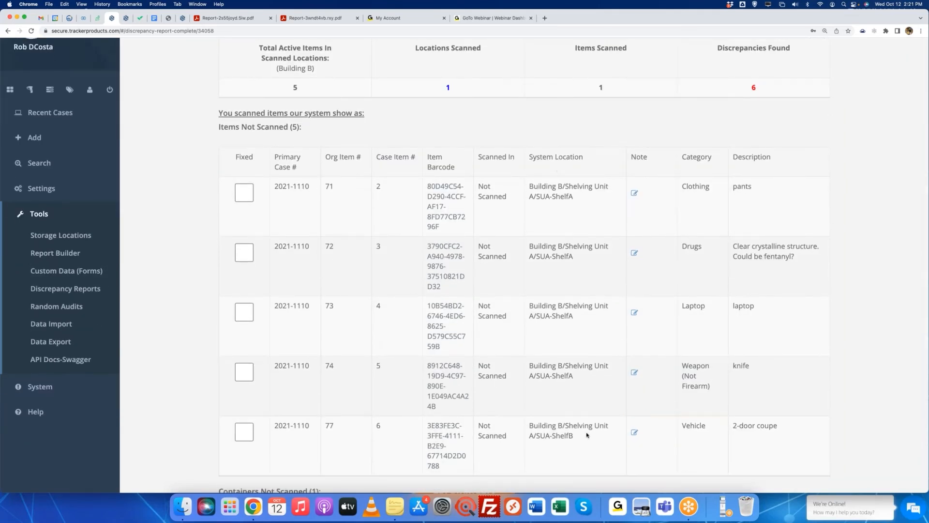
scroll(474, 406, down, 2)
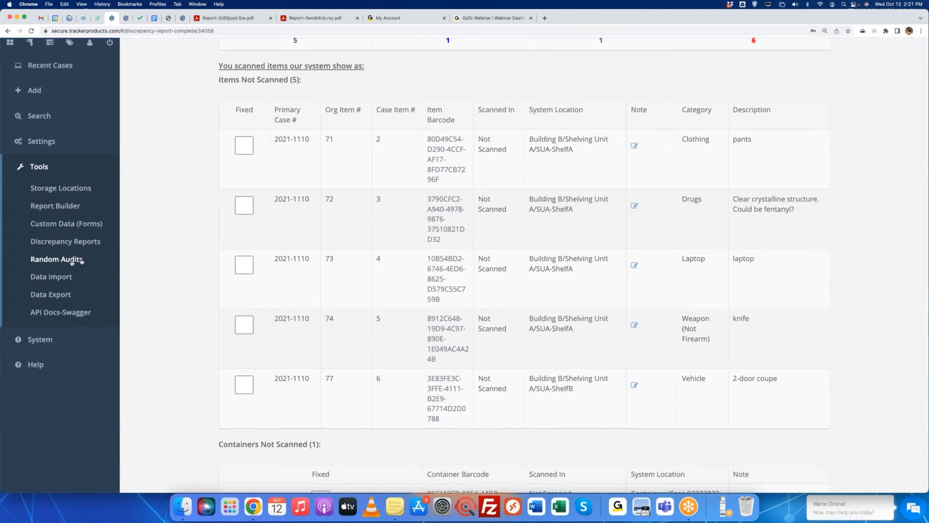
Step: Open the random audits and begin a new audit named "Test Container Random Audit"
click(56, 259)
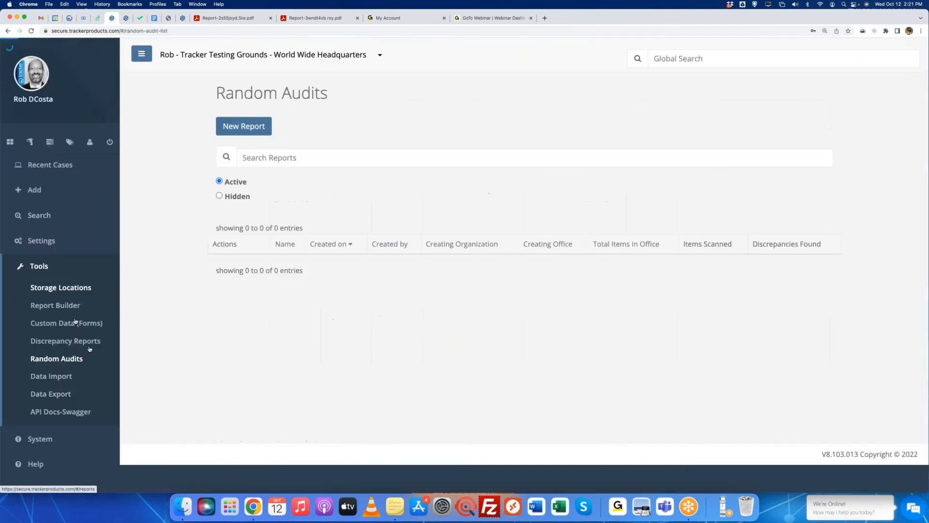
click(251, 127)
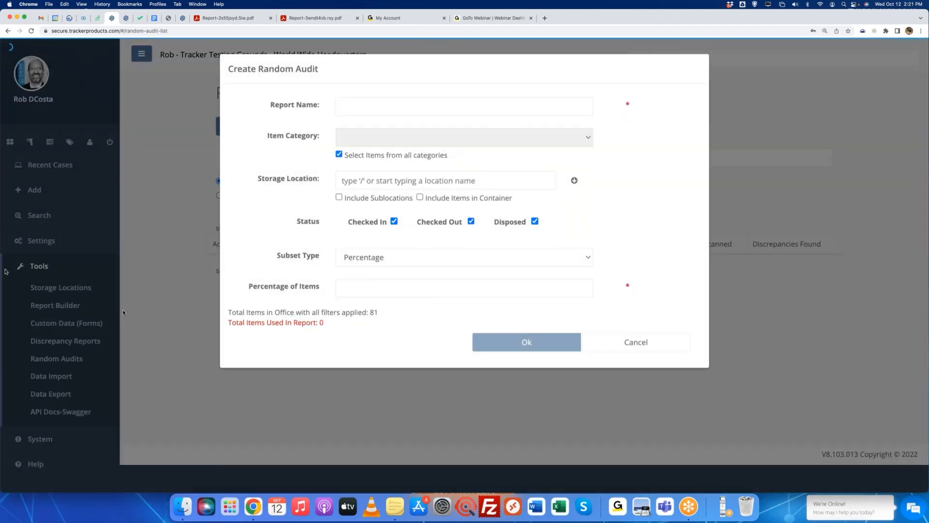
click(347, 105)
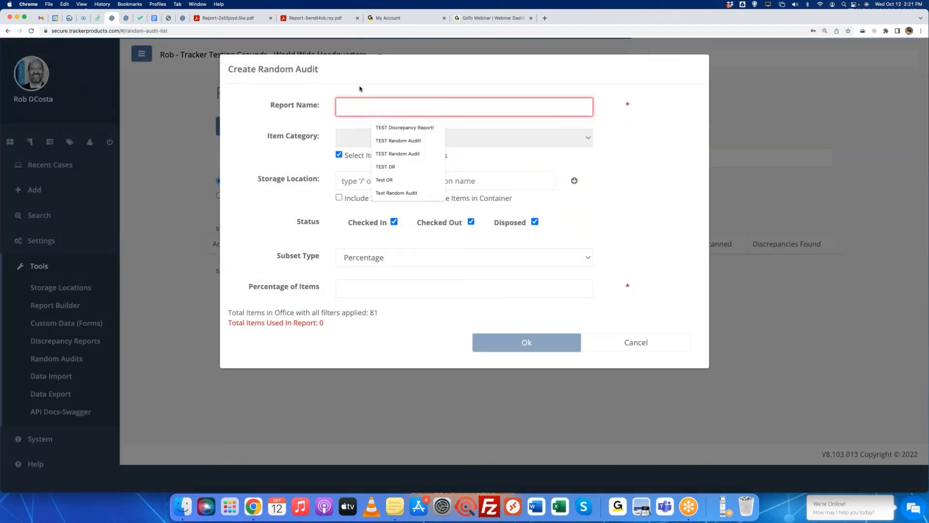
text(Test Conta)
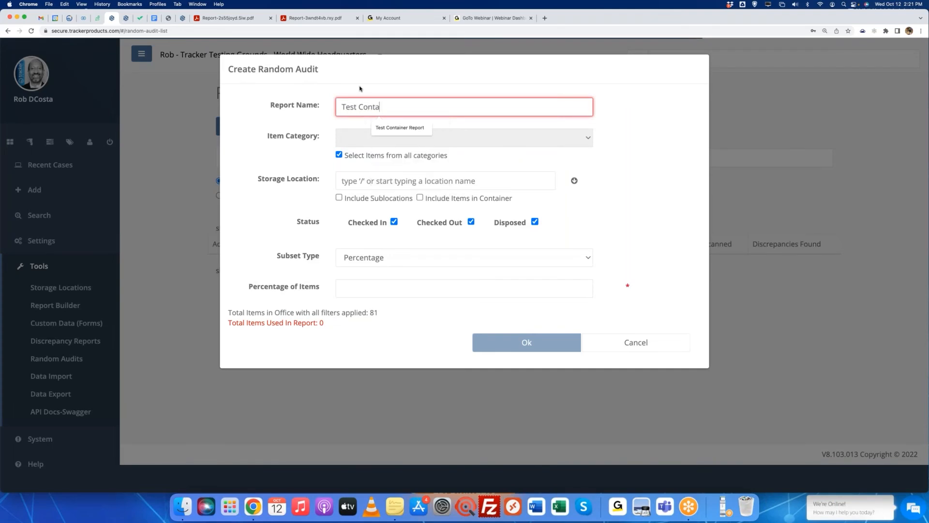
text(iner Random Audit)
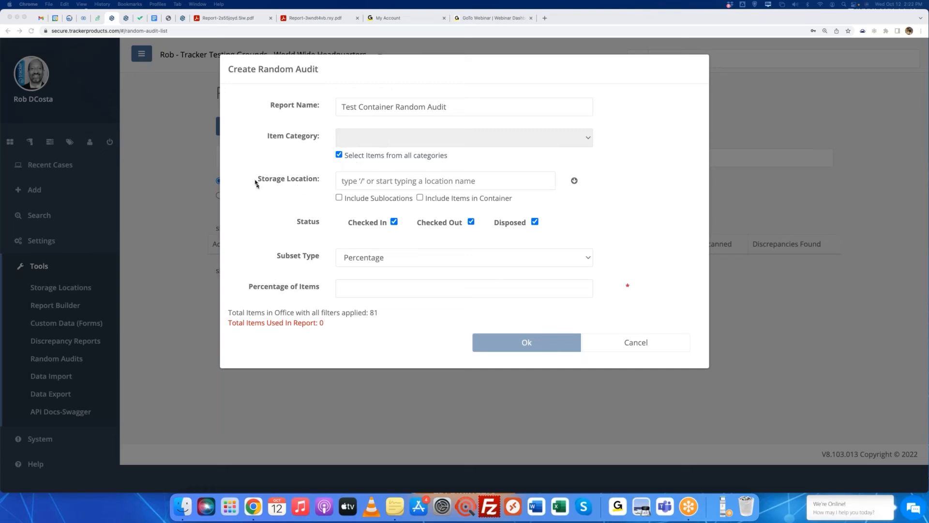
Step: Set the audit's storage location to Building B/Shelving Unit B/SUB Shelf 1/SUB Container 01
click(311, 181)
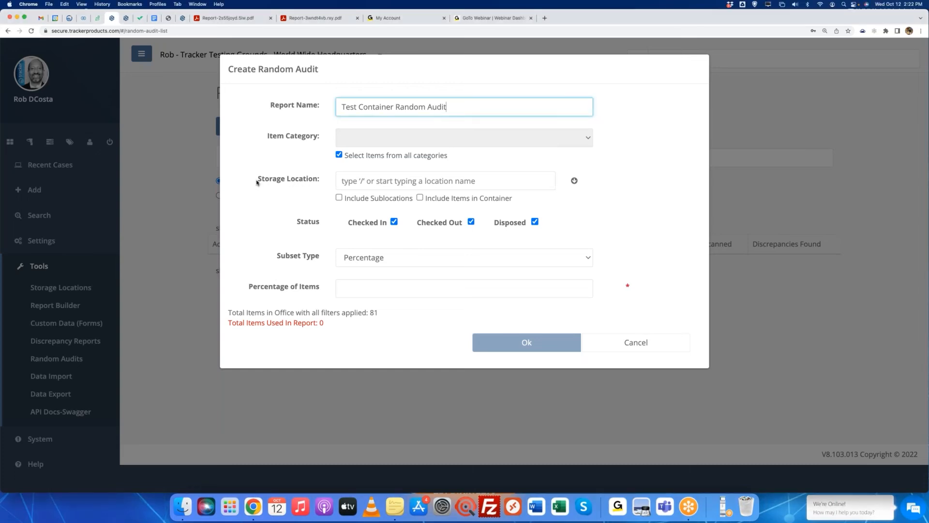
drag(257, 182, 326, 184)
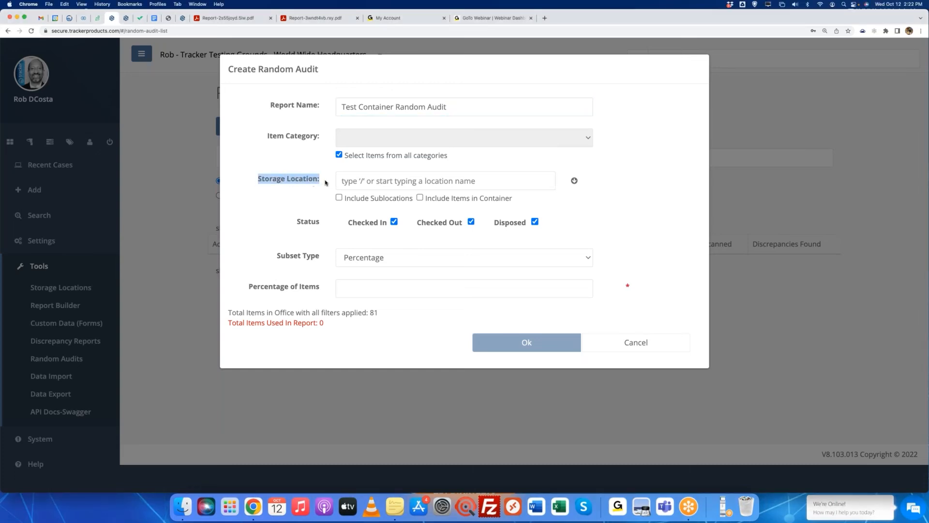
click(349, 182)
key(super+v)
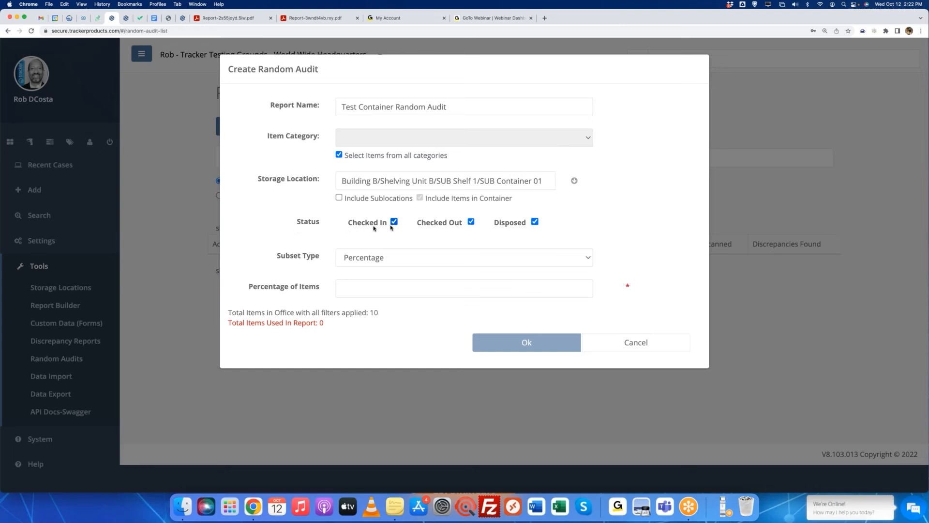
Step: Restrict the audit to checked-in items, set its subset to a number of 5 items, and create it
click(470, 222)
click(534, 222)
click(378, 258)
click(361, 269)
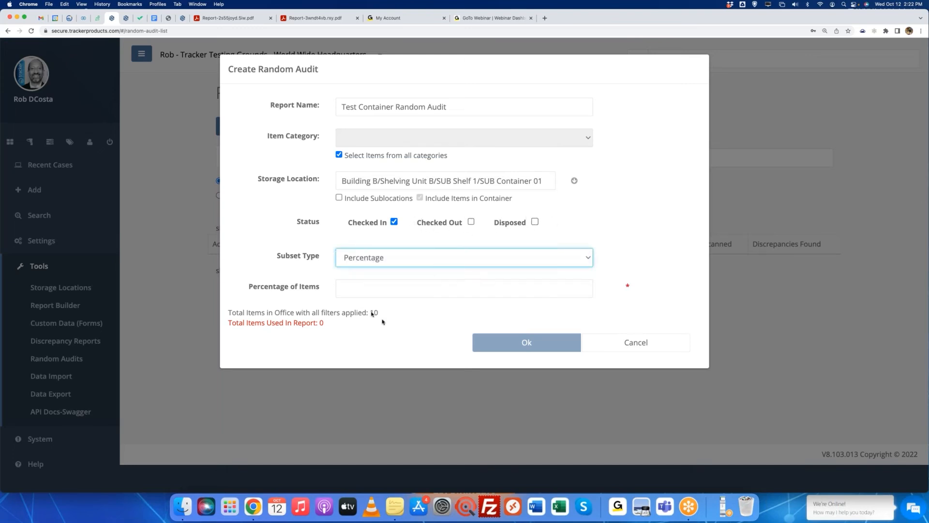
double_click(354, 293)
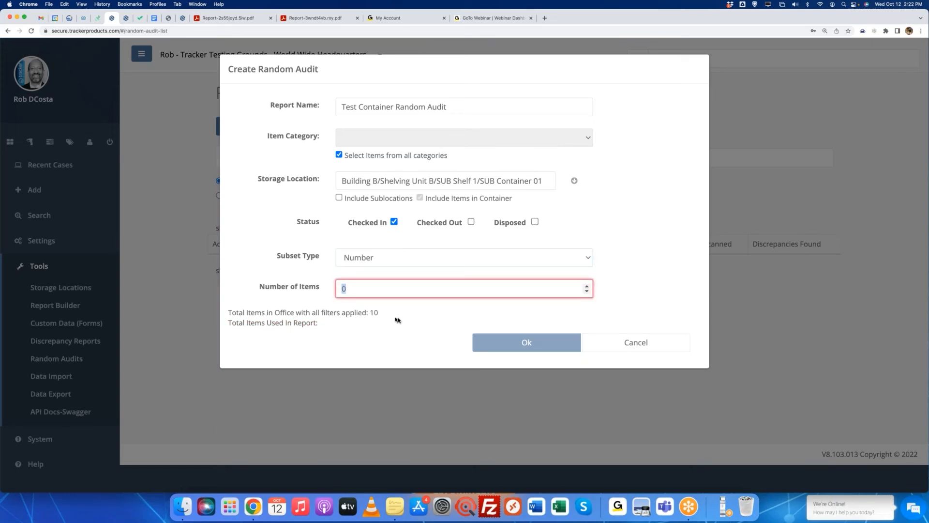
text(5)
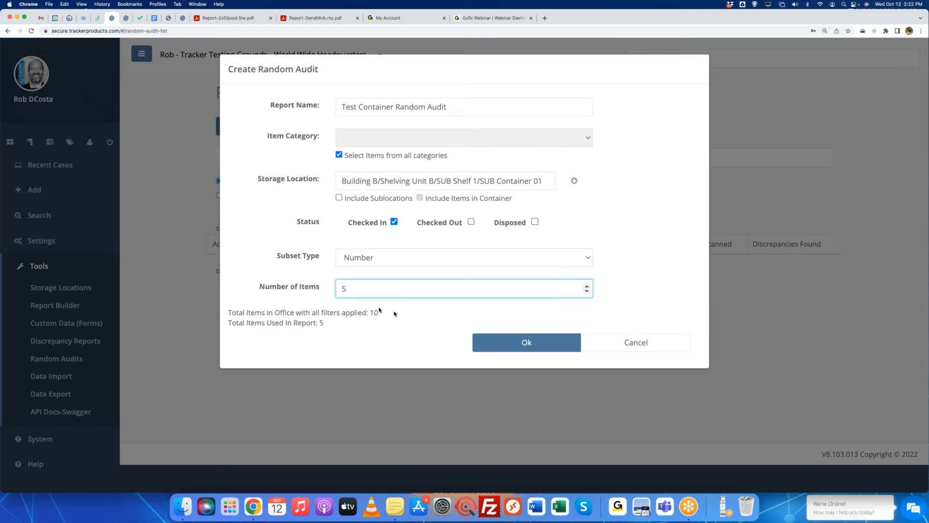
click(507, 344)
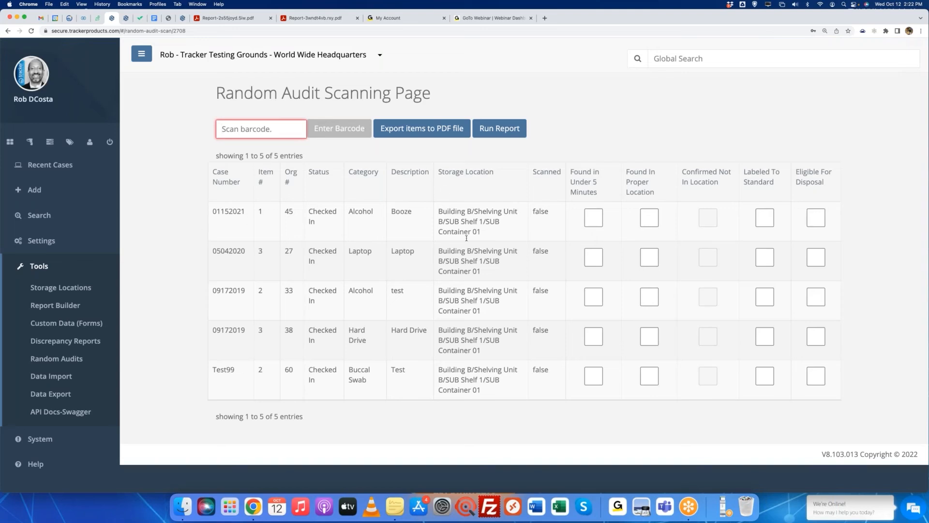
Step: Check the storage locations of the selected audit items and run the random audit report without scanning any
drag(437, 172, 498, 174)
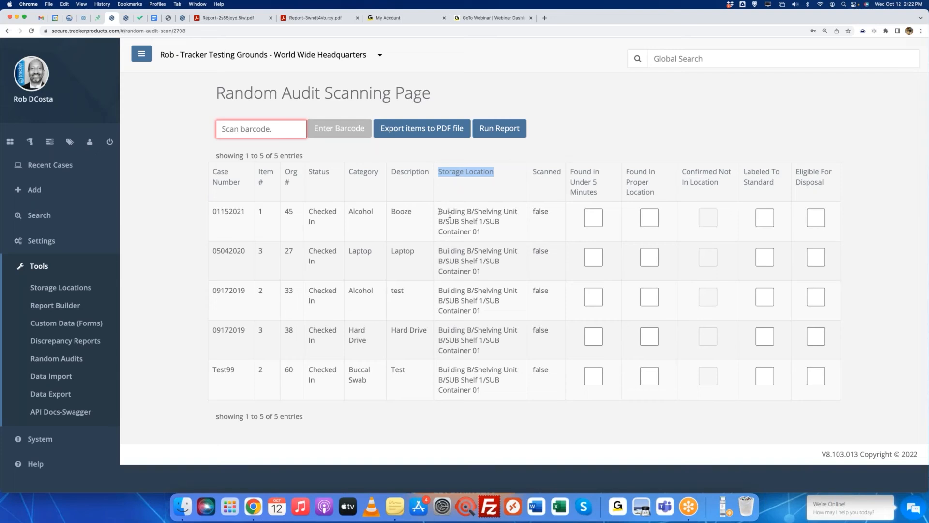
drag(439, 212, 490, 231)
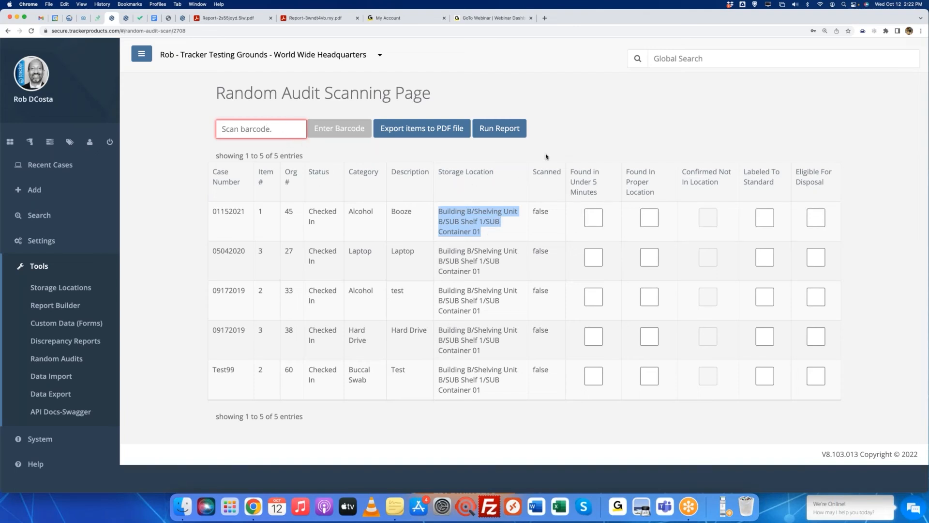
click(503, 134)
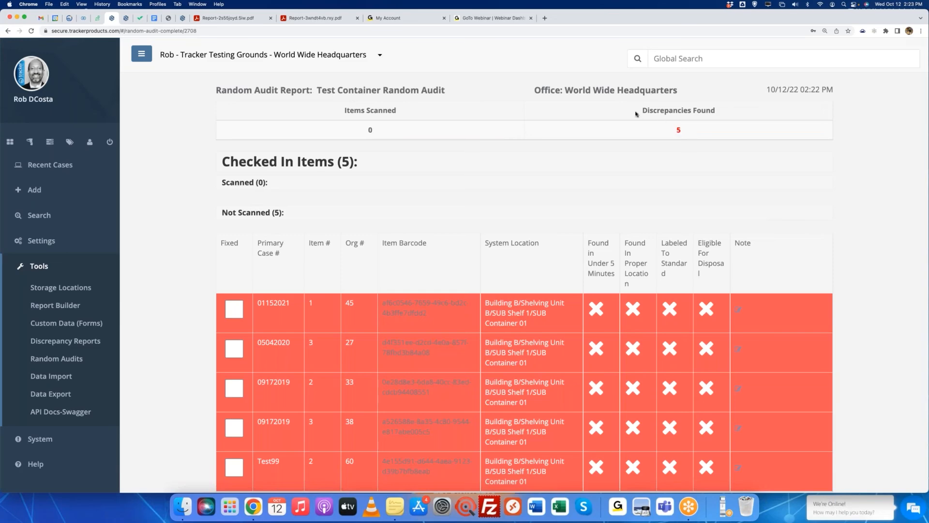
drag(637, 112, 736, 114)
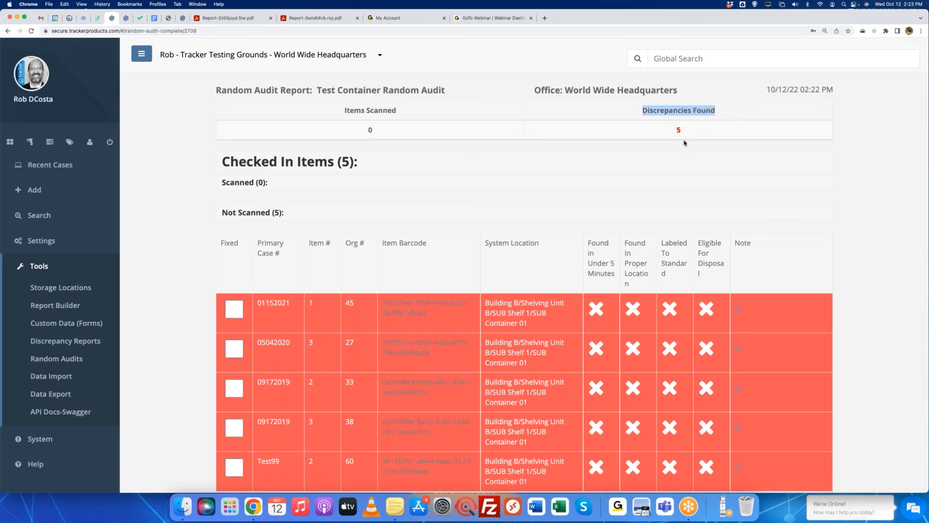
Step: Add the note "Fixed!" to unscanned item 1 of case 01152021 in the audit report
scroll(741, 172, down, 3)
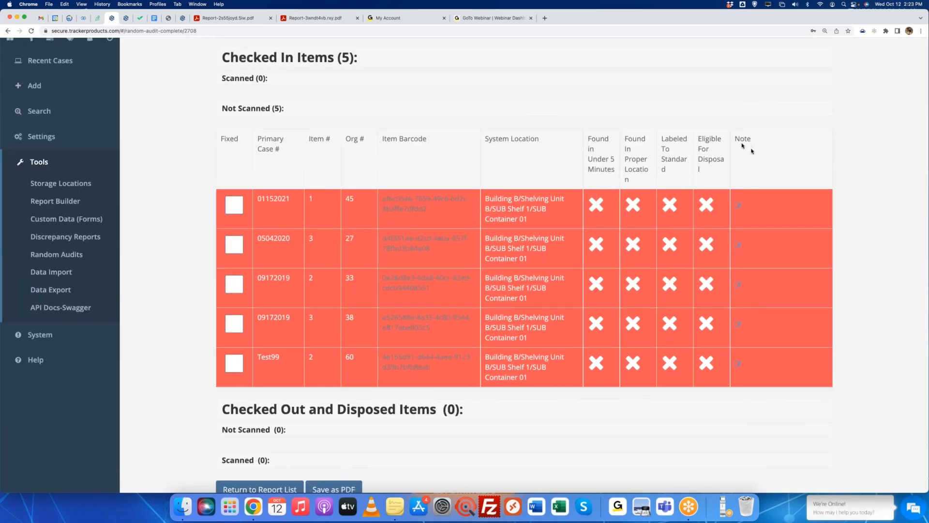
double_click(734, 141)
click(739, 208)
text(Fixed!)
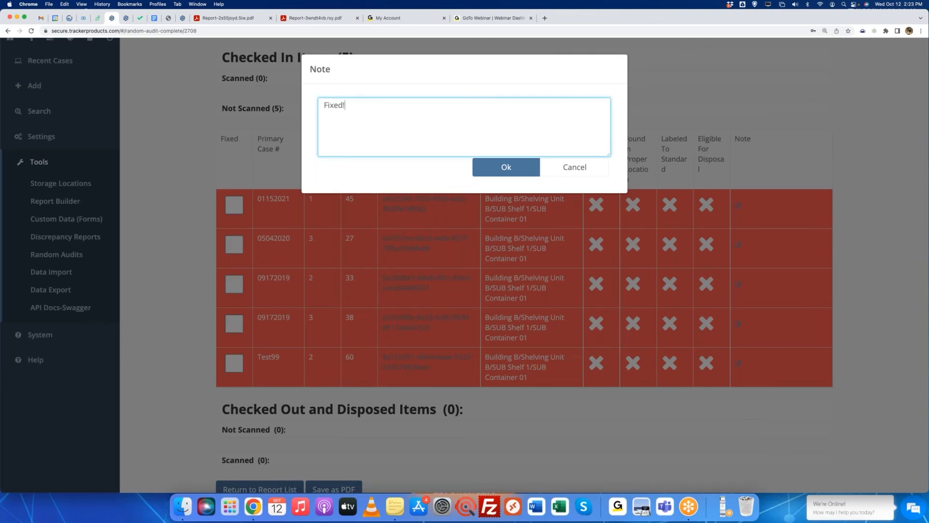
click(517, 167)
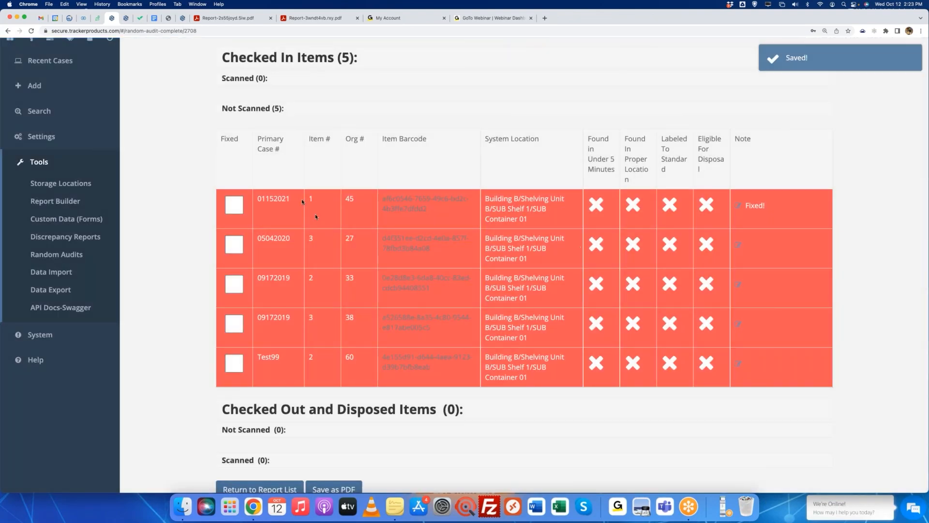
Step: Mark all five unscanned items in the random audit report as fixed
drag(221, 141, 246, 146)
click(232, 205)
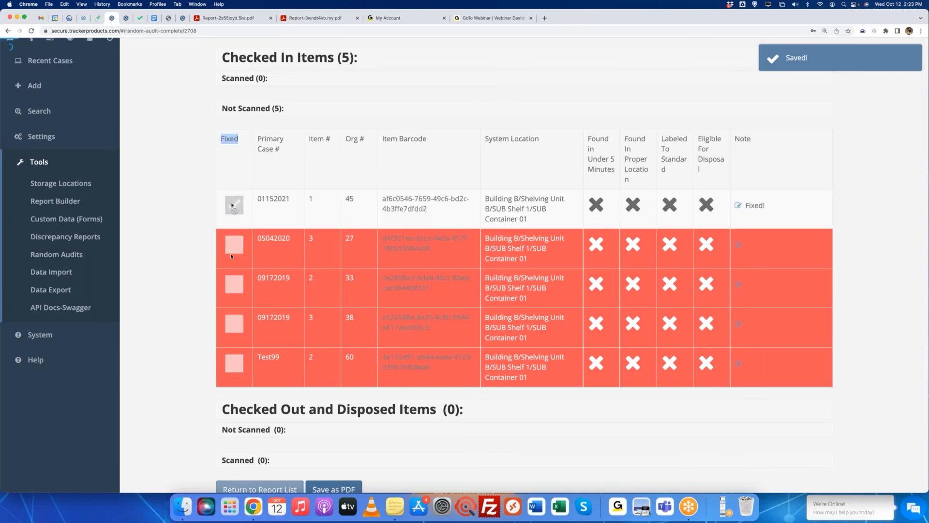
click(233, 243)
click(234, 285)
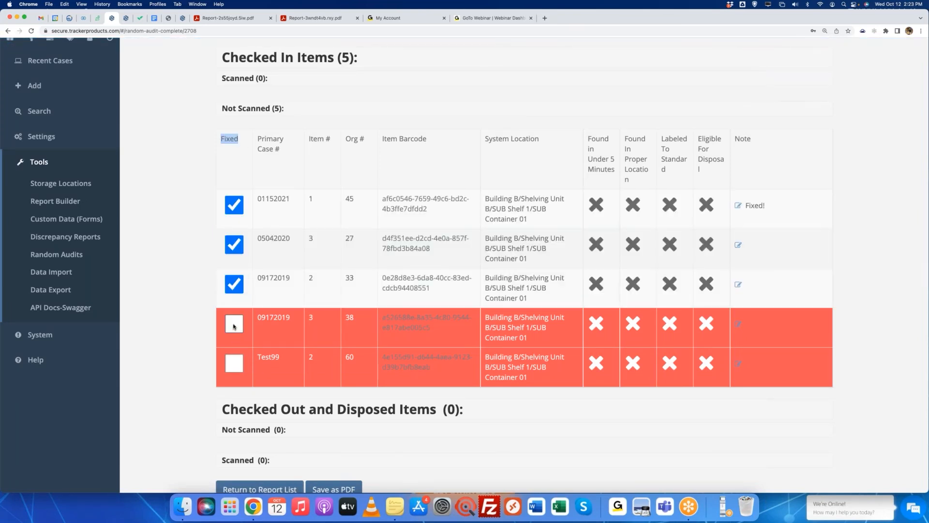
click(235, 324)
click(234, 363)
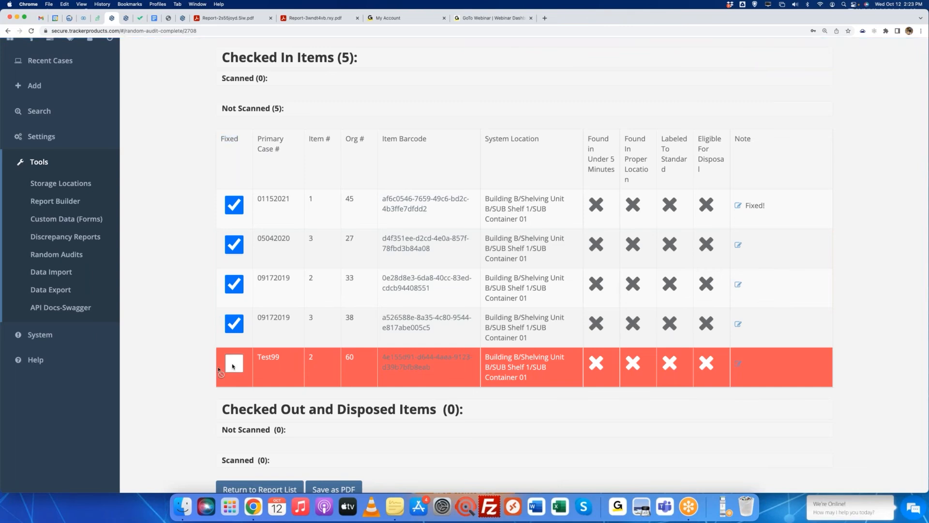
scroll(207, 378, down, 4)
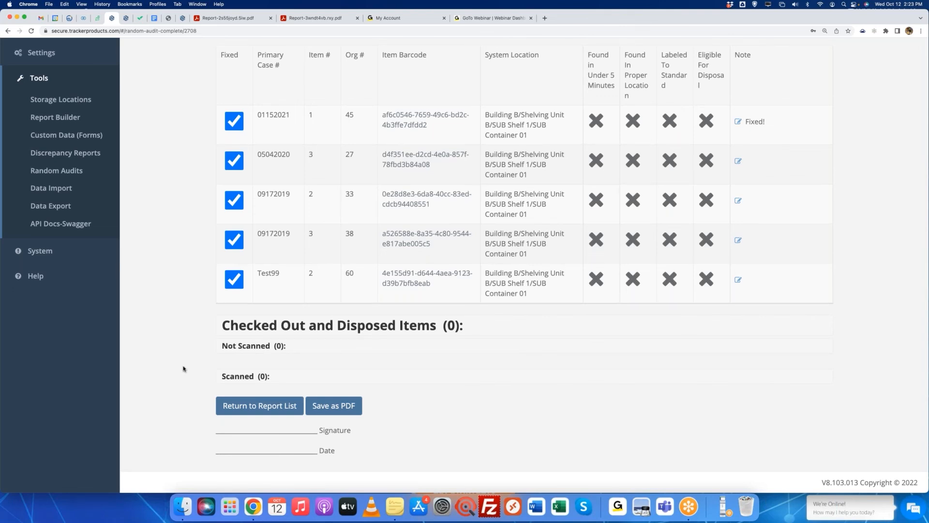
Step: View the discrepancy reports list, return to the random audits, and hide the Test Container Random Audit report
scroll(183, 369, up, 5)
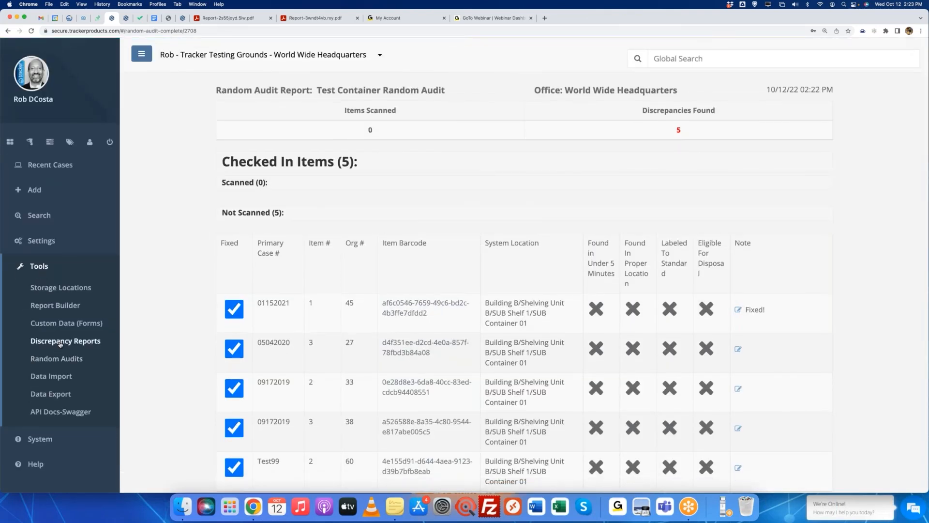
click(60, 343)
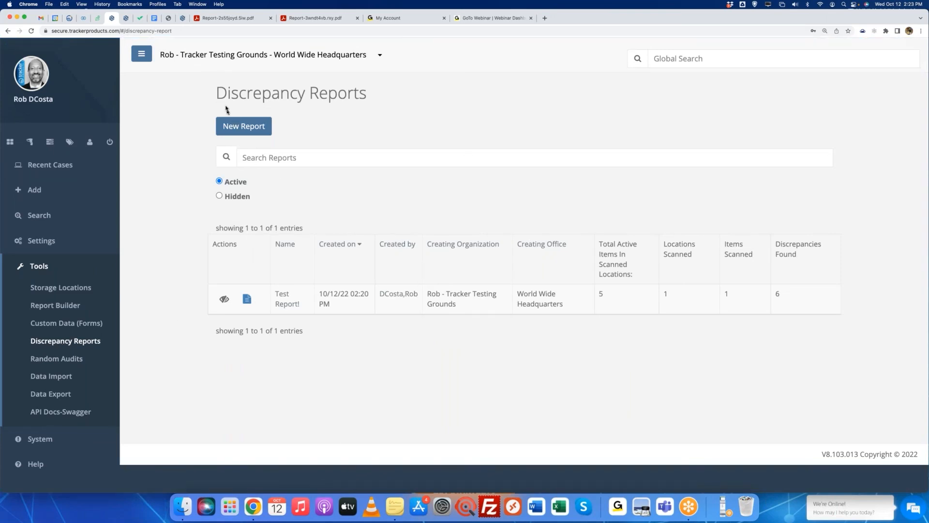
click(48, 360)
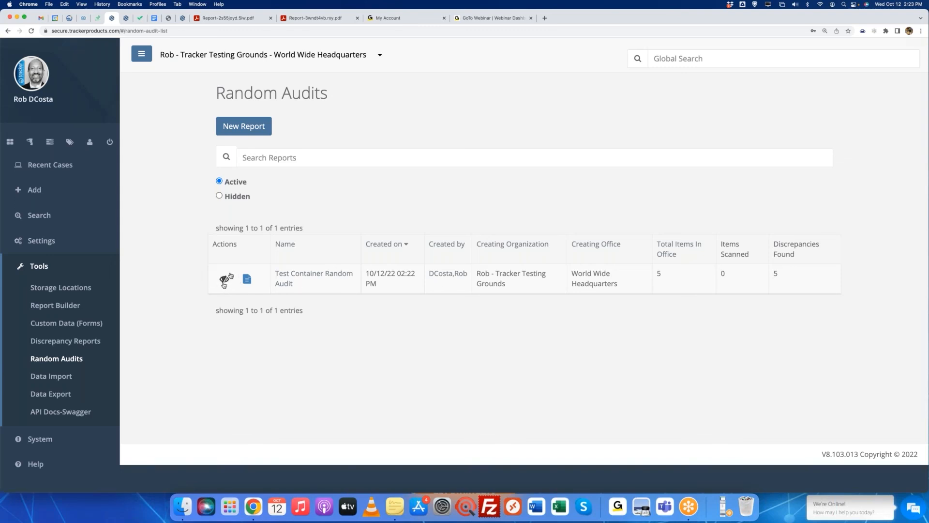
click(224, 279)
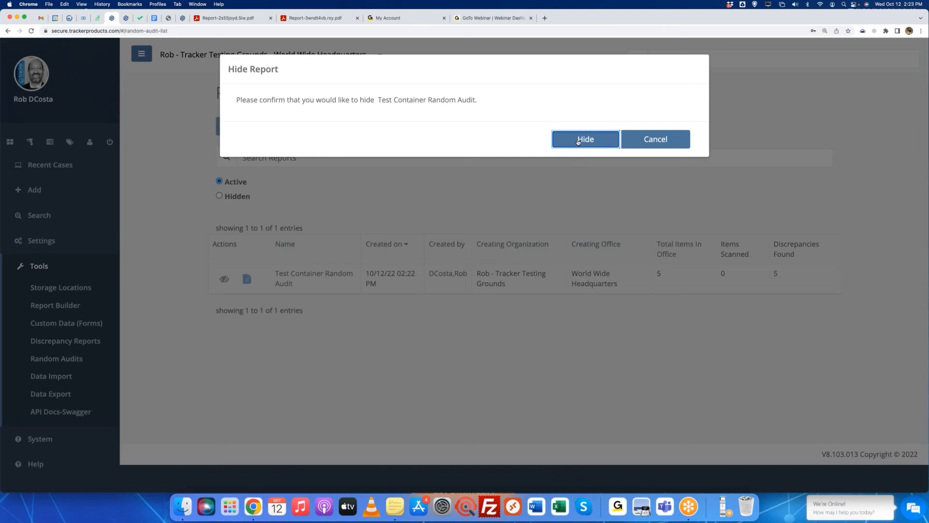
click(578, 140)
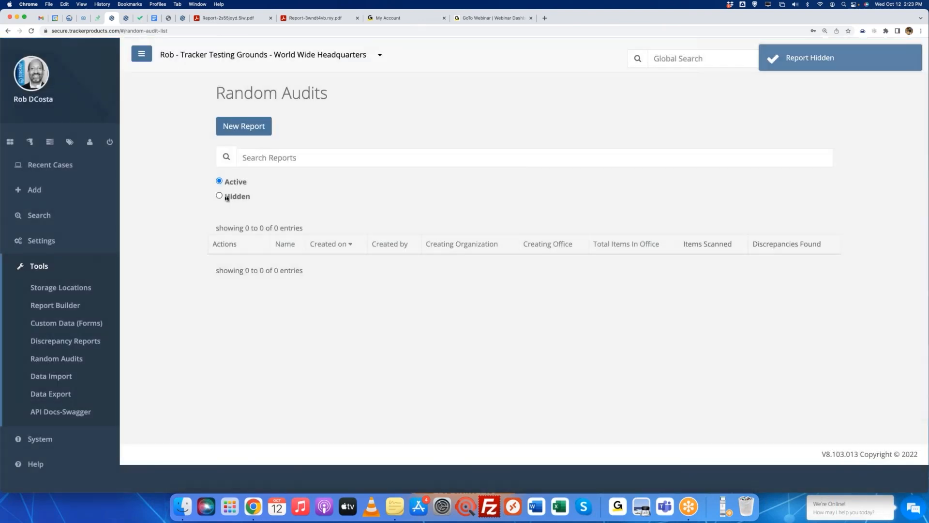
Step: Reactivate the Test Container Random Audit report from the hidden random audits and return to the list of active reports
drag(227, 198, 255, 197)
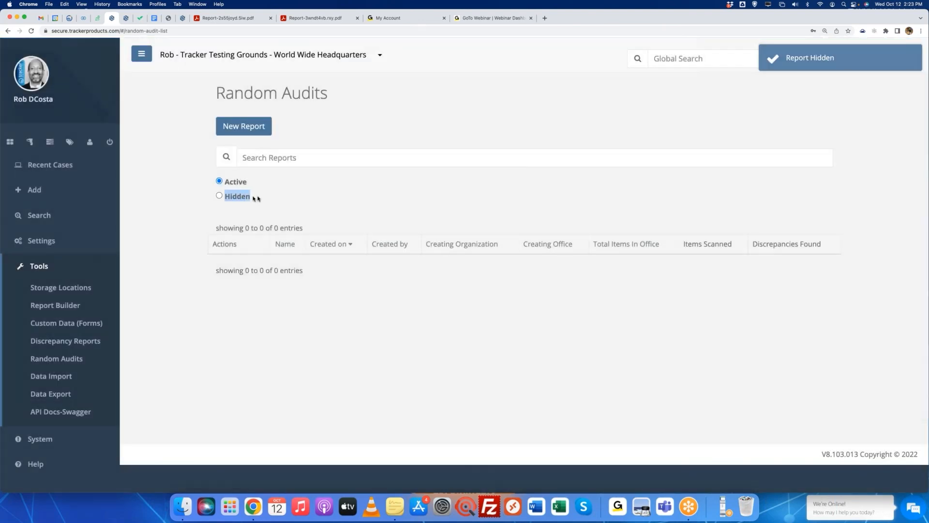
click(219, 196)
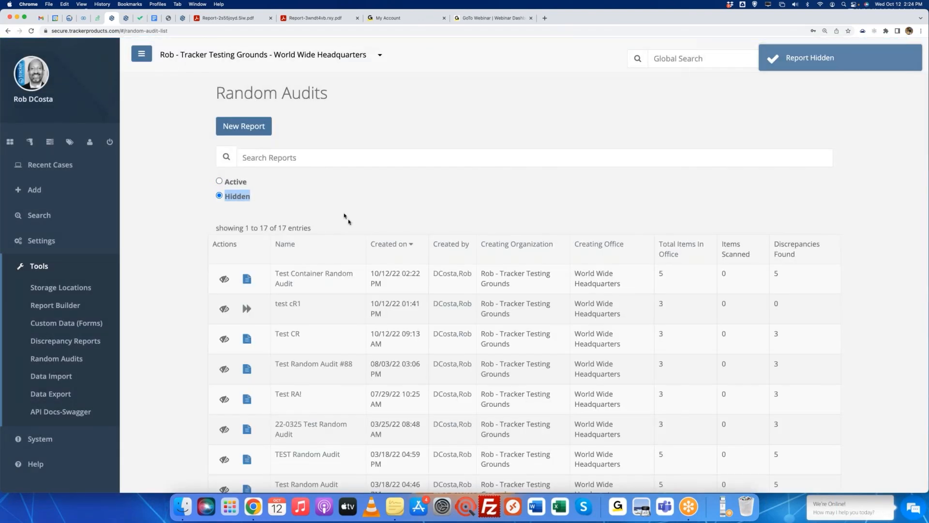
scroll(348, 220, down, 3)
scroll(349, 222, down, 5)
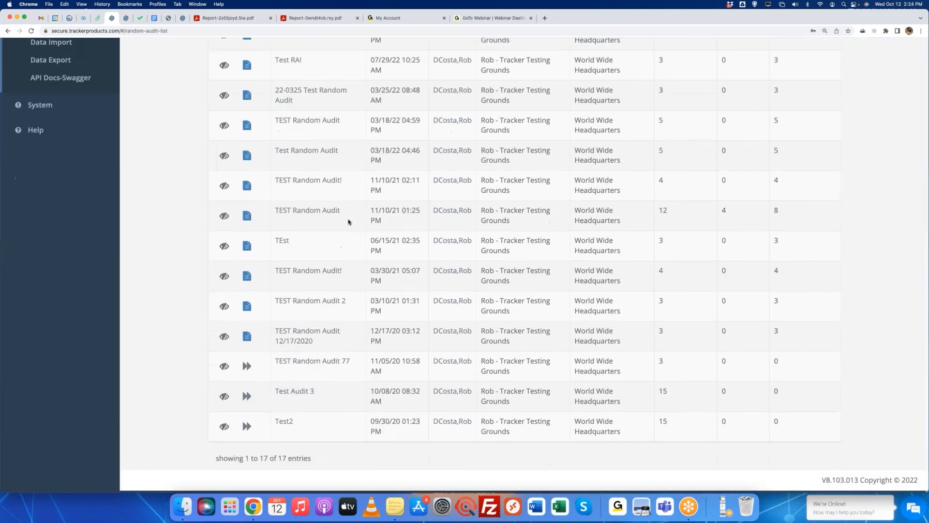
scroll(348, 222, up, 8)
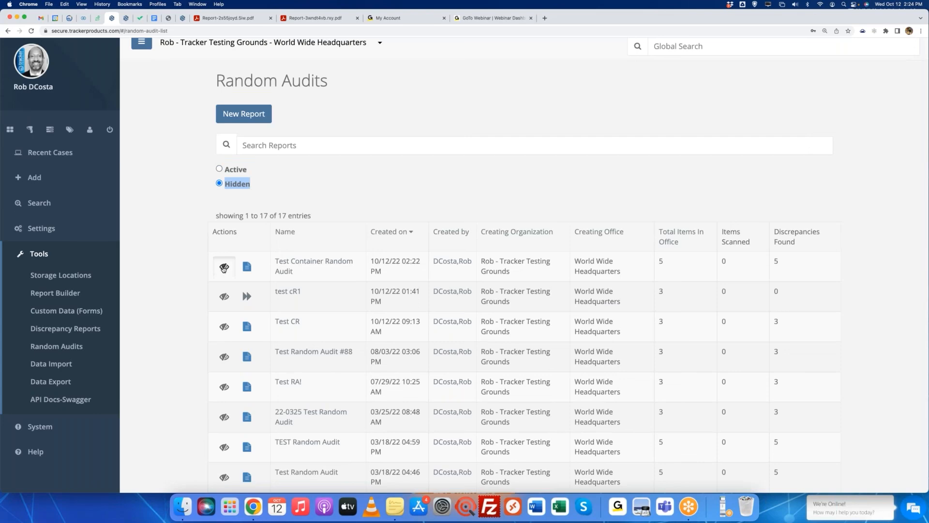
click(224, 267)
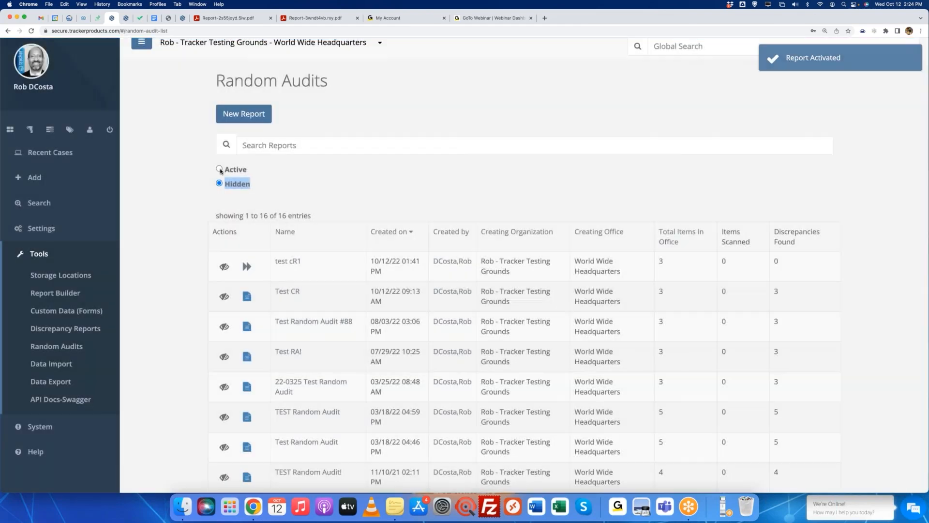
click(223, 170)
click(389, 200)
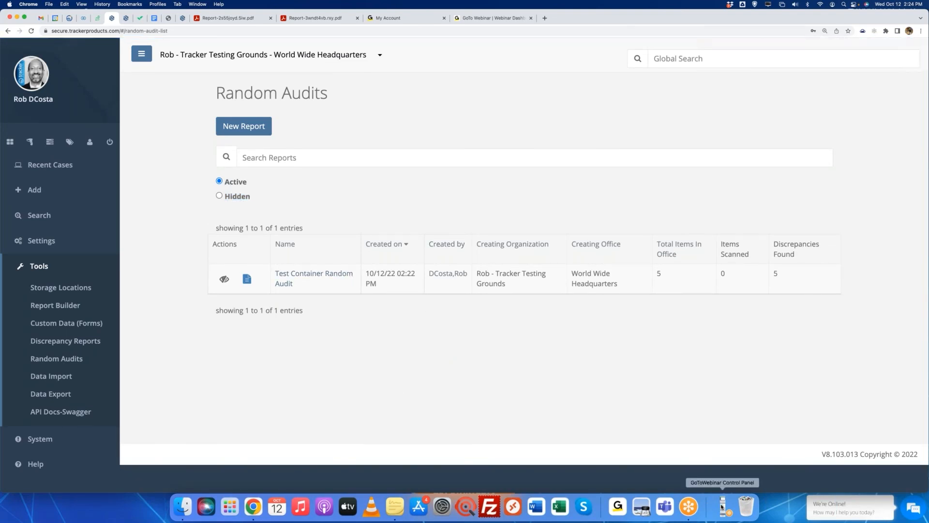
Step: Switch to the GoToWebinar control panel
click(722, 507)
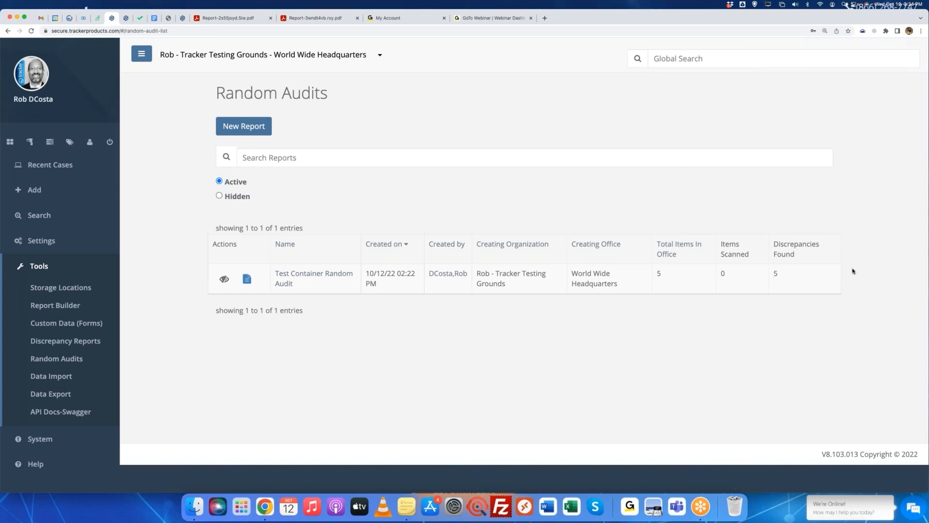